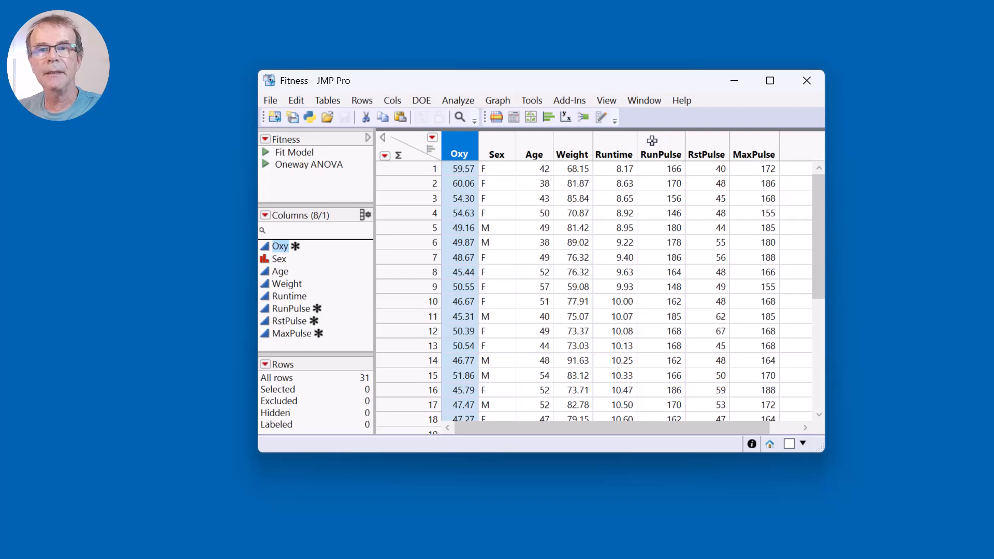
Highlight the RunPulse to MaxPulse columns and the Sex to Weight columns in the Fitness table, and clear the selection.
left_click(670, 140)
left_click(740, 137, "shift")
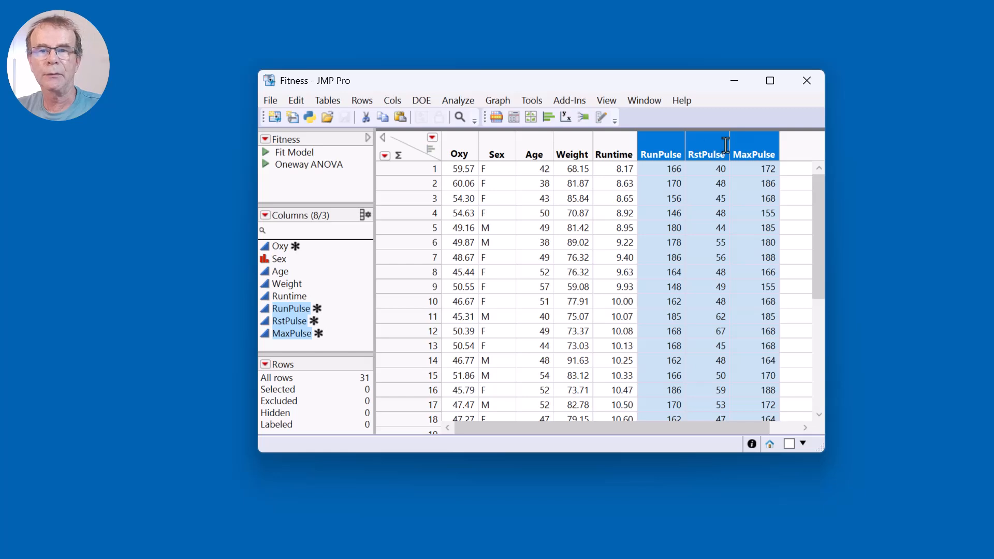
left_click_drag(509, 147, 586, 141)
left_click(418, 151)
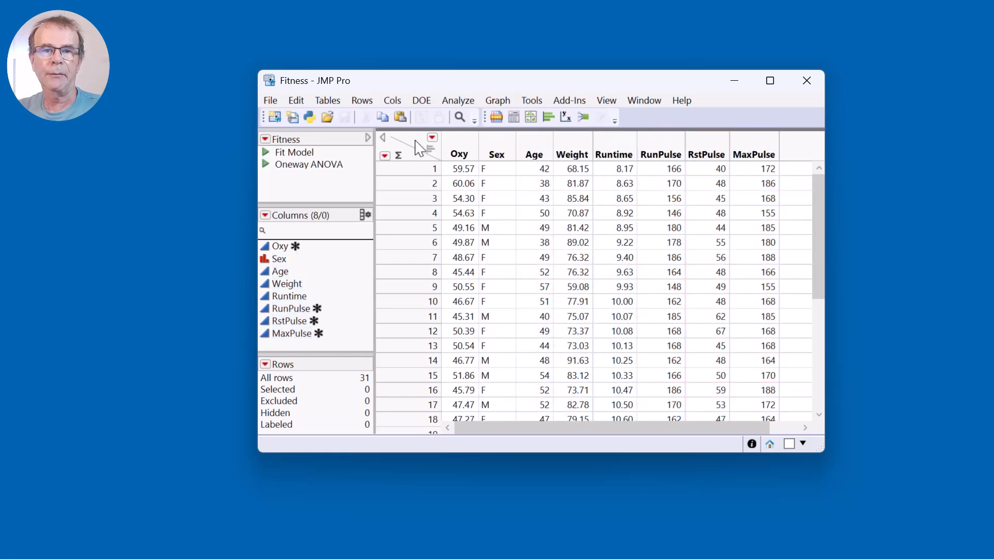
Arrange the Fitness data table and the JMP Assistant window so that both can be used together.
left_click_drag(532, 84, 306, 31)
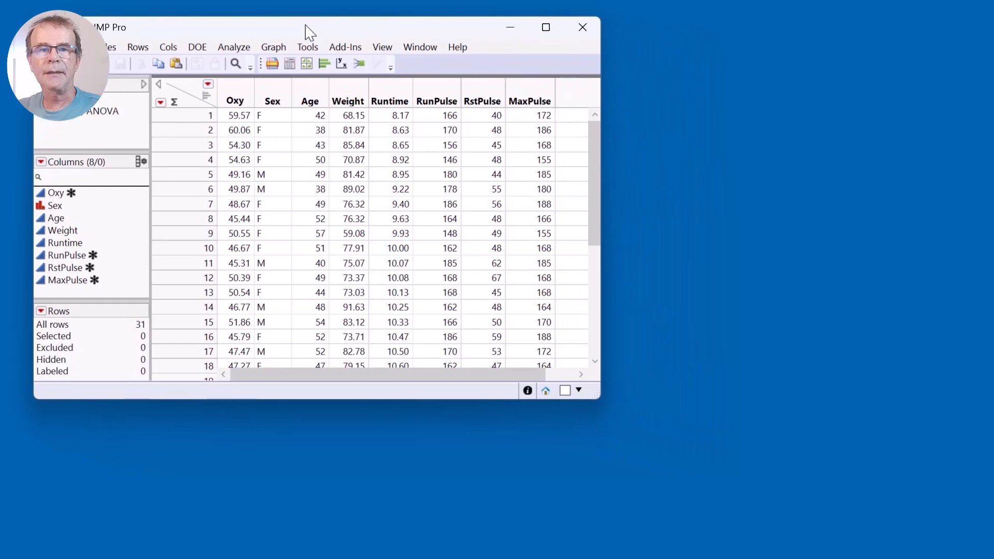
left_click(384, 93)
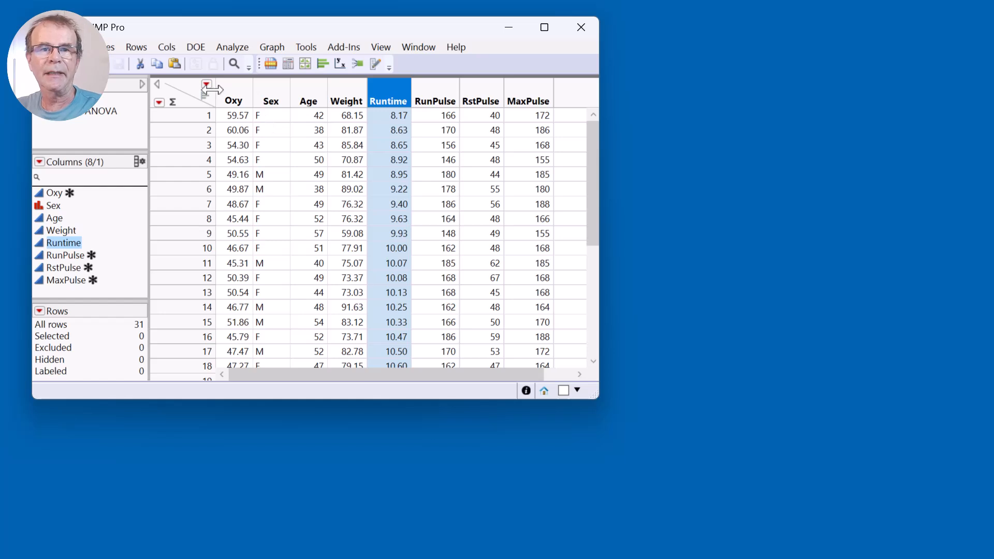
left_click(195, 96)
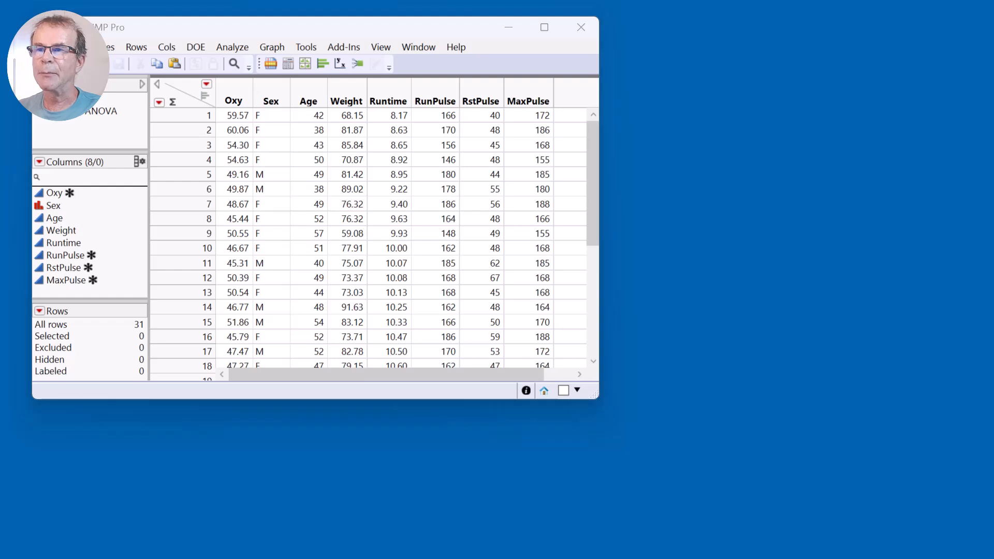
left_click_drag(993, 208, 800, 105)
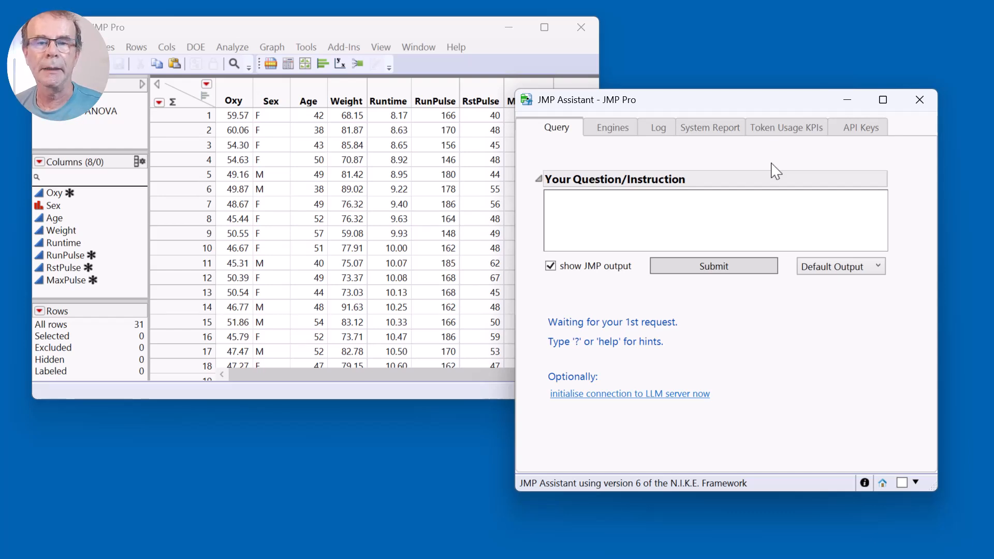
Ask the JMP Assistant "how ccan i perform a oneway anova for oxy vs sex".
left_click(759, 227)
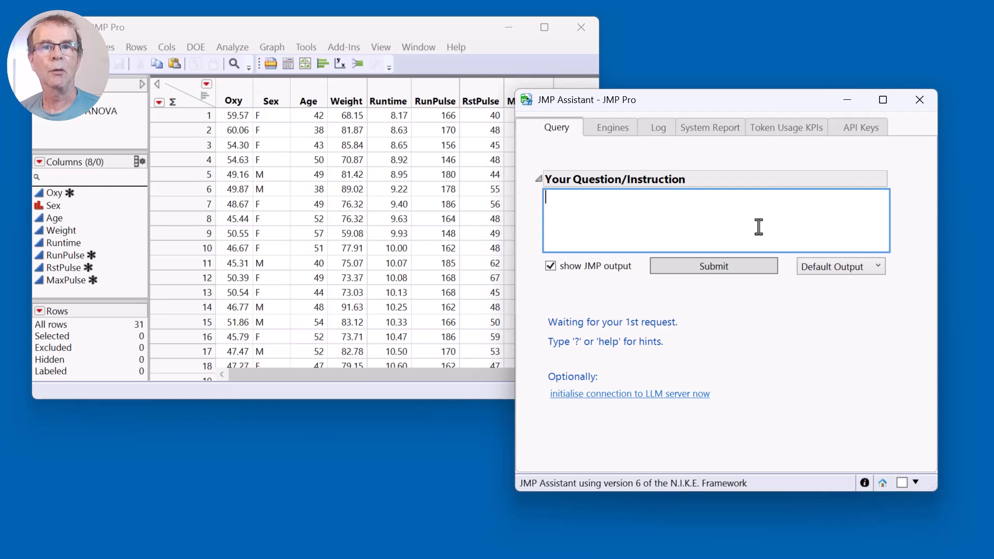
type("how ")
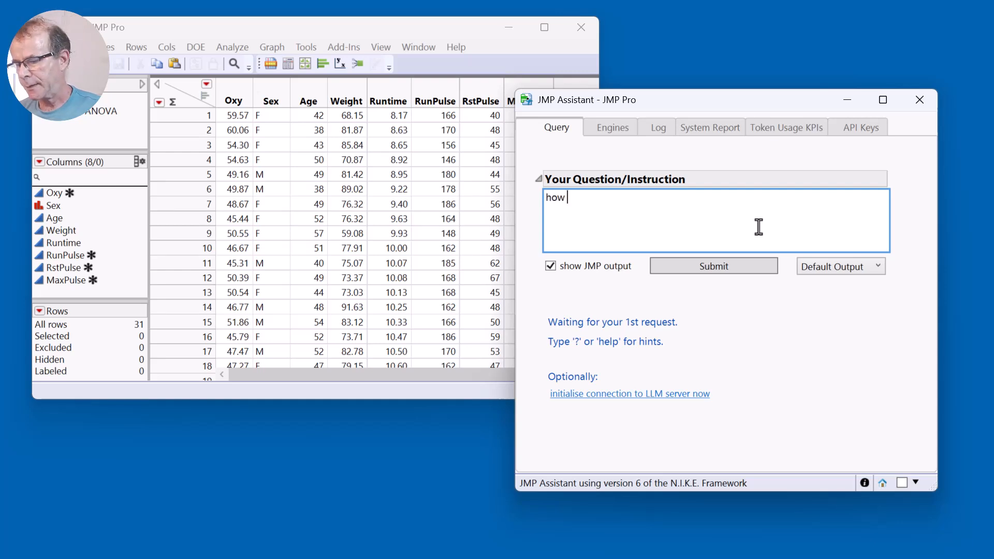
type("ccan i perfor")
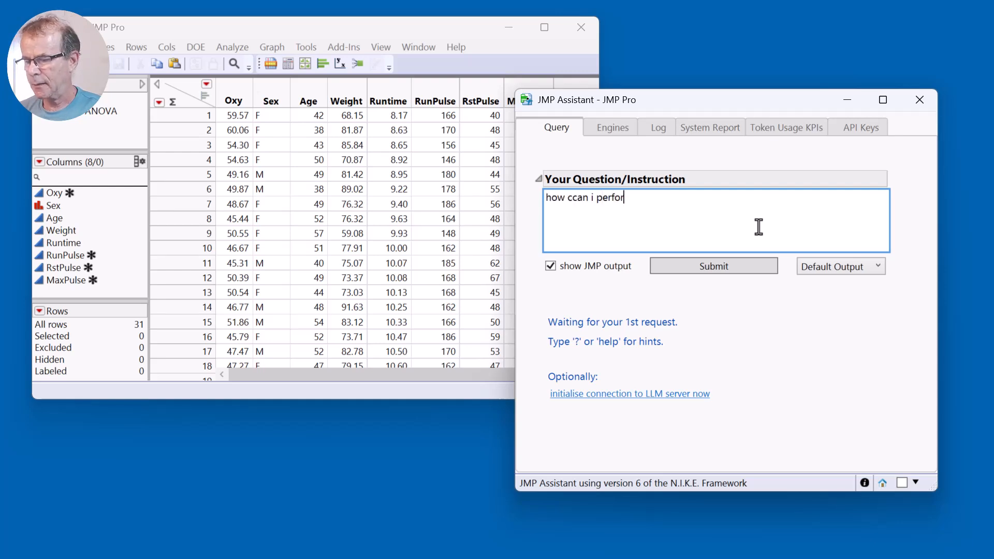
type("m a onewa")
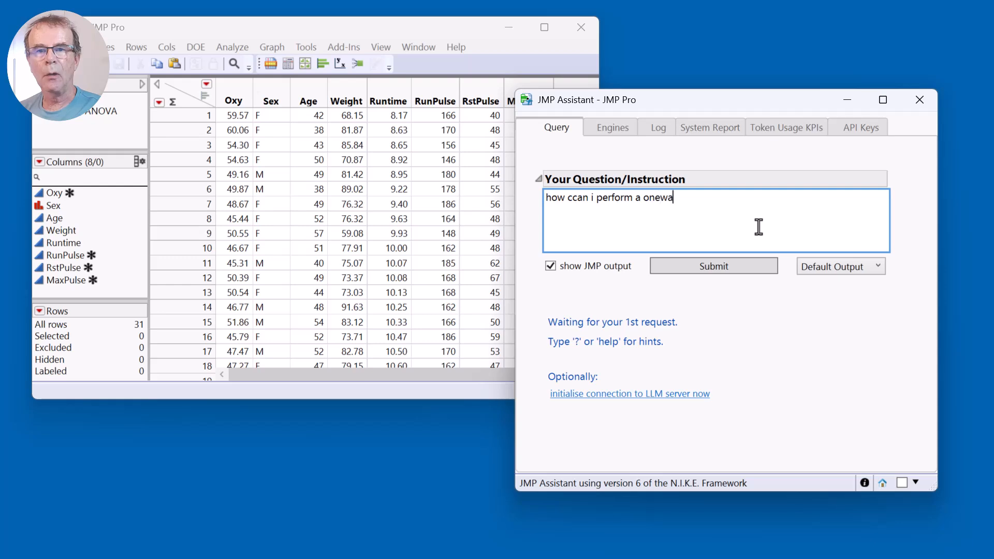
type("y anova")
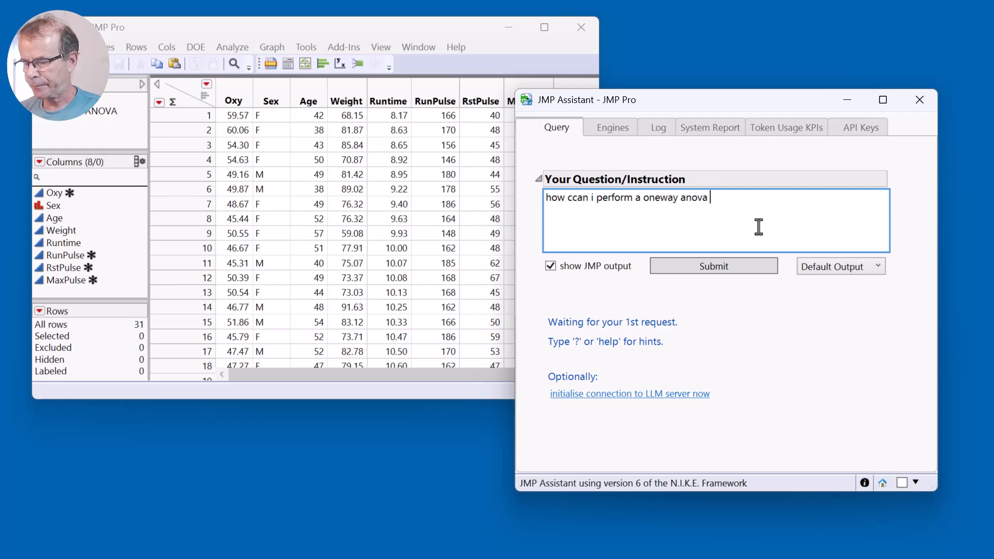
type(" for ")
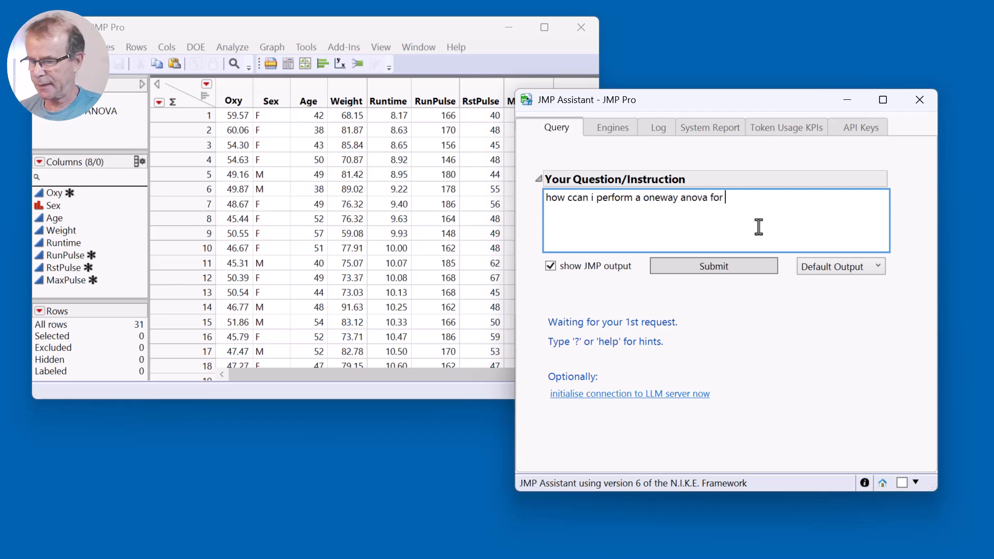
type("oxy vs sex")
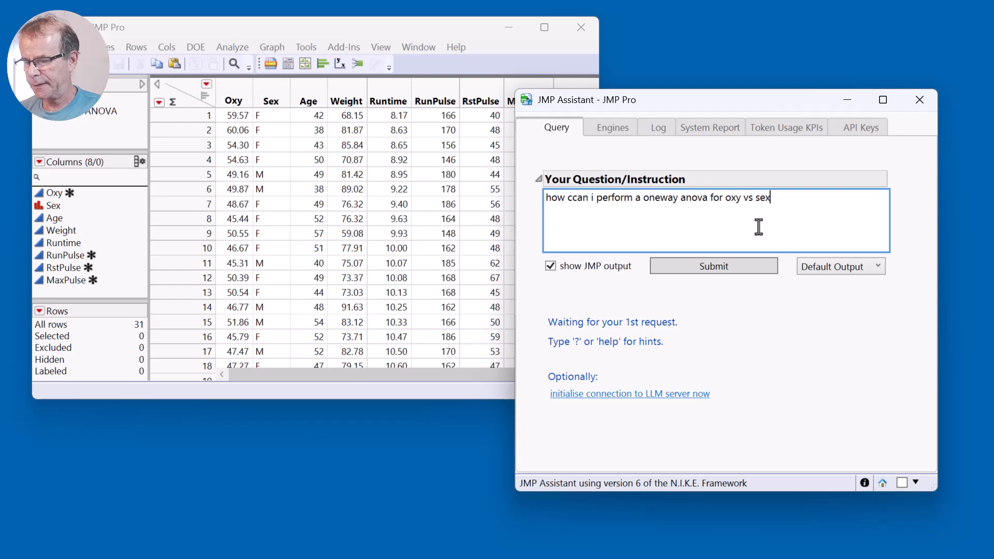
left_click(731, 267)
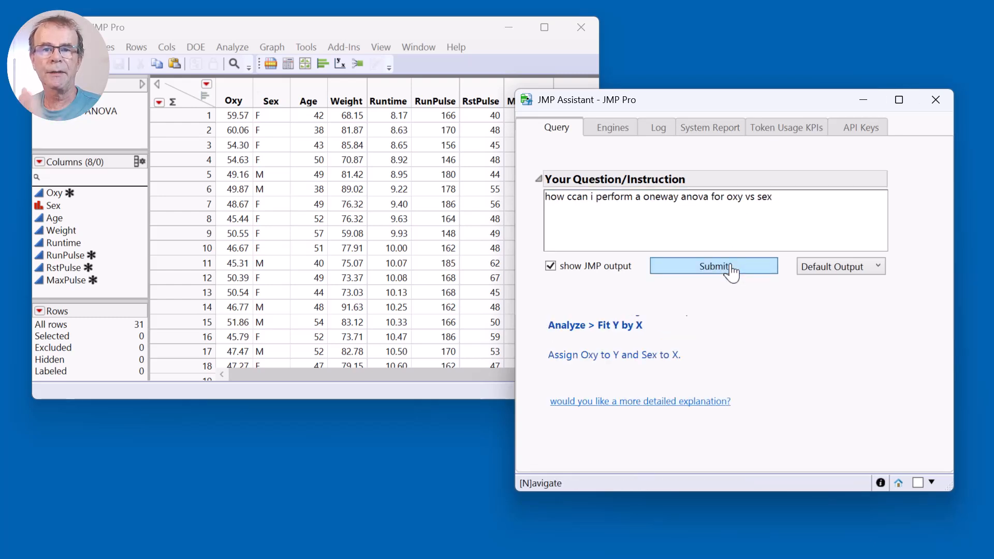
left_click(232, 47)
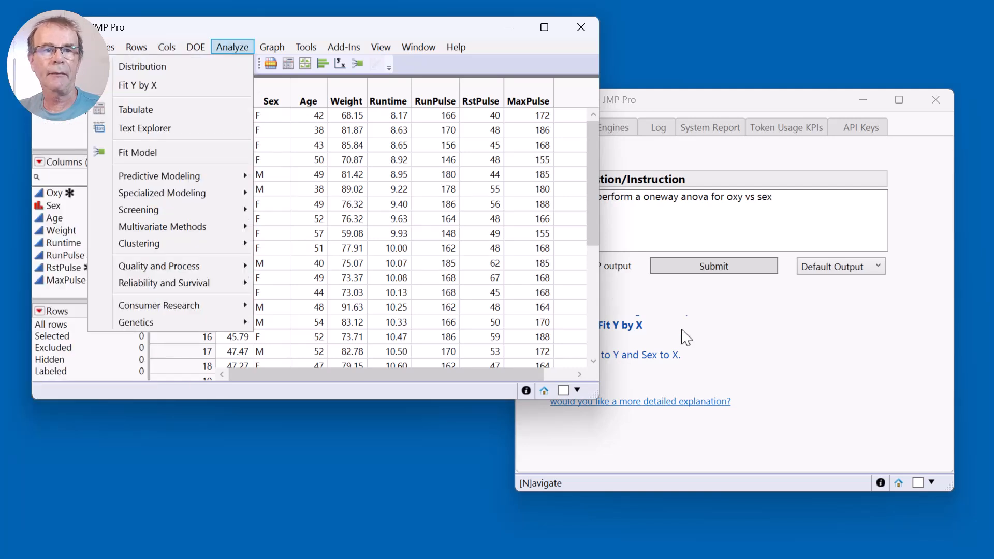
left_click(600, 329)
left_click_drag(537, 309, 537, 363)
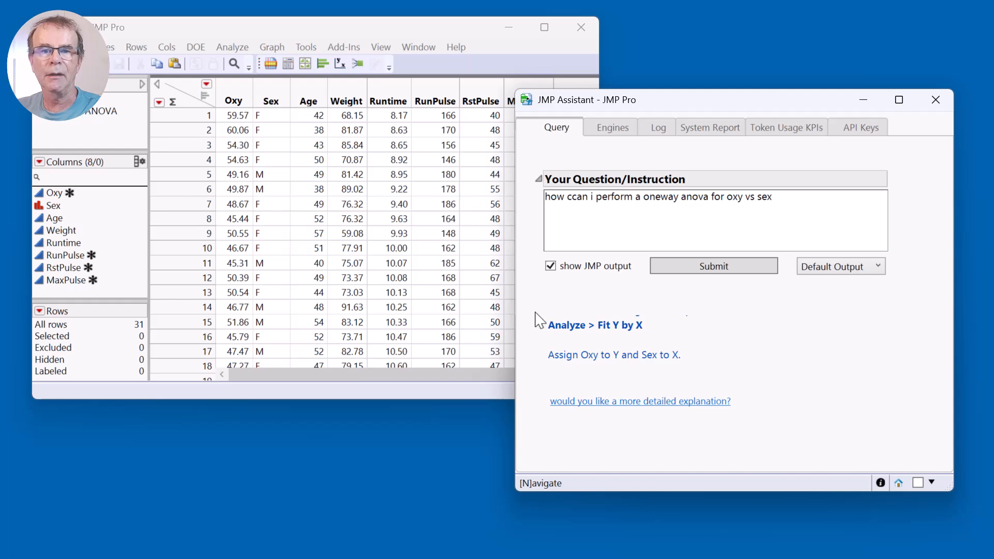
Run Fit Y by X on the Fitness table with Oxy as Y, Response and Sex as X, Factor.
left_click(288, 27)
left_click(233, 46)
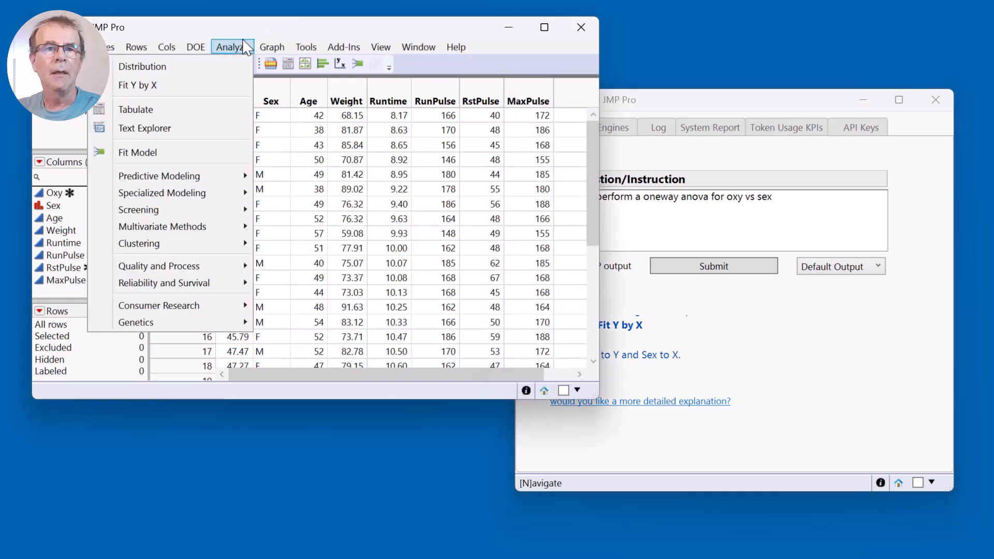
left_click(201, 89)
left_click(153, 138)
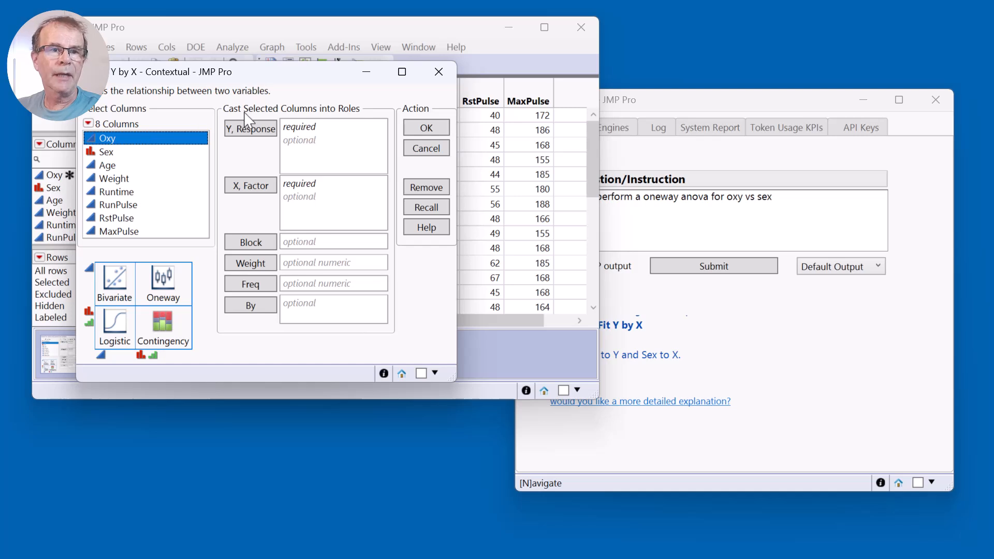
left_click(249, 130)
left_click(150, 153)
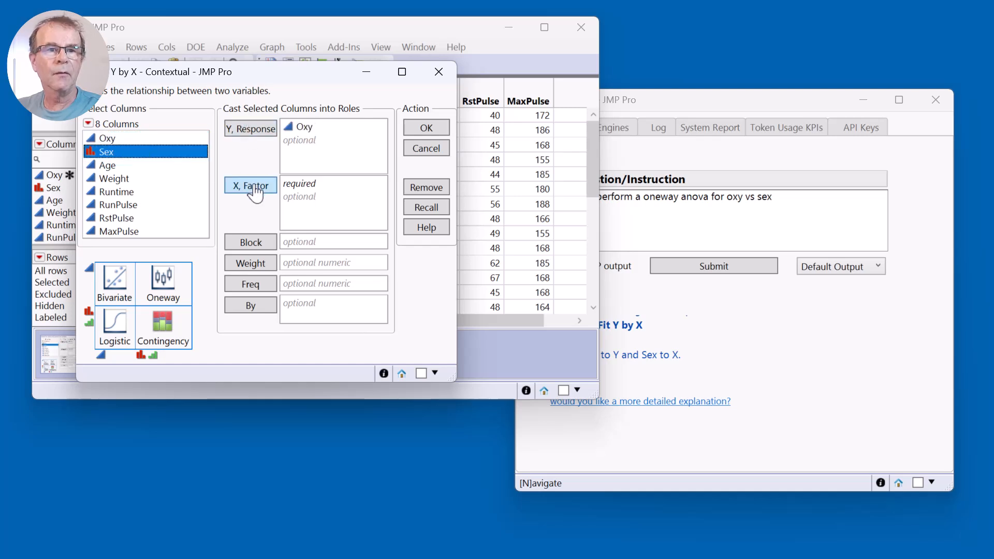
left_click(252, 186)
left_click(426, 128)
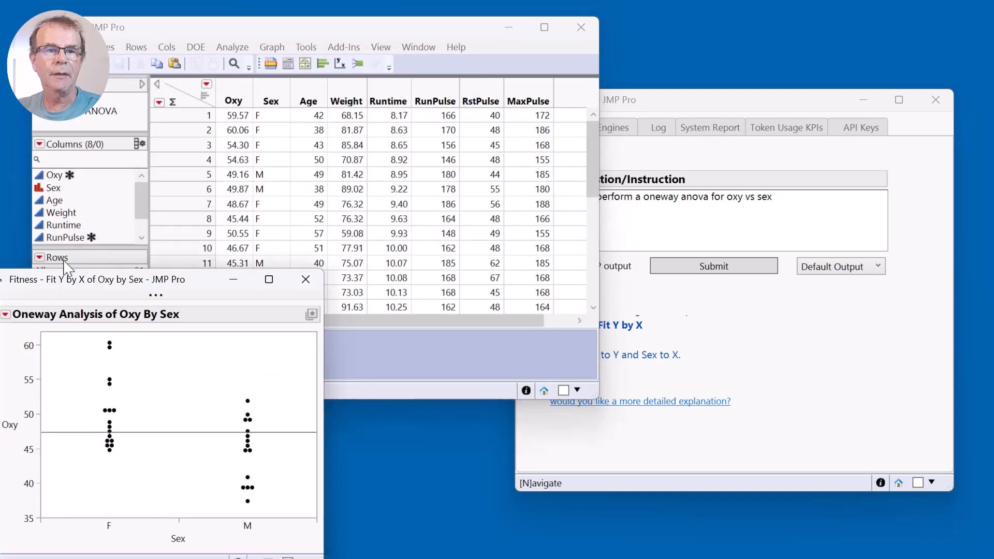
Add the Means/Anova/Pooled t results to the Oneway Analysis of Oxy By Sex and reposition the report window to show them.
left_click(5, 314)
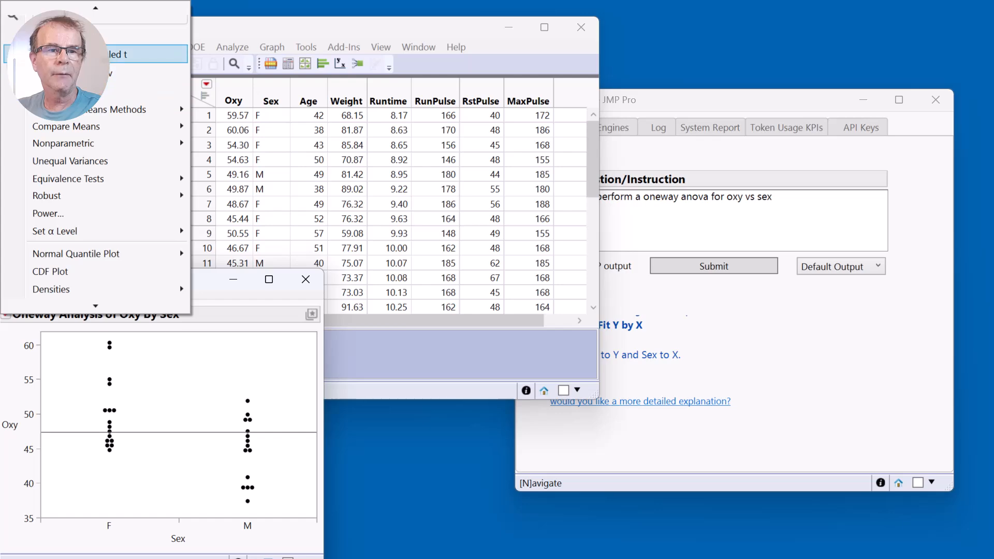
left_click(67, 54)
left_click_drag(218, 44, 328, 18)
scroll(326, 248, "down", 5)
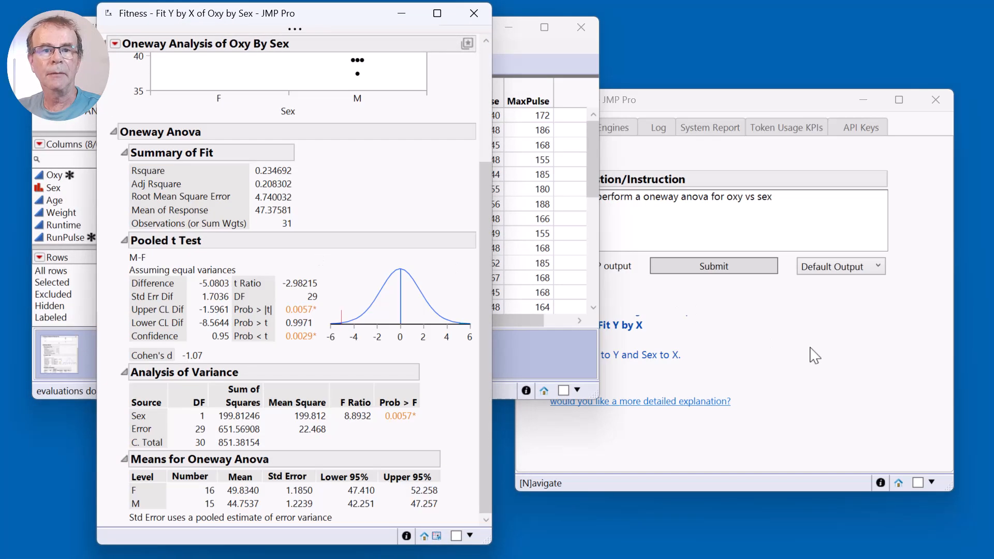
Replace the assistant's question with "interpet these results", submit it and read the interpretation.
left_click(847, 359)
triple_click(792, 205)
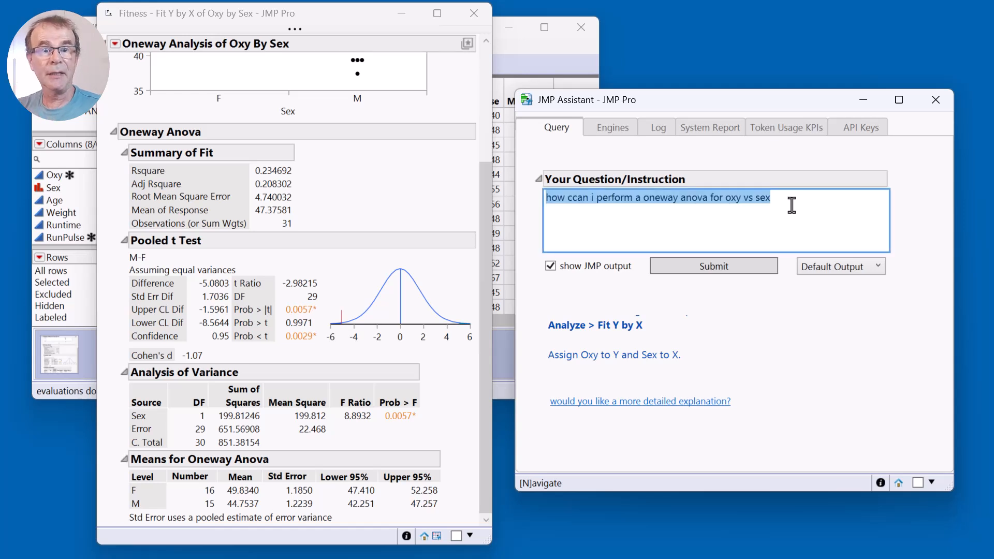
type("interpetr")
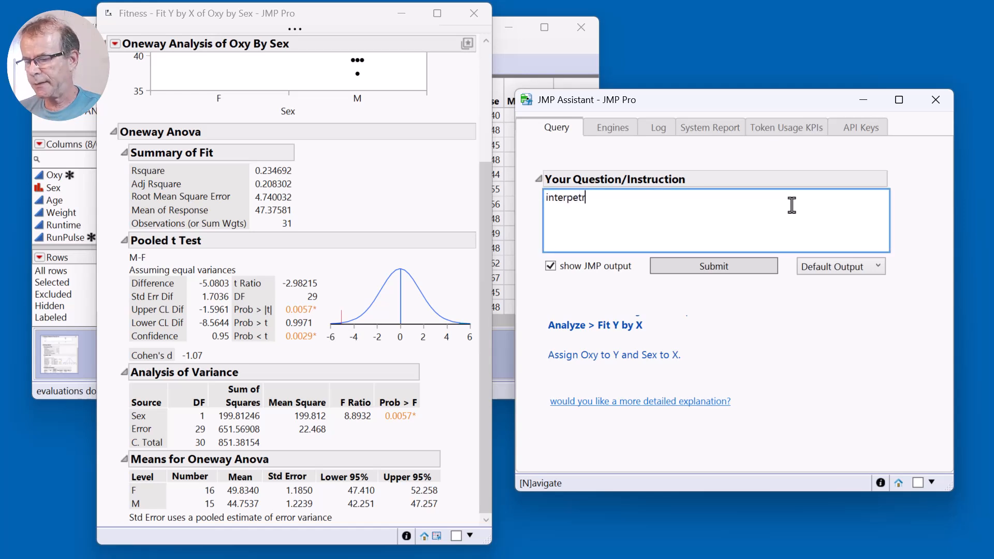
key("BackSpace")
type("these ")
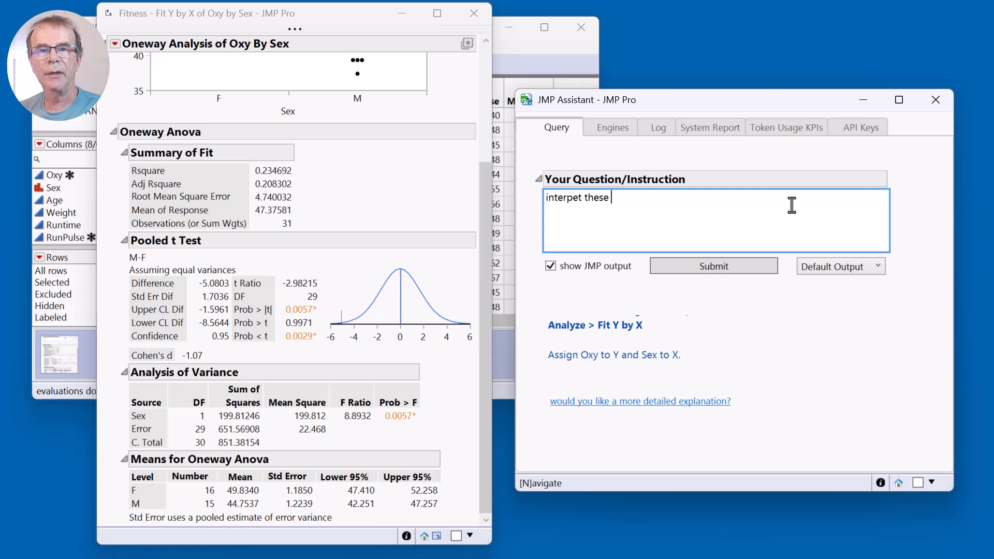
type("results")
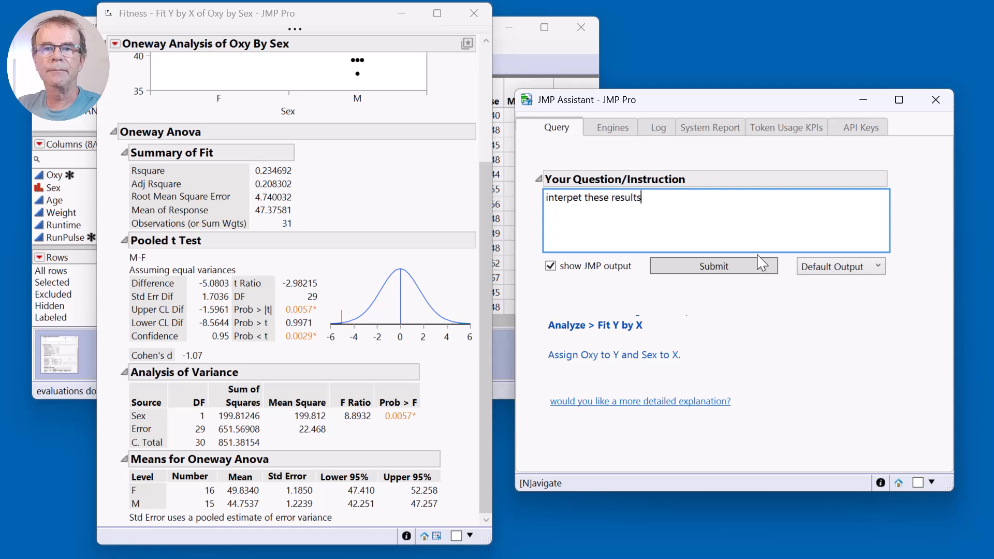
left_click(736, 266)
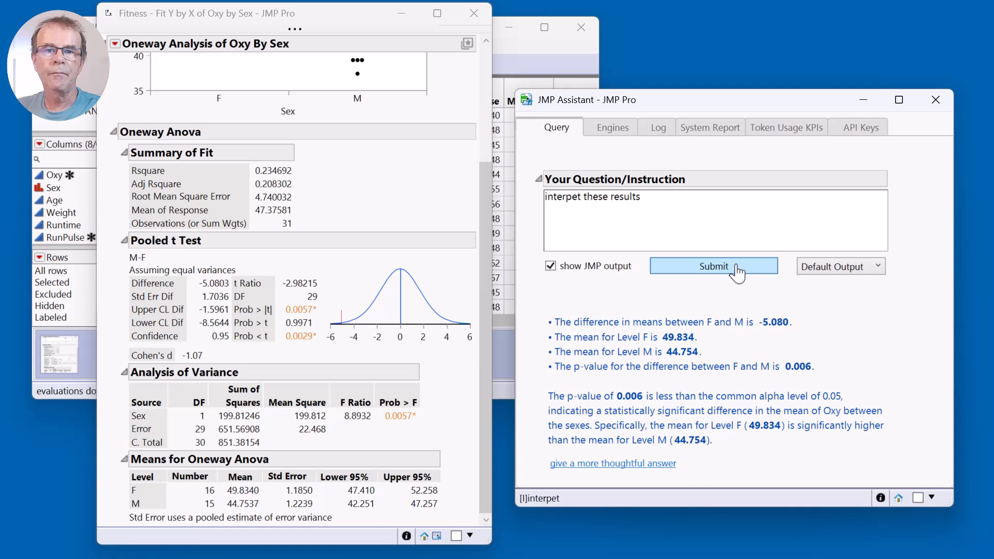
left_click_drag(543, 310, 547, 388)
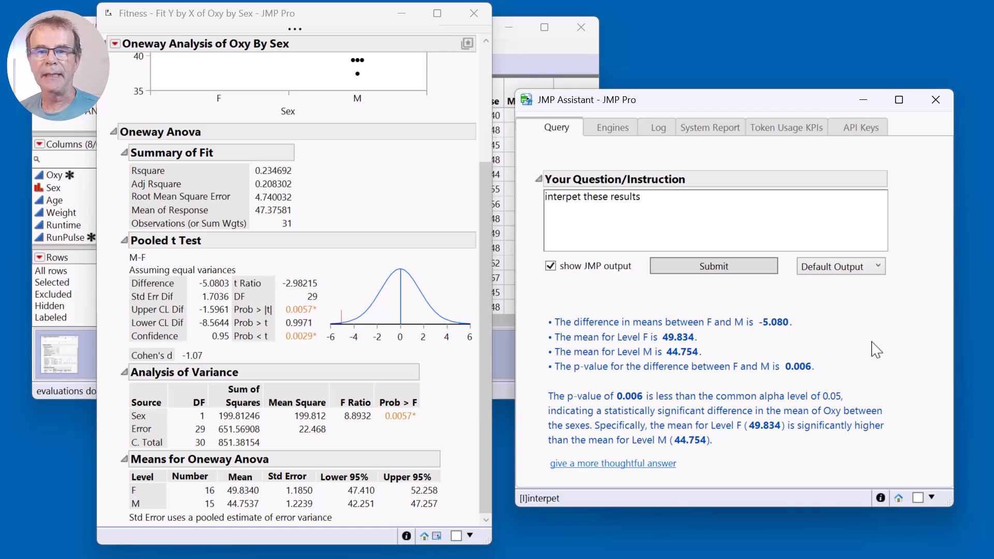
Ask the JMP Assistant "is the result statistically significant" in place of the previous instruction.
left_click(699, 200)
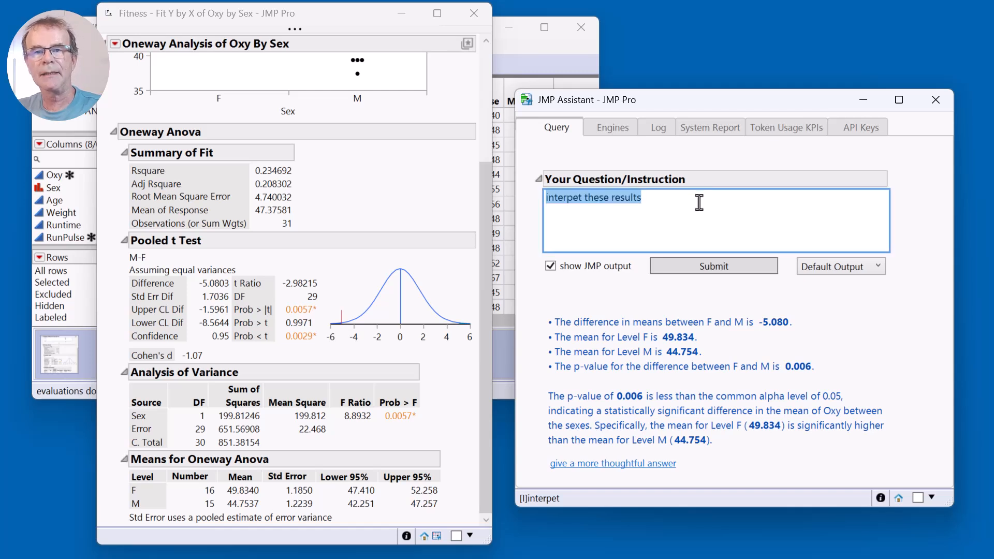
type("is the re")
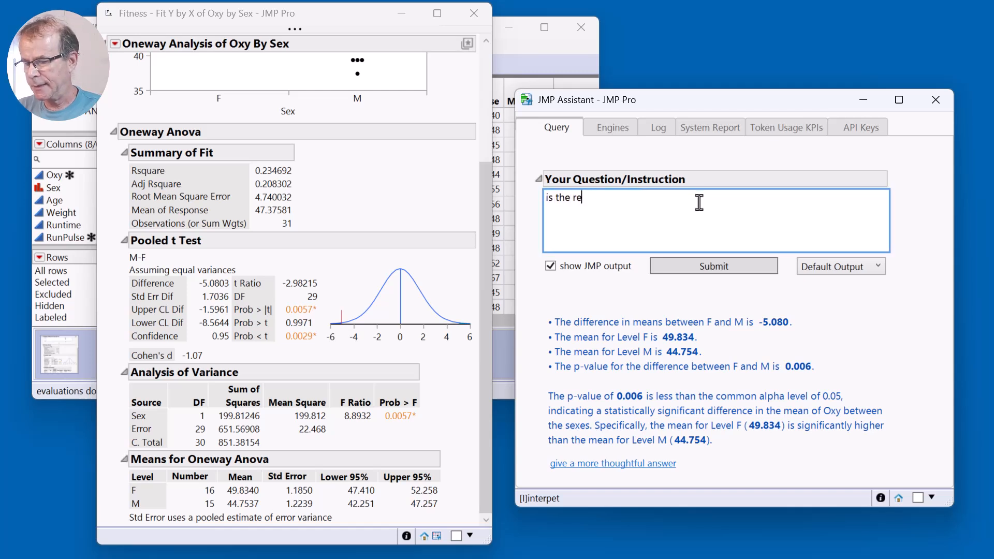
type("sult stat")
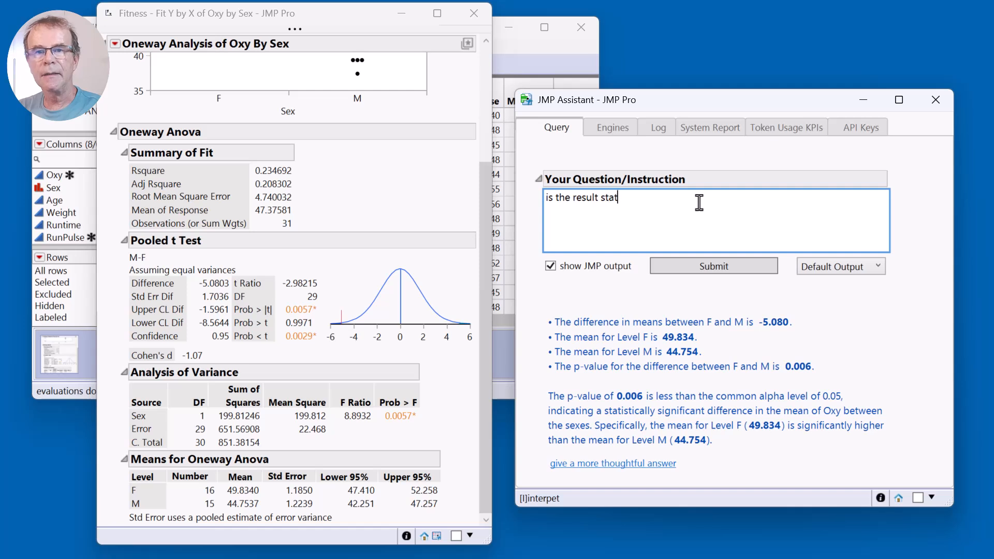
type("istically signi")
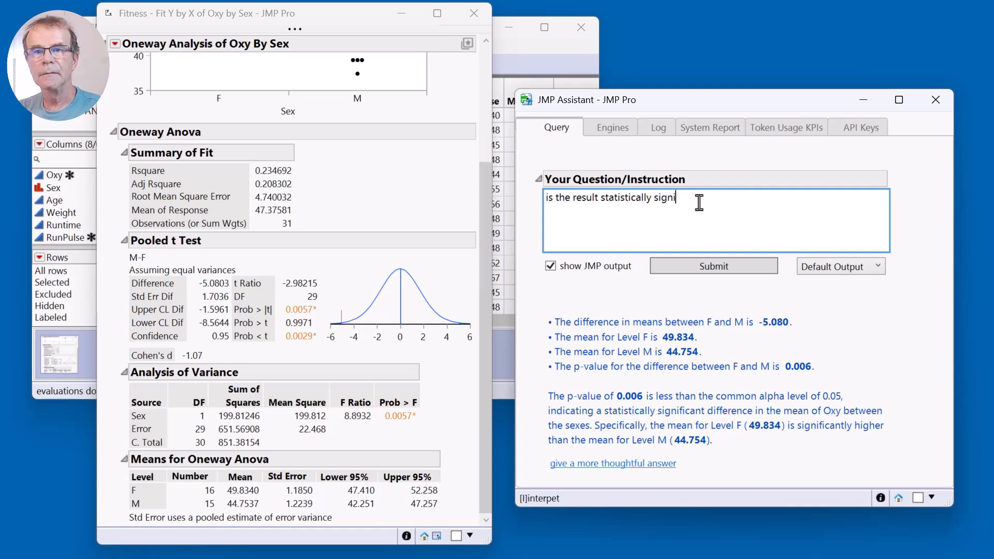
type("oficantyg")
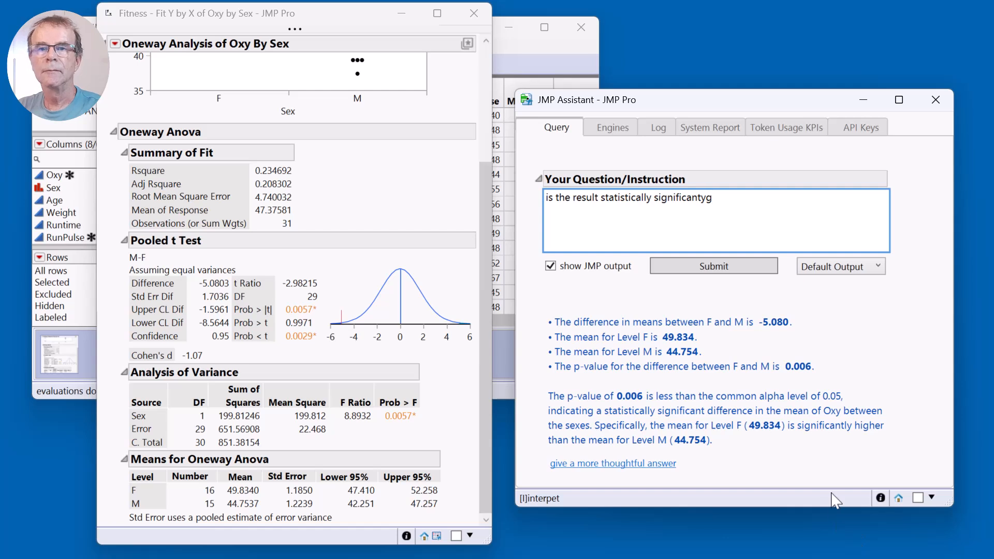
key("BackSpace")
key("BackSpace")
left_click(670, 263)
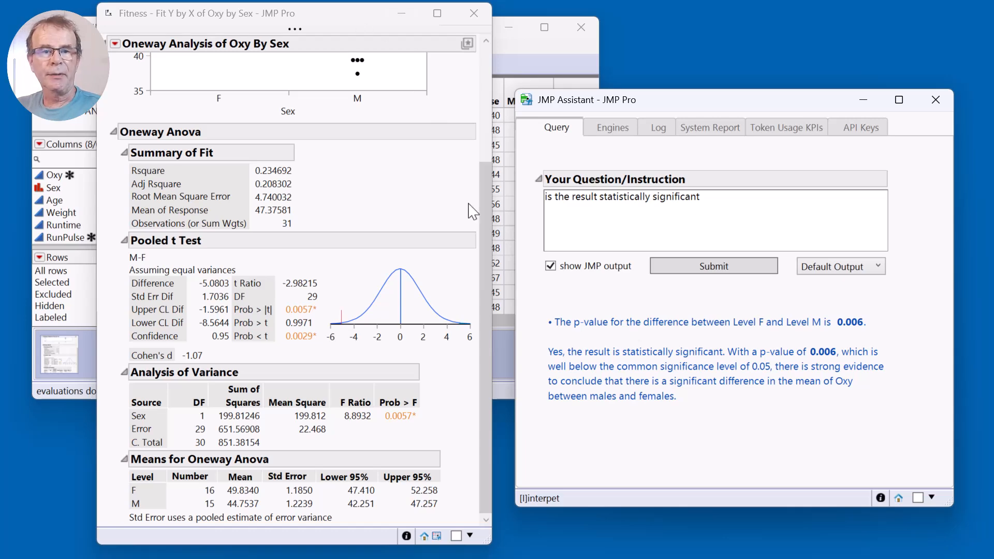
Return to the Oneway report of Oxy by Sex and examine its test statistics.
left_click(482, 218)
left_click_drag(482, 215, 479, 239)
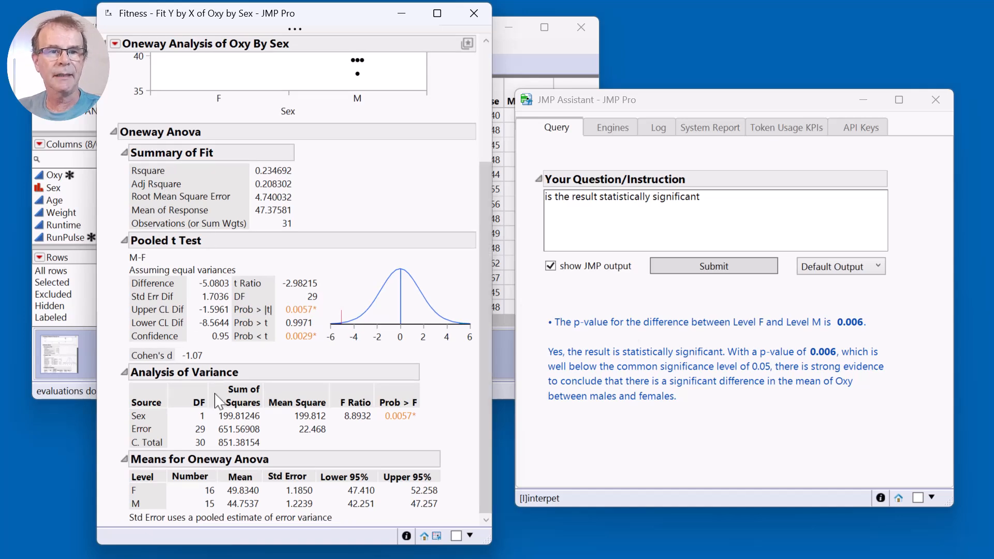
Ask the JMP Assistant "what are the green diamonds" in place of the question about statistical significance.
scroll(321, 363, "up", 3)
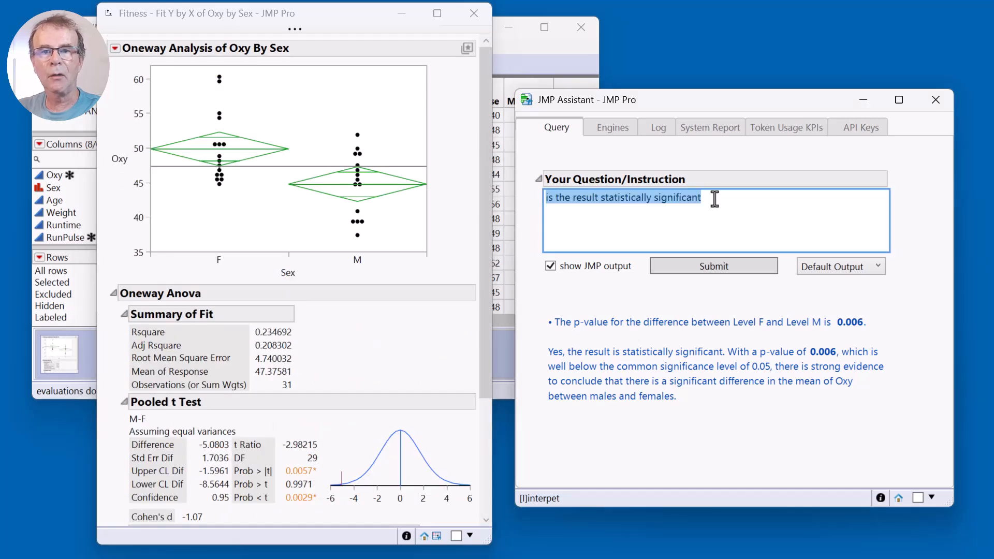
type("what are teh")
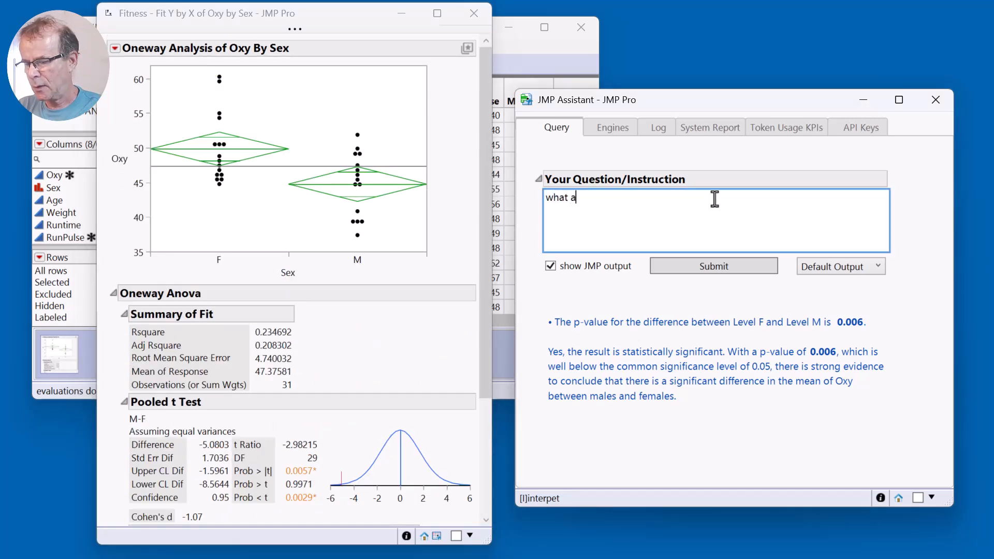
key("BackSpace")
key("BackSpace")
type("he ")
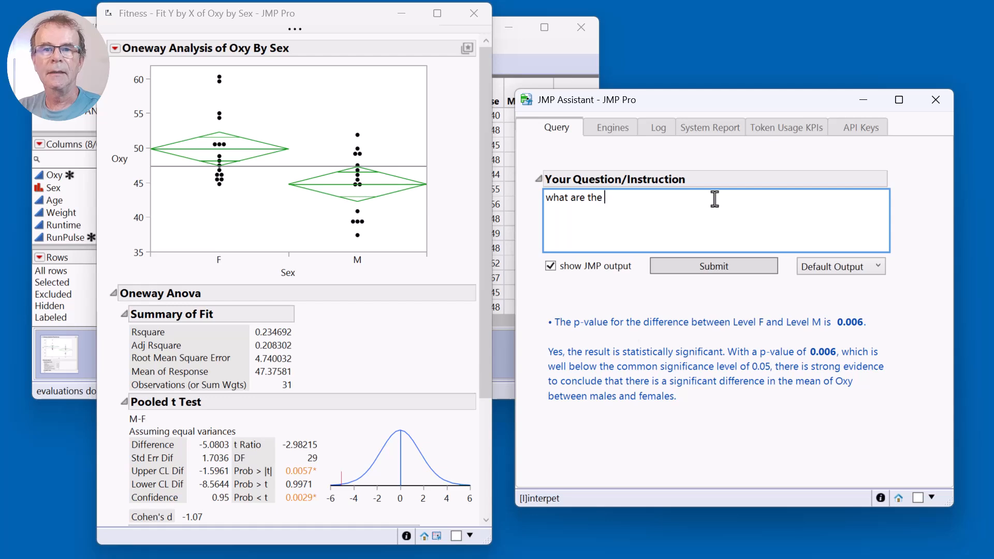
type("green diamonds")
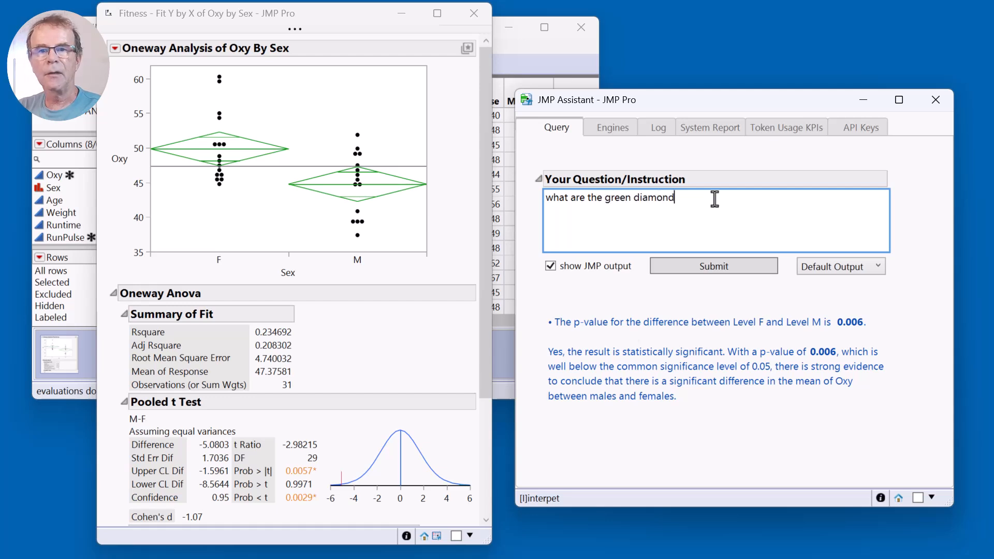
left_click(729, 267)
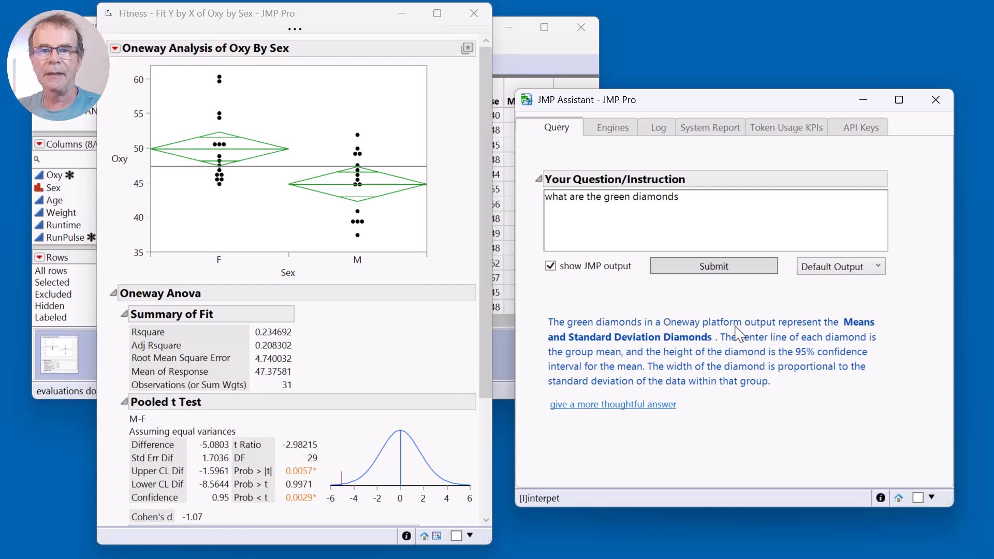
Replace the green diamonds question with "what assumptions?" and submit it to the JMP Assistant.
triple_click(715, 209)
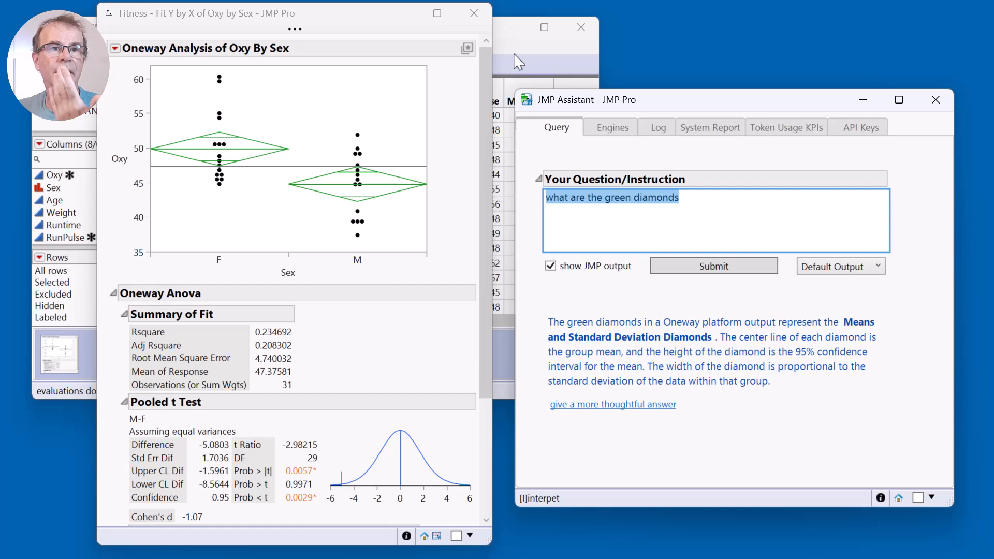
left_click(725, 198)
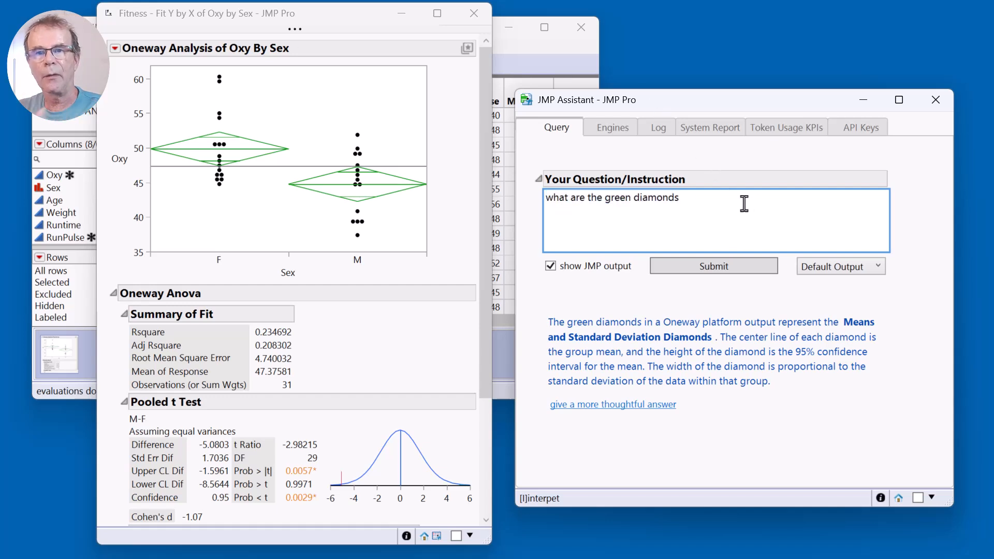
left_click_drag(743, 204, 544, 195)
left_click(711, 198)
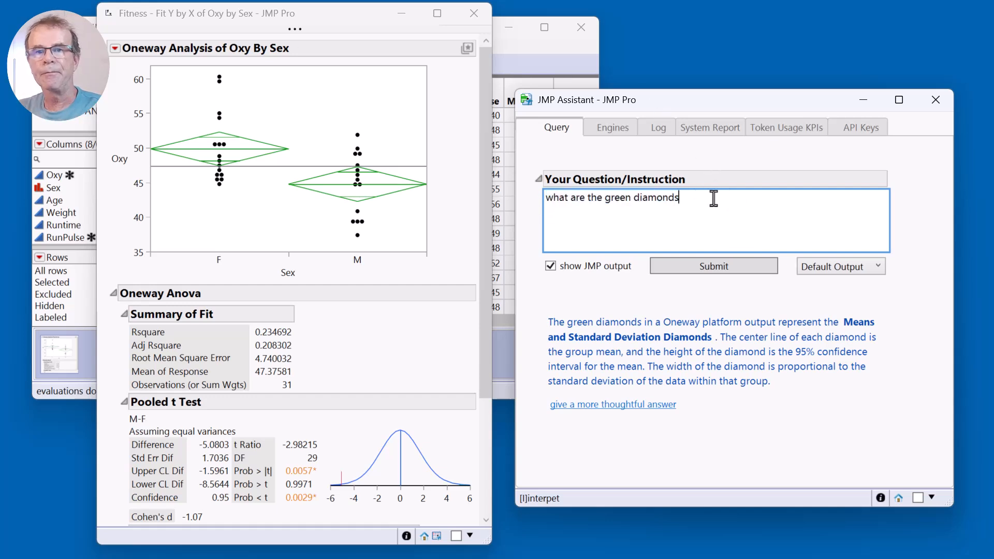
left_click_drag(712, 198, 534, 194)
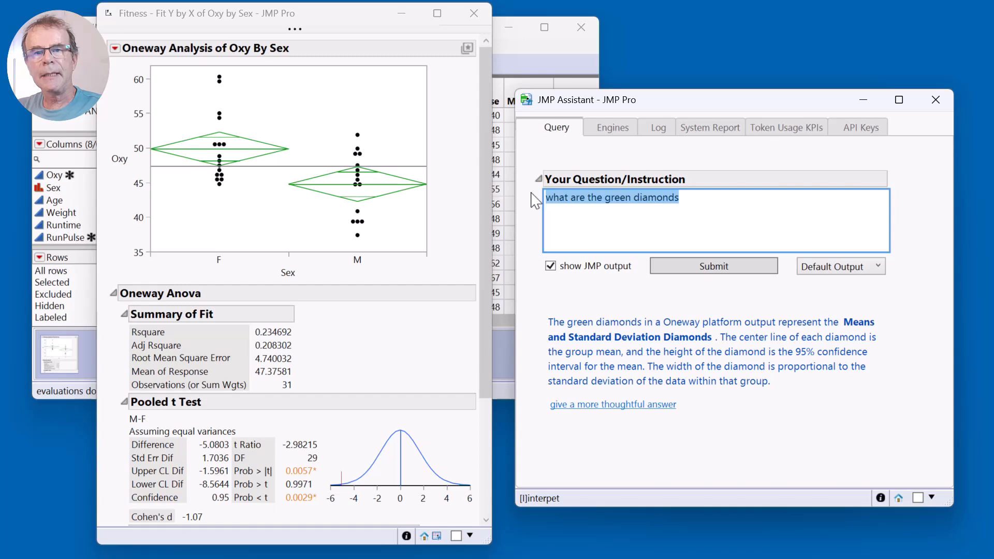
type("what ass")
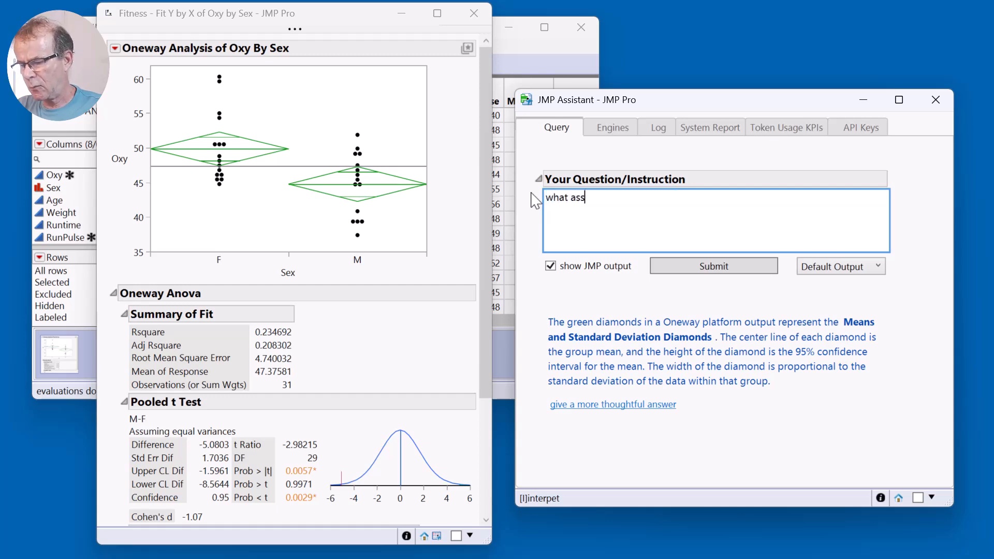
type("umptions?")
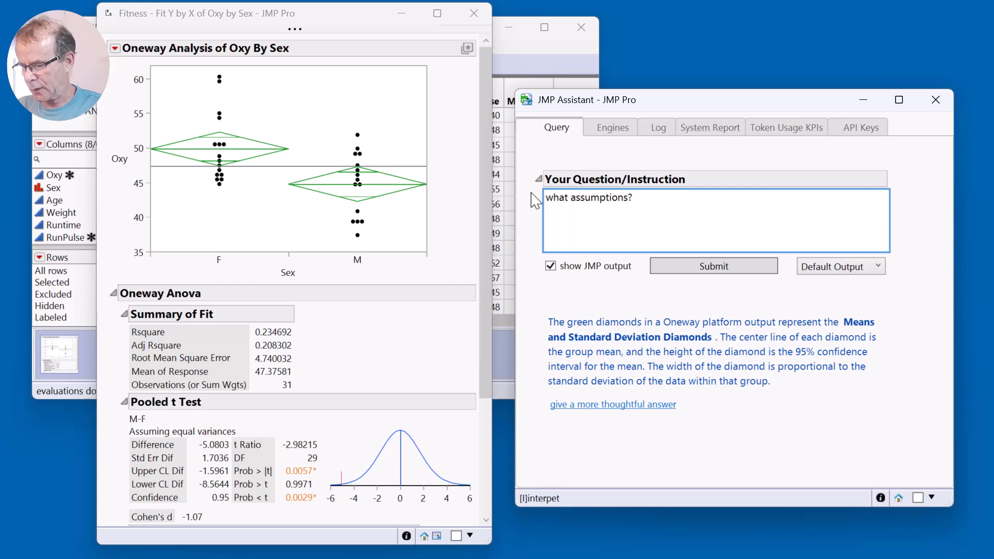
left_click_drag(644, 198, 544, 199)
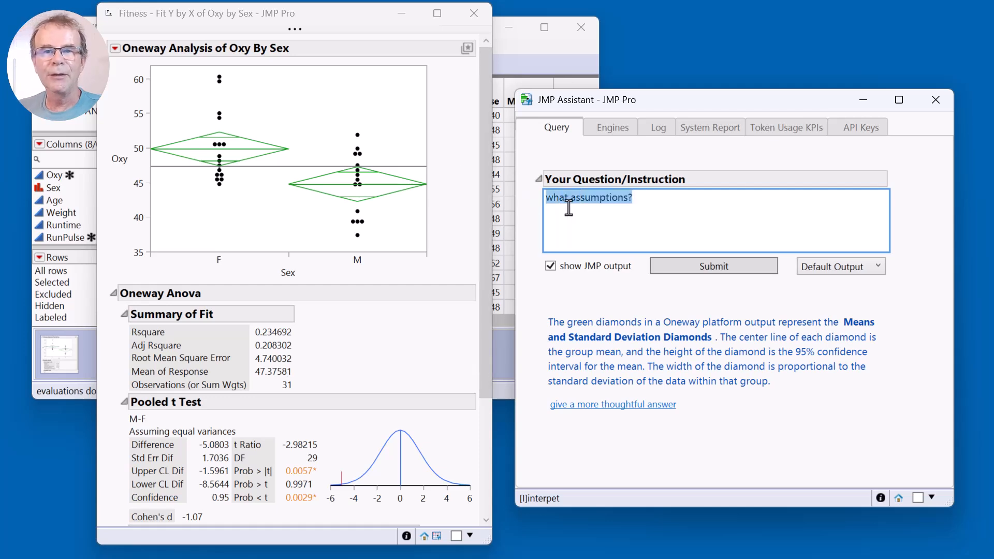
left_click(658, 199)
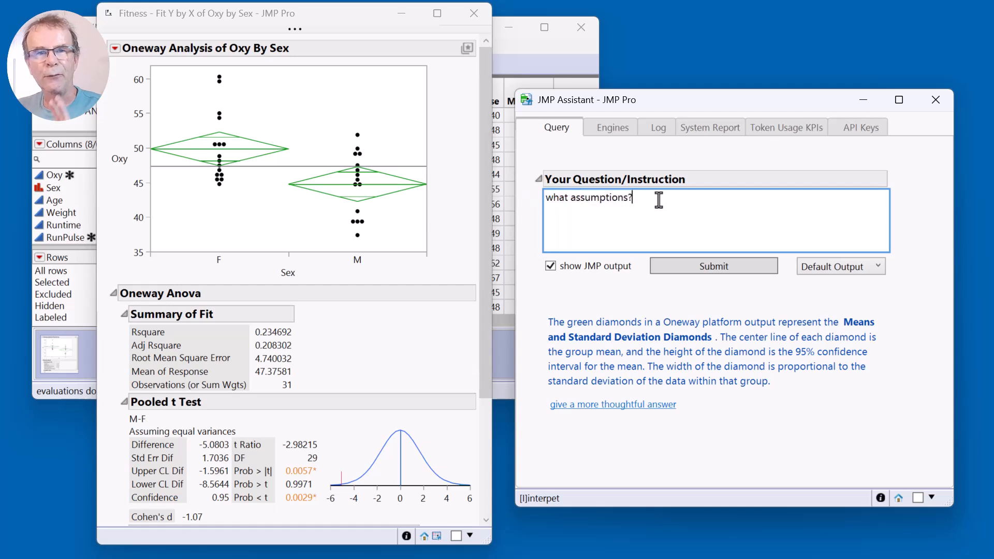
left_click(714, 268)
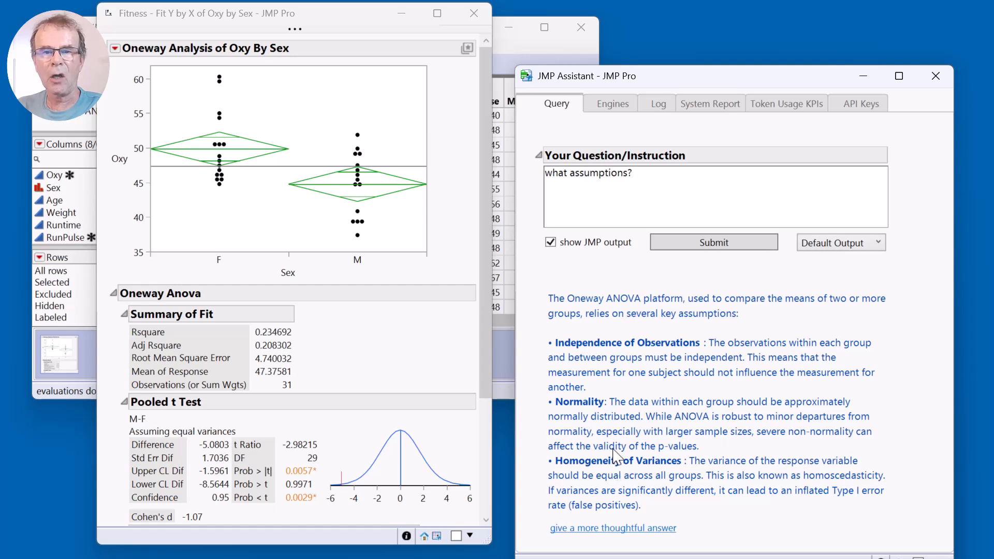
Instruct the JMP Assistant to "test for equal variances" and examine the tests and p-values in the resulting Oneway report.
triple_click(730, 182)
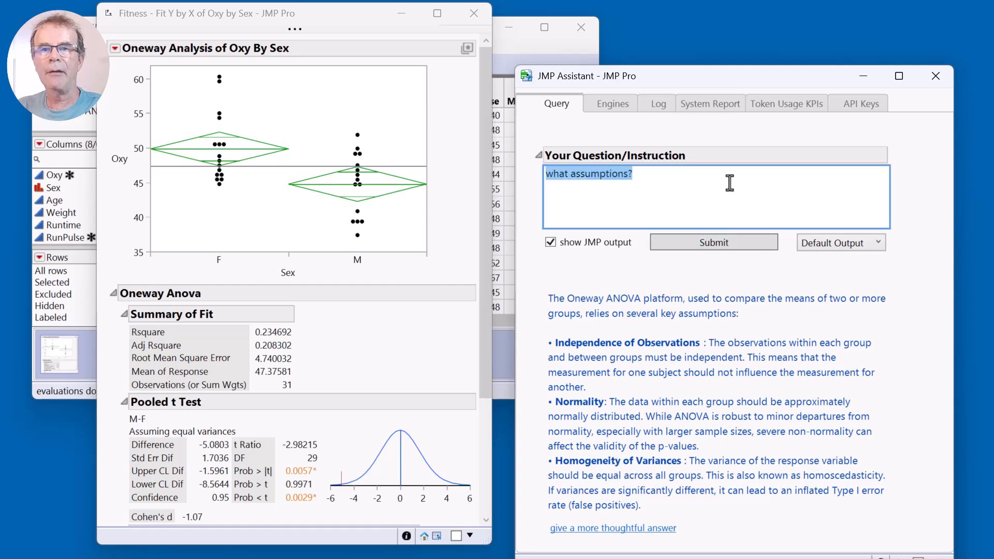
type("test for ")
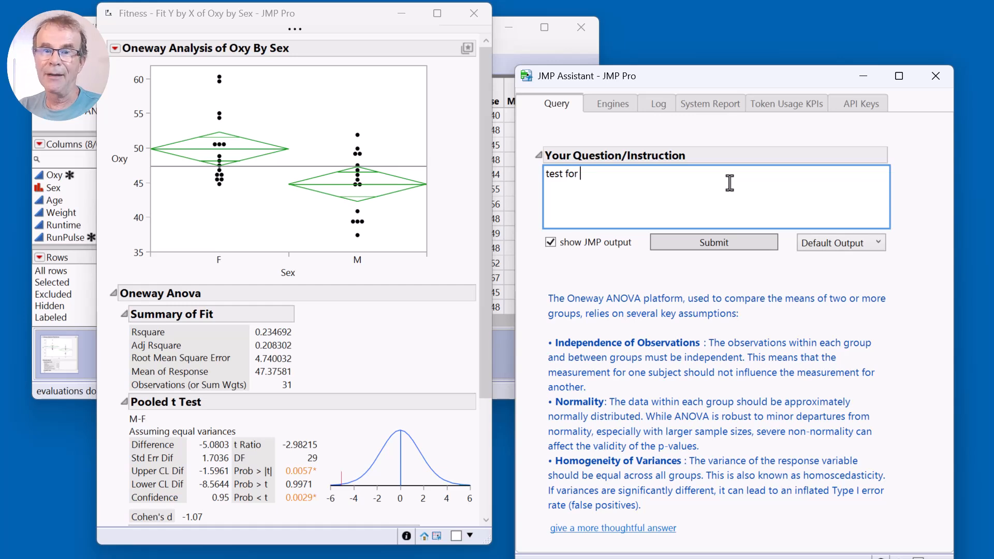
type("equal variances")
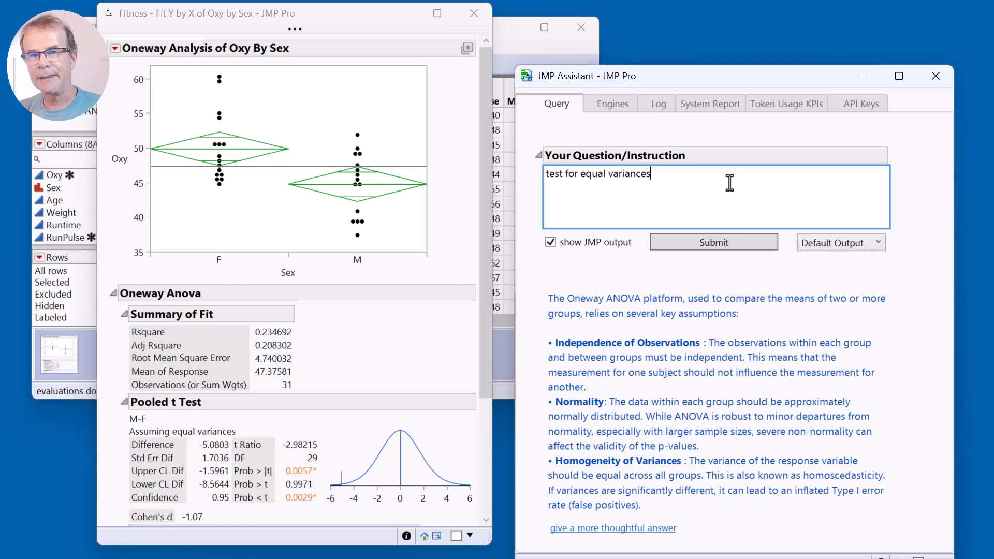
left_click(719, 243)
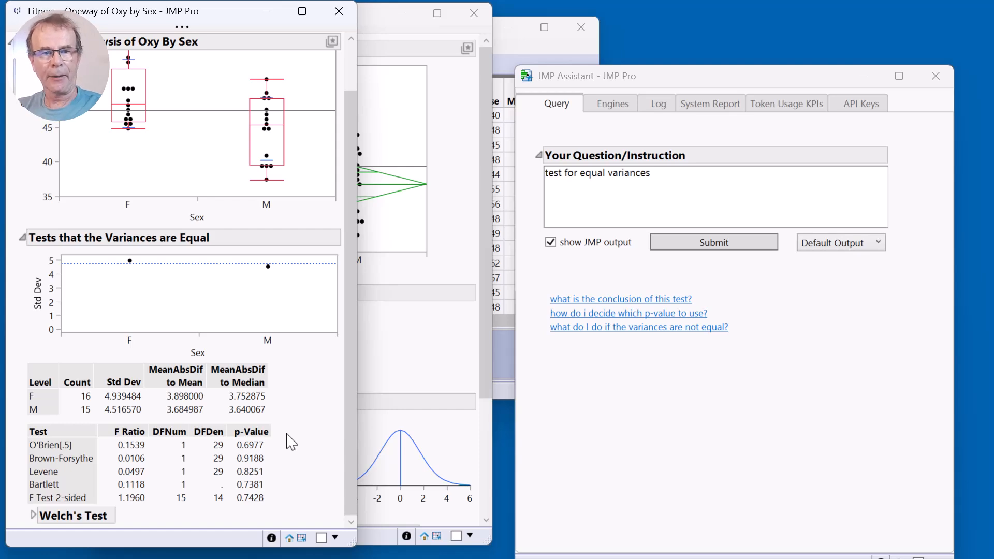
left_click_drag(286, 434, 280, 496)
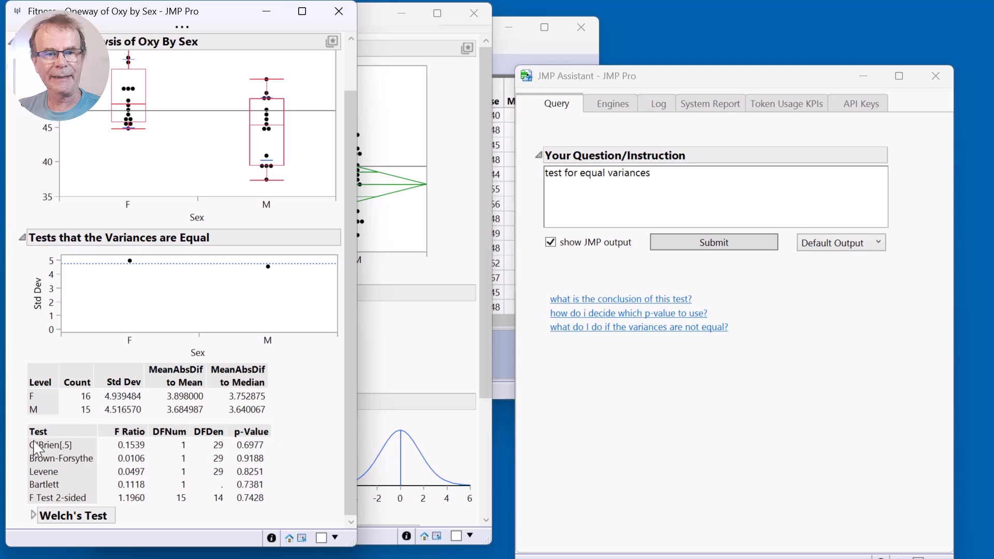
left_click_drag(11, 432, 14, 515)
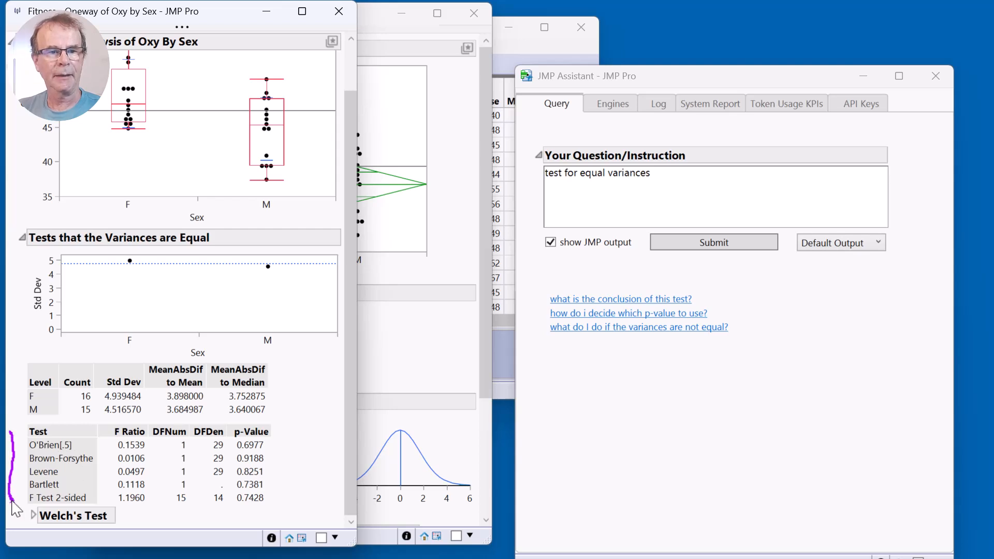
Ask the JMP Assistant "what are the 5 tests and which one should i use?" in place of the equal variances instruction.
triple_click(700, 174)
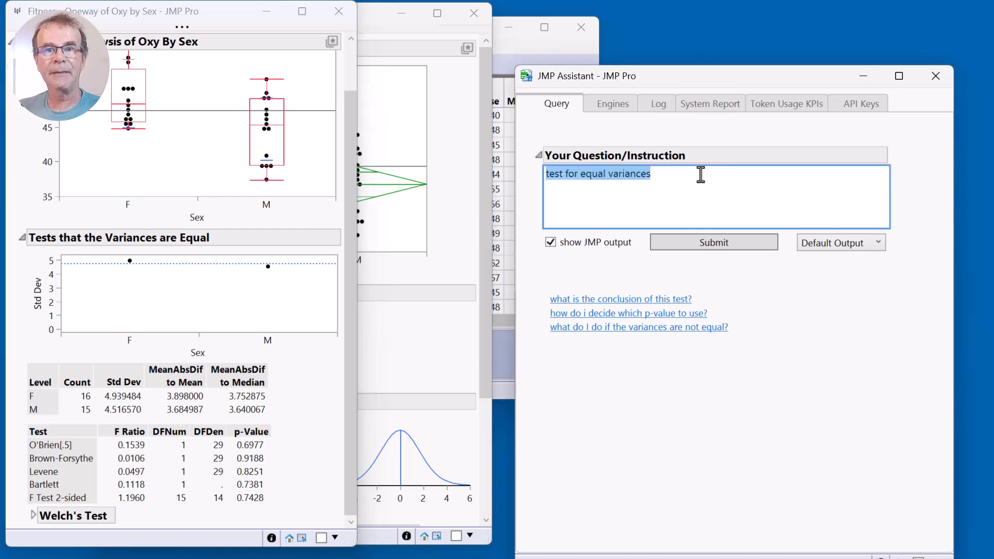
type("what ")
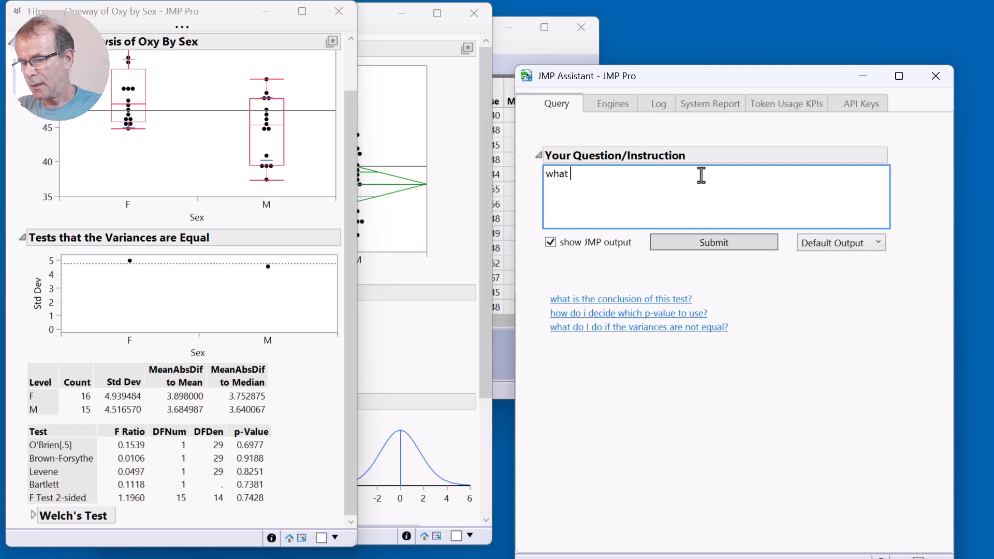
type("are the ")
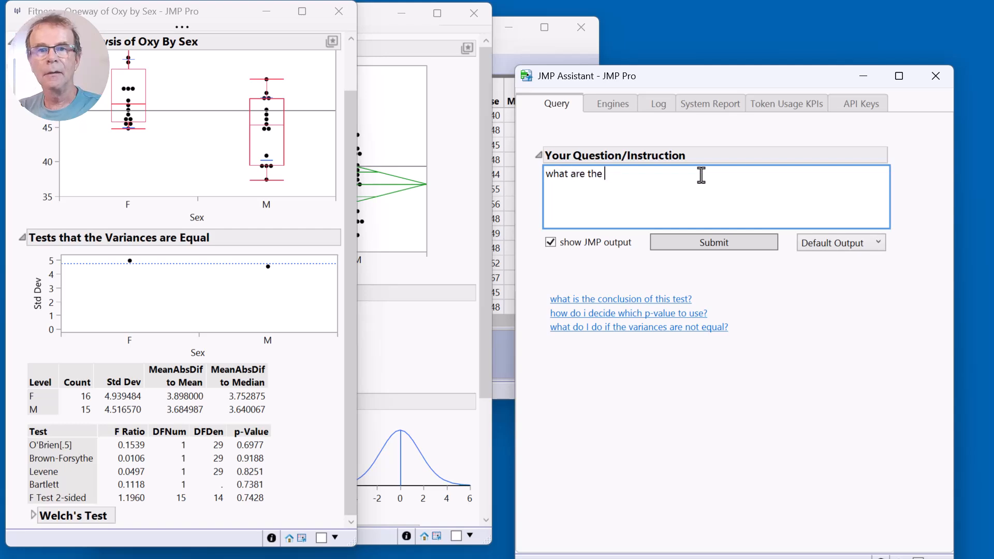
type("5 tests and")
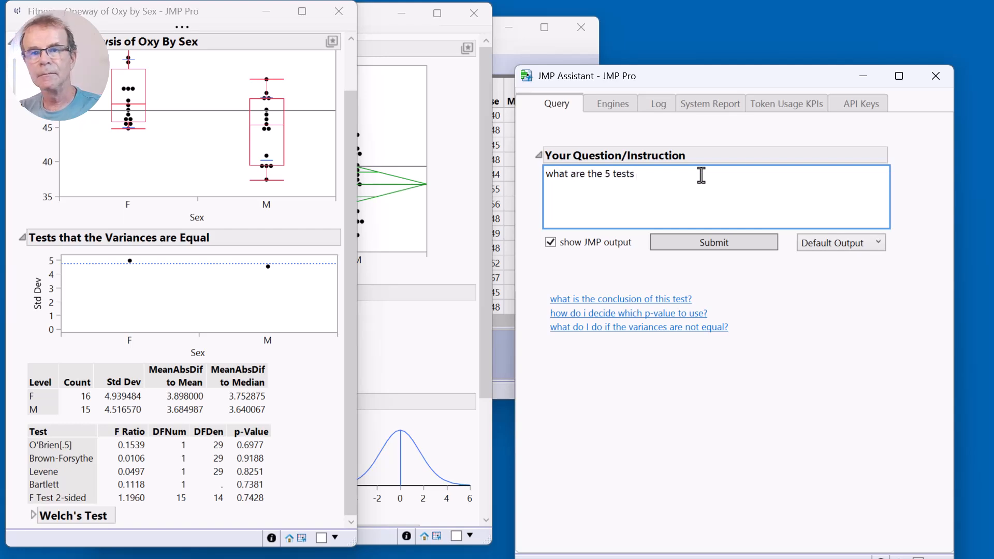
key("BackSpace")
key("BackSpace")
key("BackSpace")
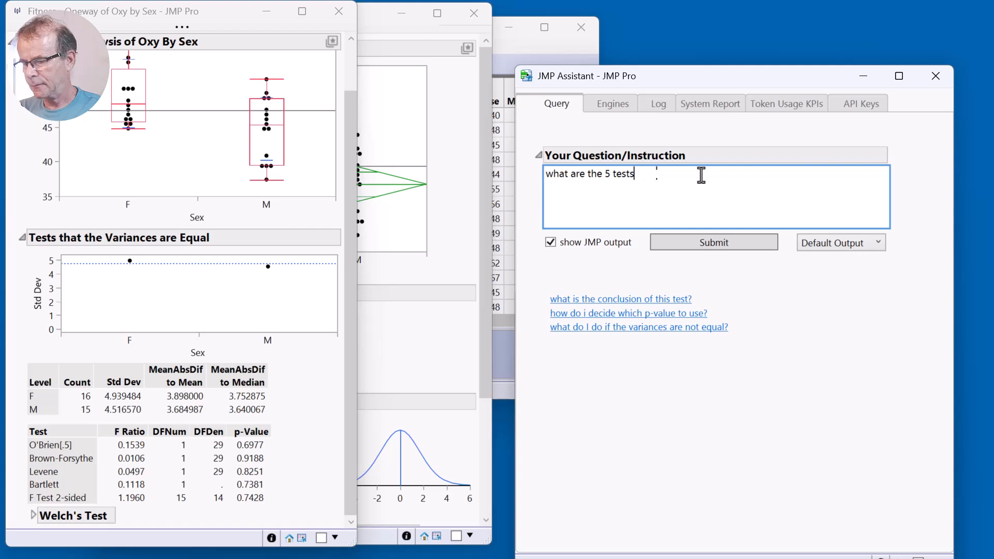
type("and which one s")
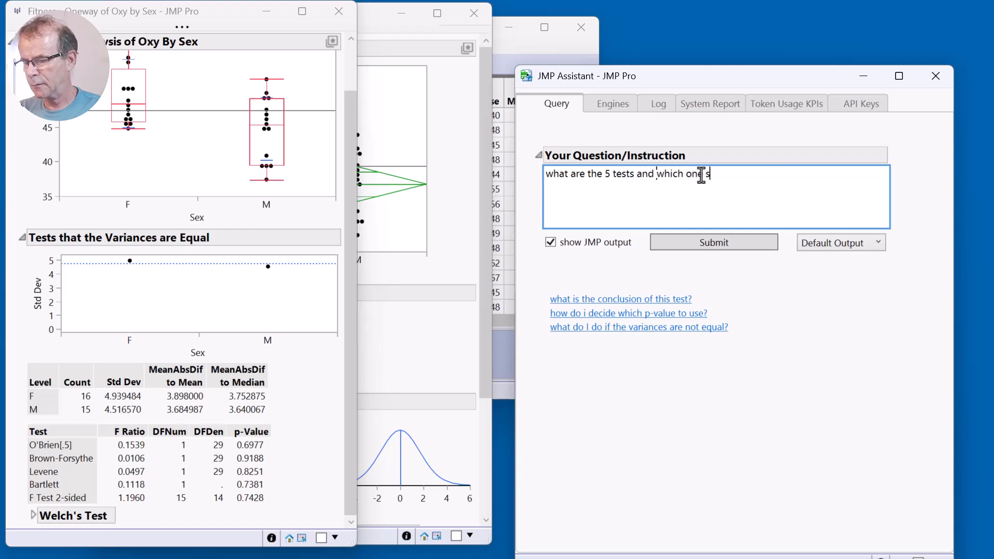
type("hould i use")
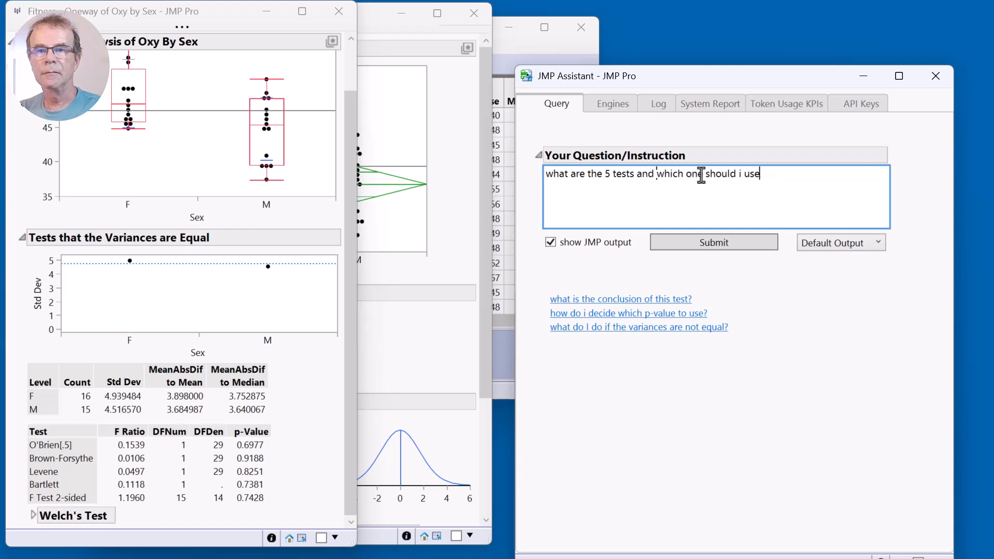
type("?")
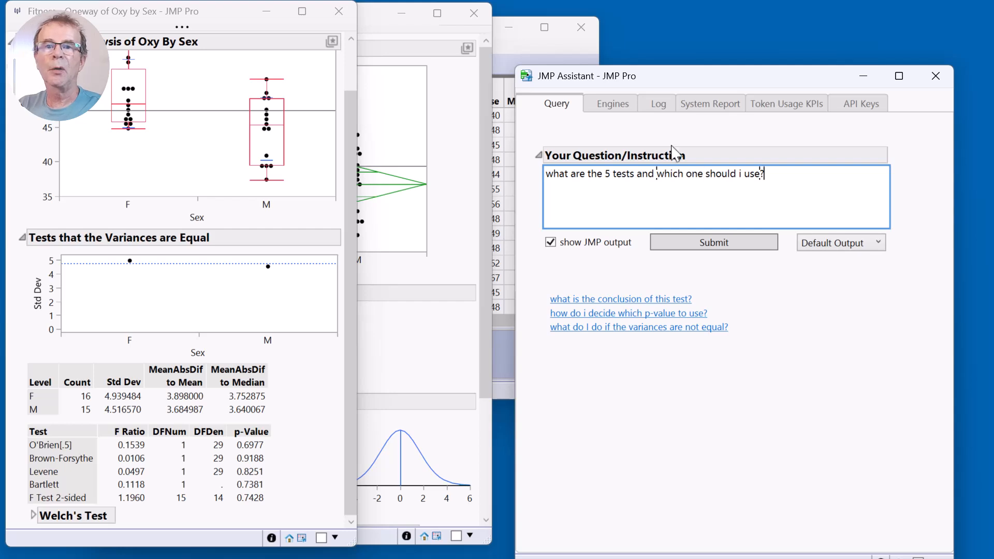
left_click(694, 243)
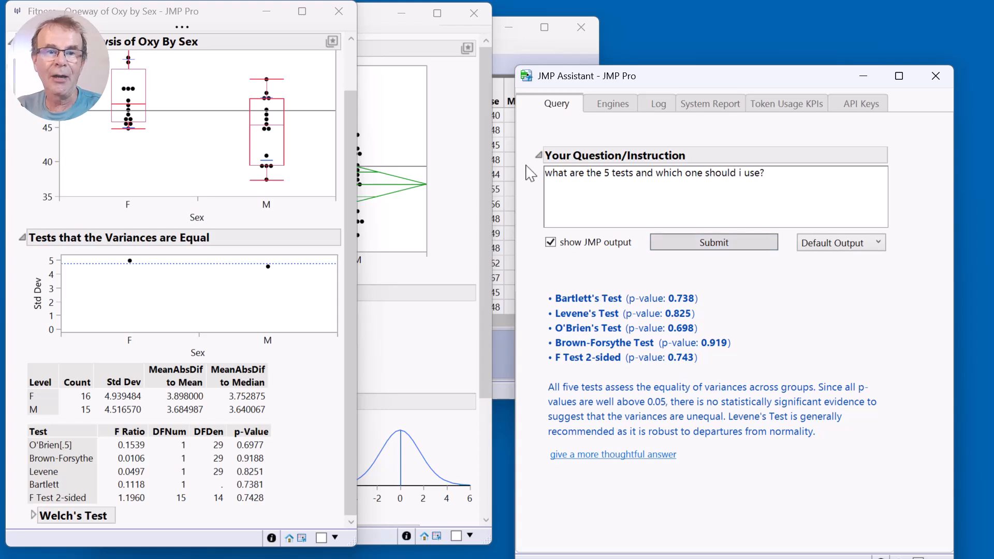
Reword the question to "eplain the 5 tests and which one should i use?", submit it and review the available output styles.
left_click(568, 174)
left_click(570, 174)
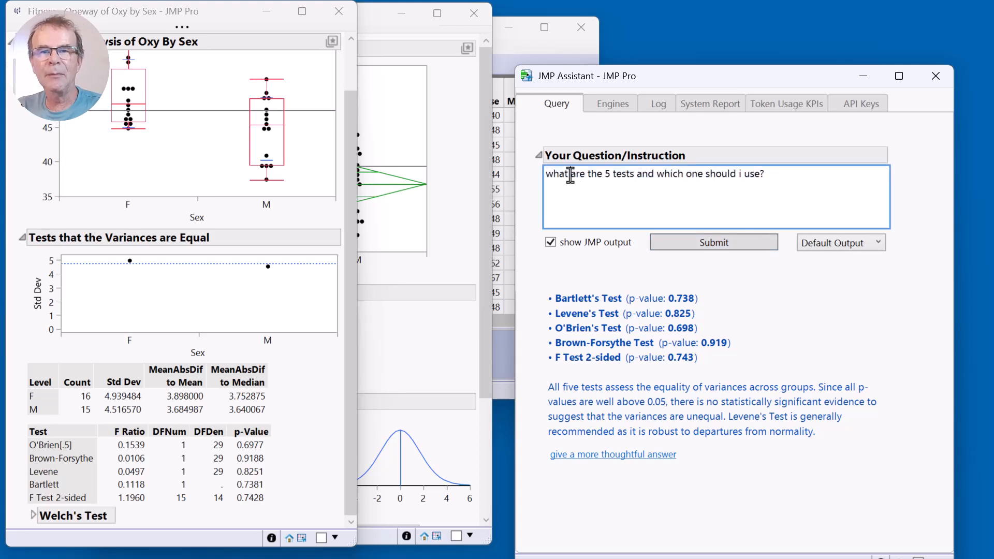
left_click_drag(587, 174, 545, 176)
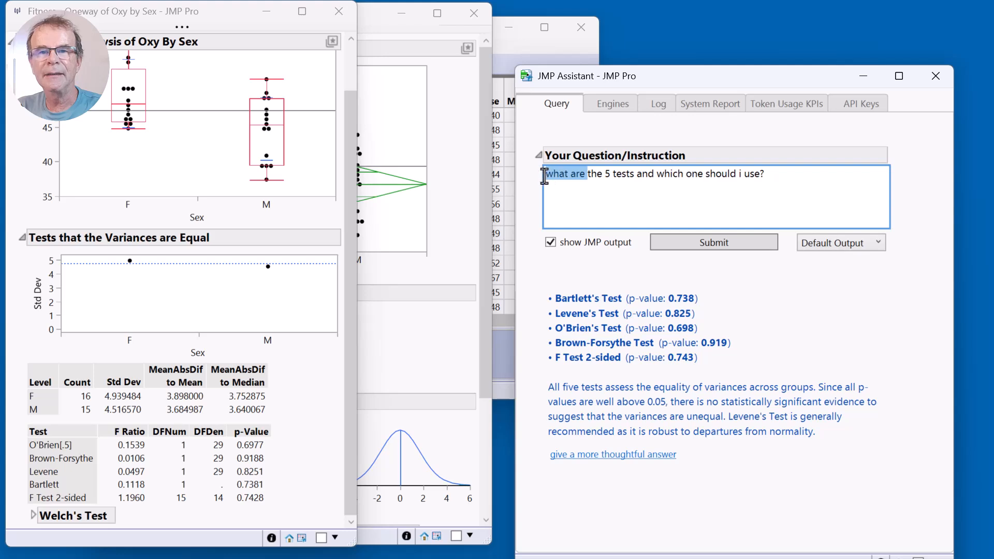
type("eplain")
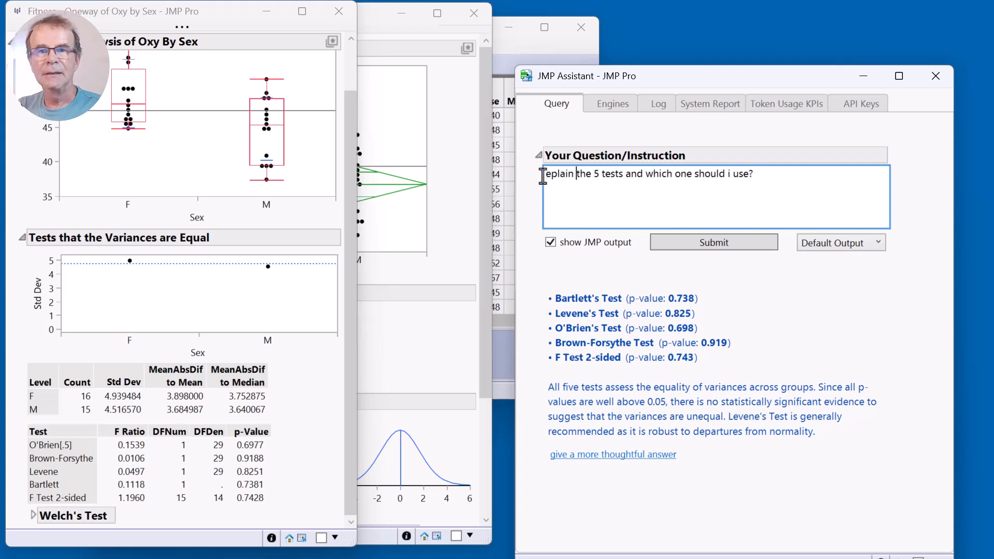
left_click(685, 242)
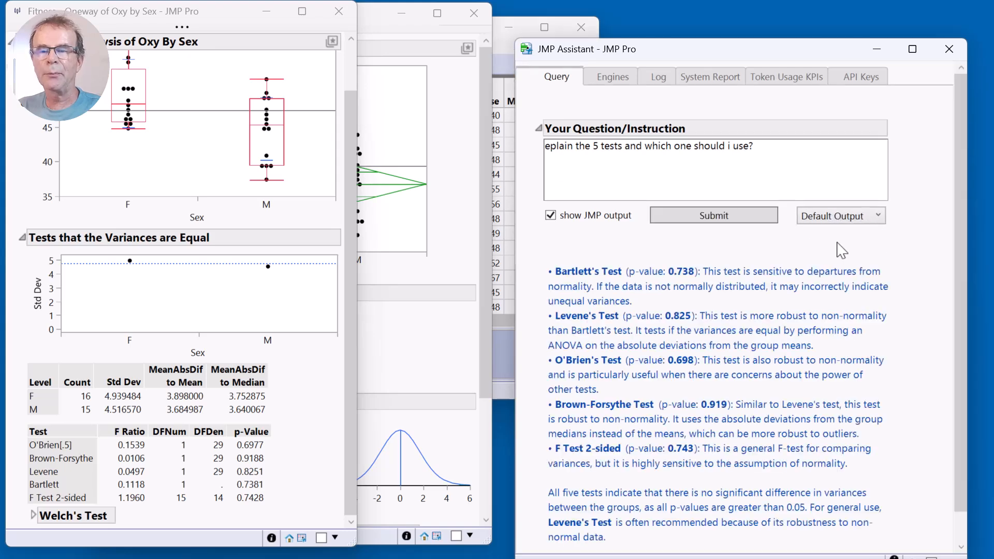
left_click(855, 218)
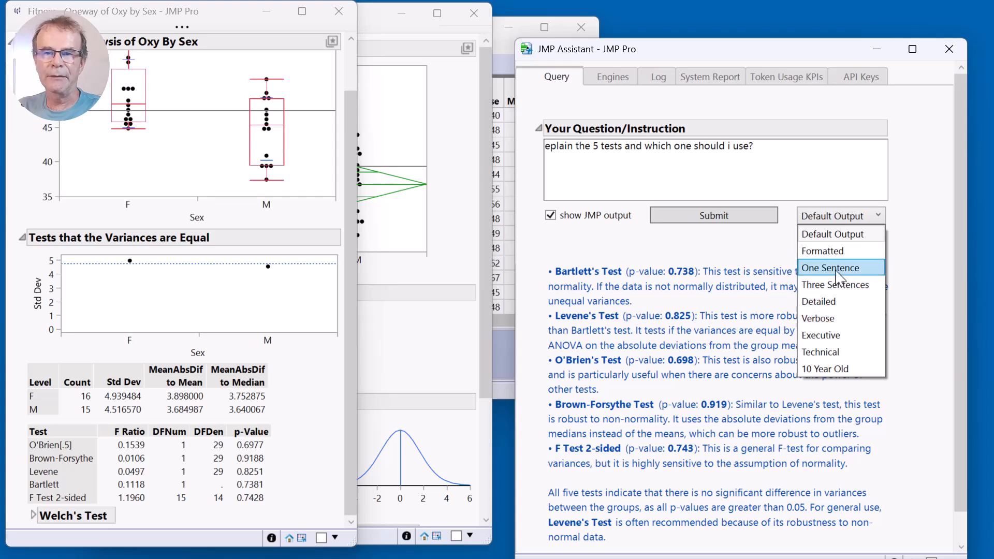
left_click(924, 212)
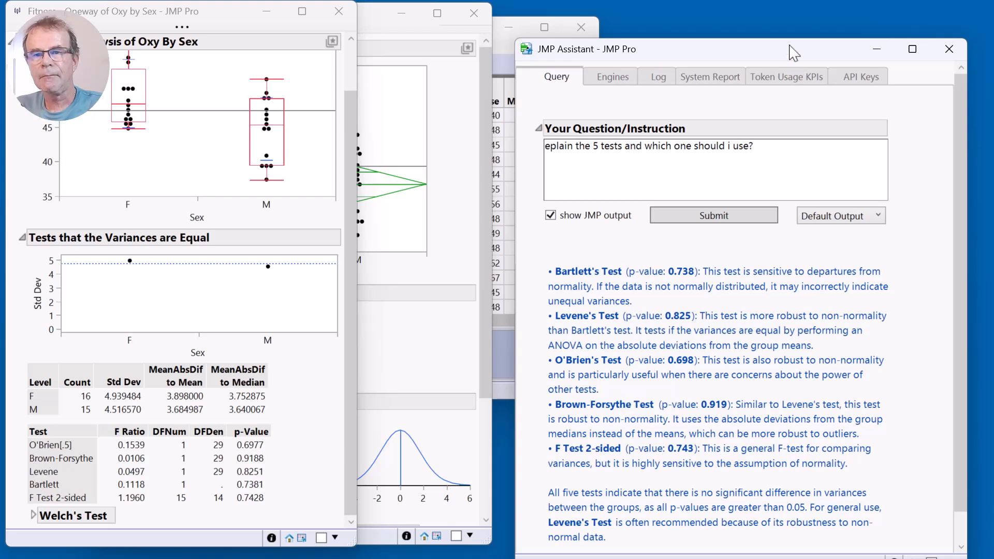
Move the JMP Assistant window slightly up and close both Oneway reports of Oxy by Sex.
left_click_drag(792, 53, 792, 41)
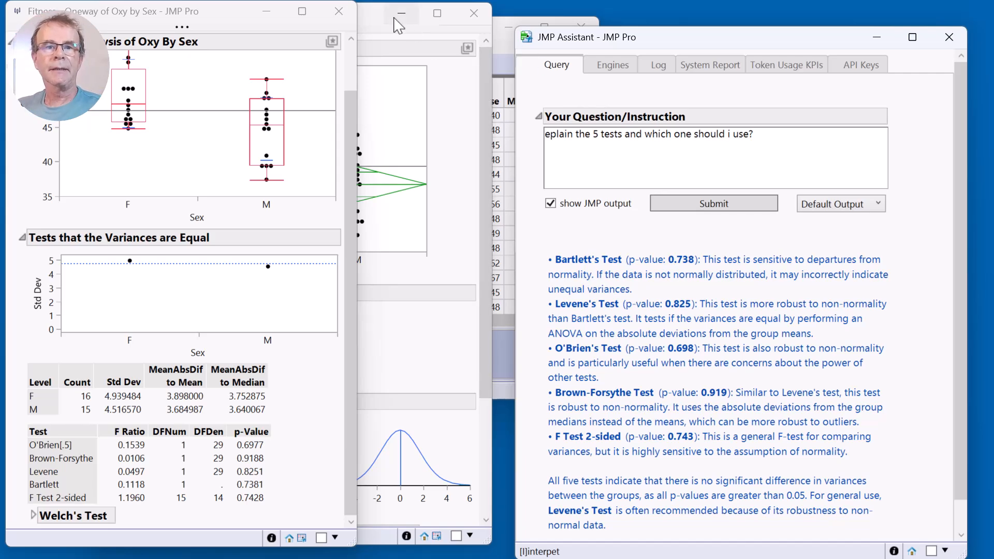
left_click(349, 12)
left_click(473, 12)
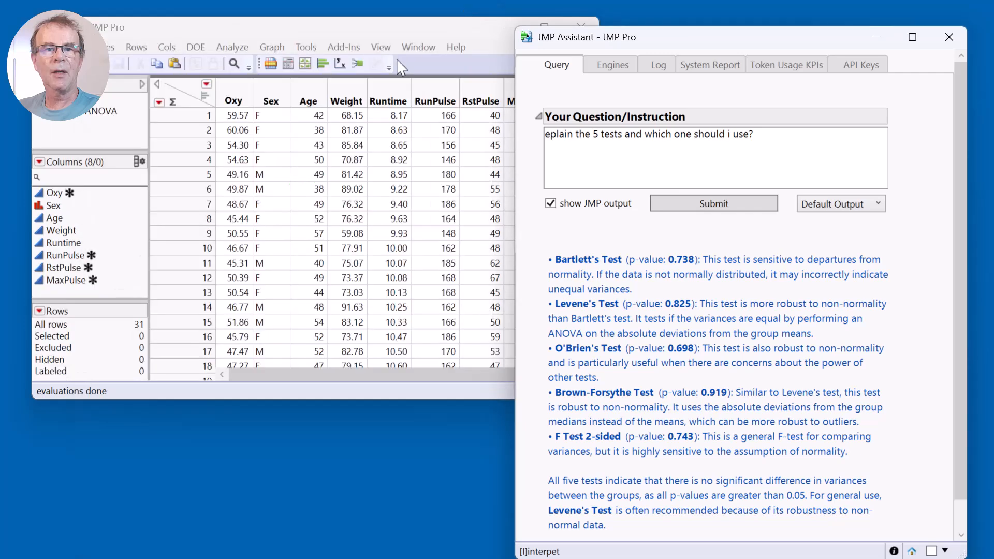
Ask the JMP Assistant "how do i model oxy vs all other cols" in place of the question about the 5 tests.
left_click(790, 140)
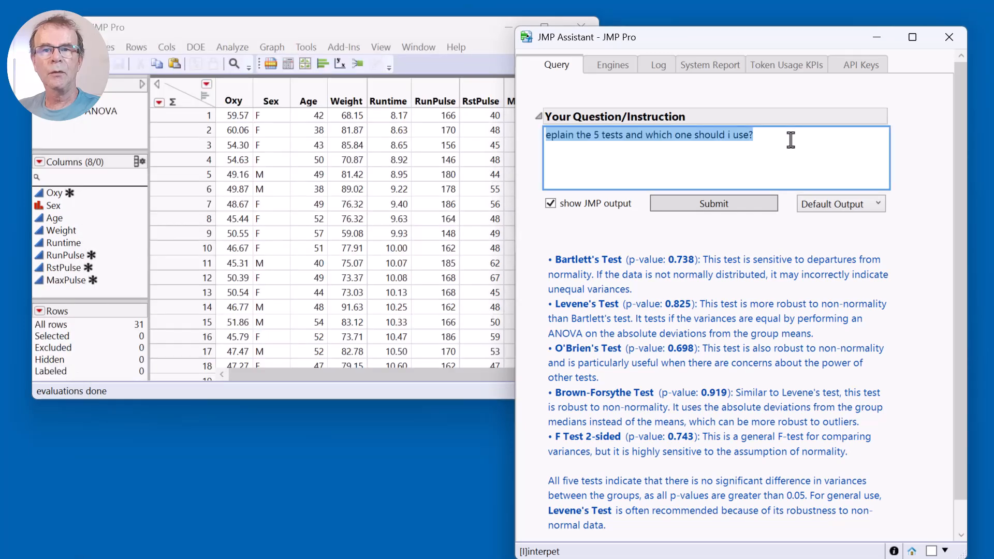
type("modl")
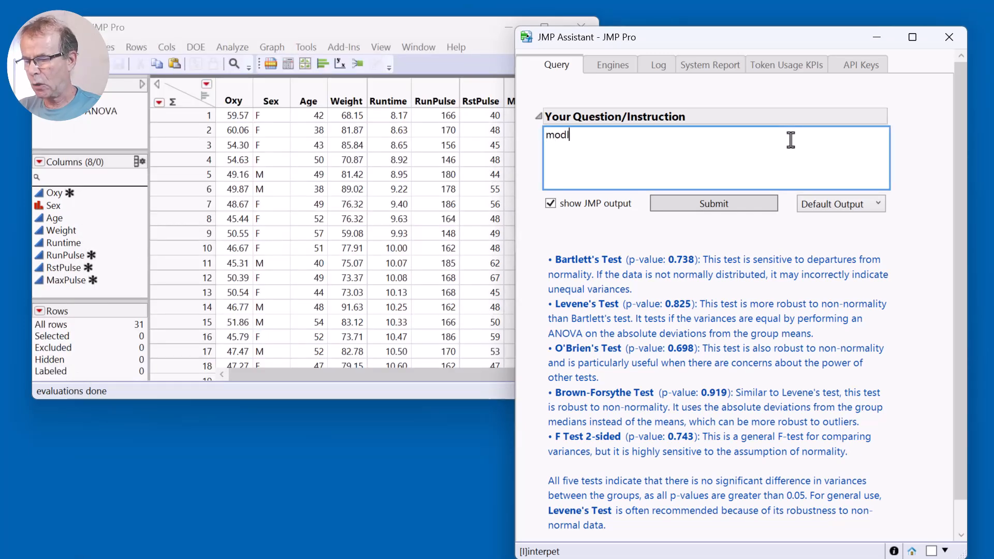
key("BackSpace")
type("el")
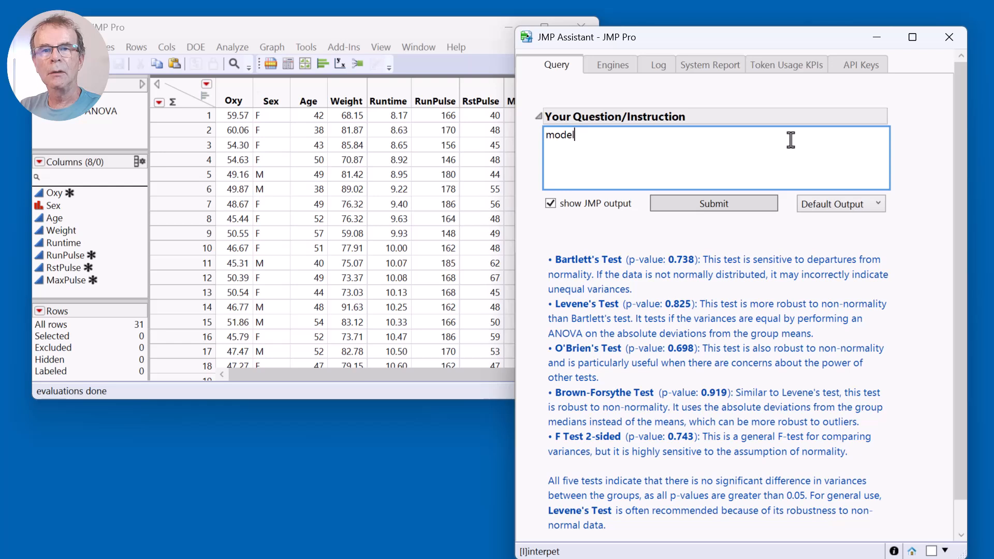
key("BackSpace")
key("BackSpace")
key("BackSpace")
key("BackSpace")
key("BackSpace")
type("how do ")
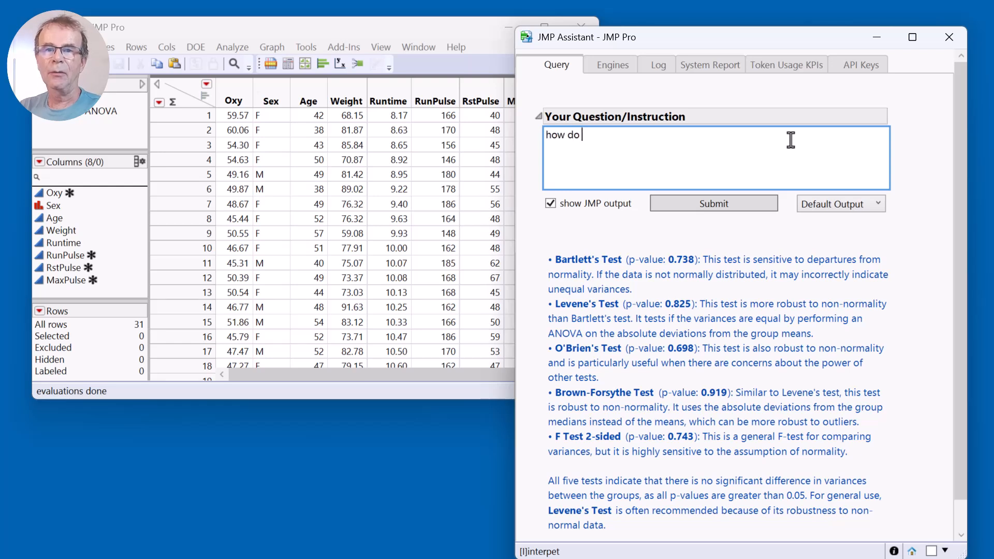
type("i model oxy v")
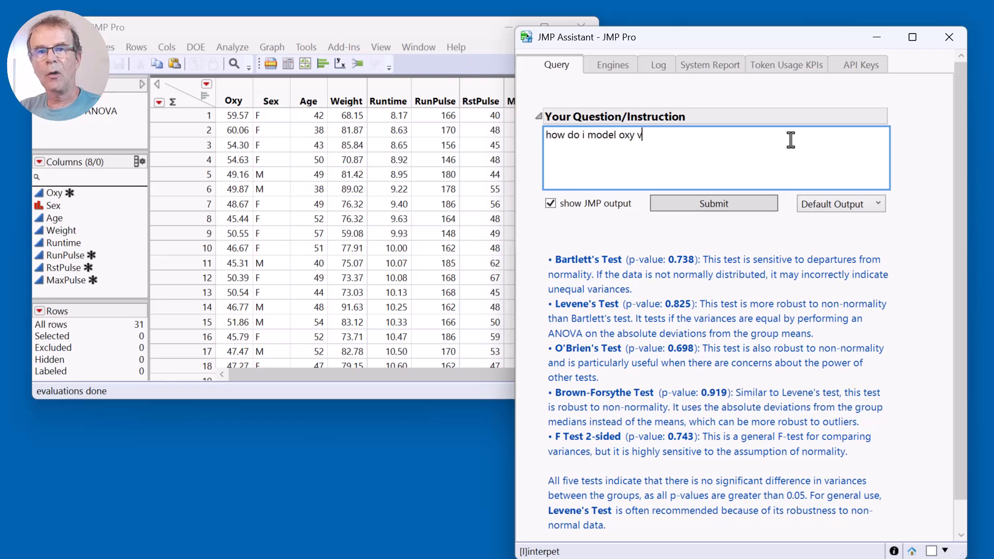
type("s all other cols")
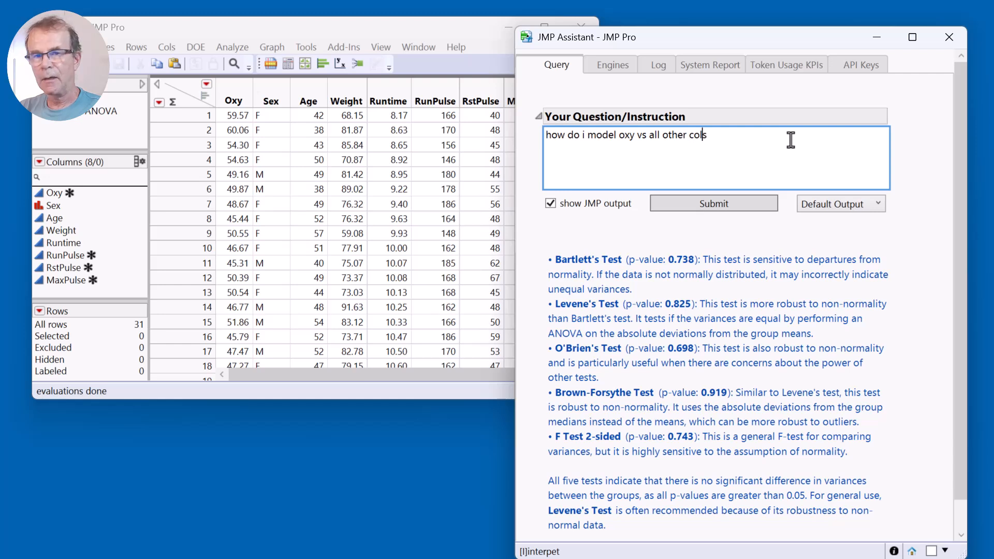
left_click(752, 205)
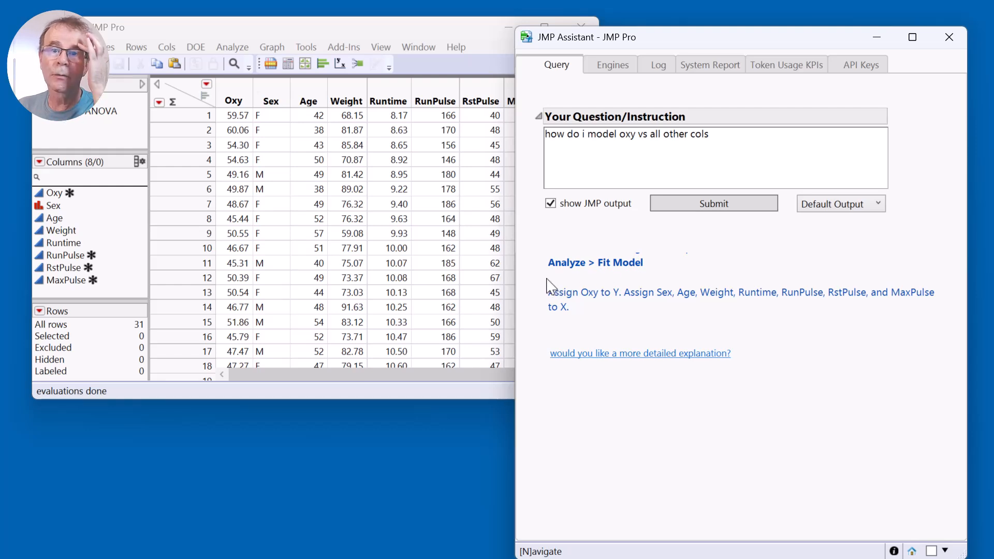
Instruct the JMP Assistant to "do it" so that it fits the model of Oxy against all other columns.
triple_click(734, 145)
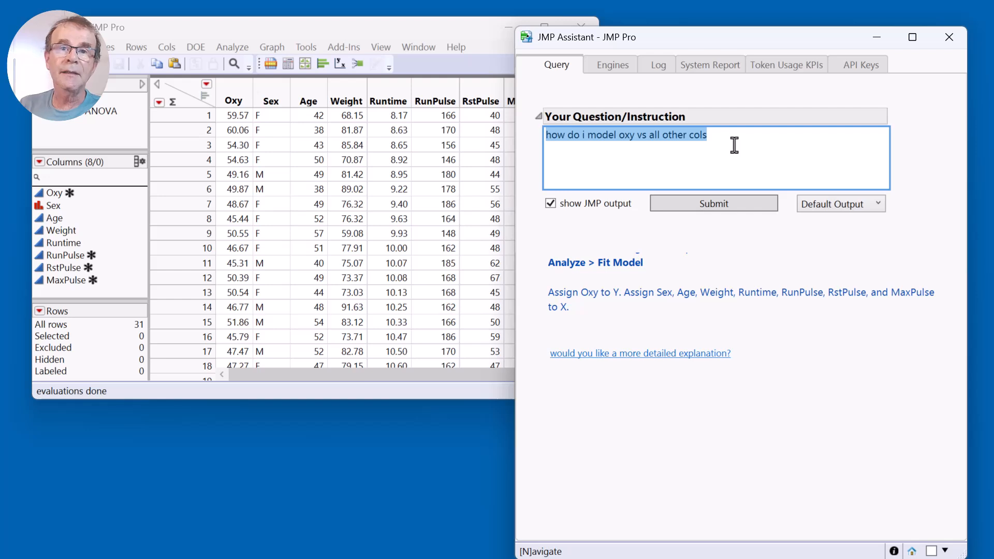
type("do it")
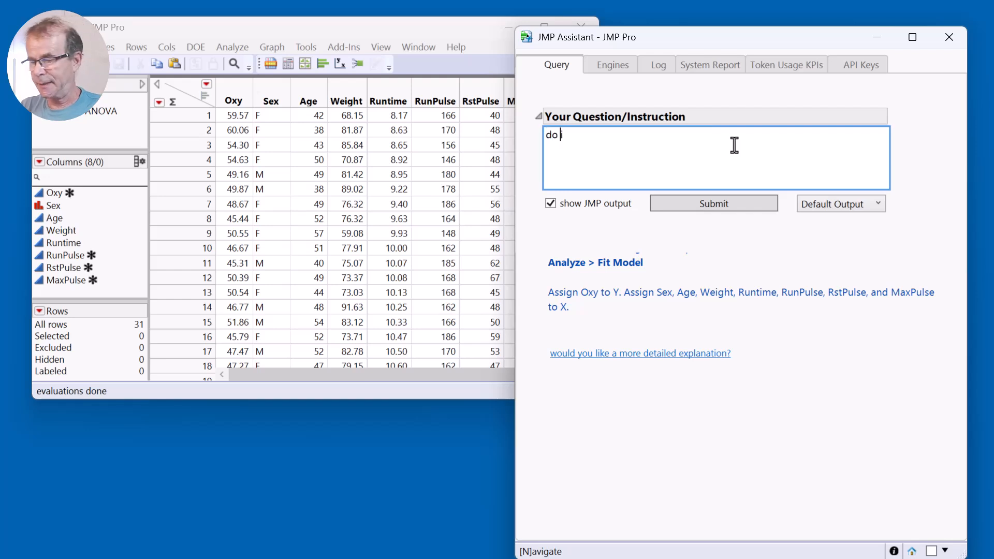
left_click(729, 205)
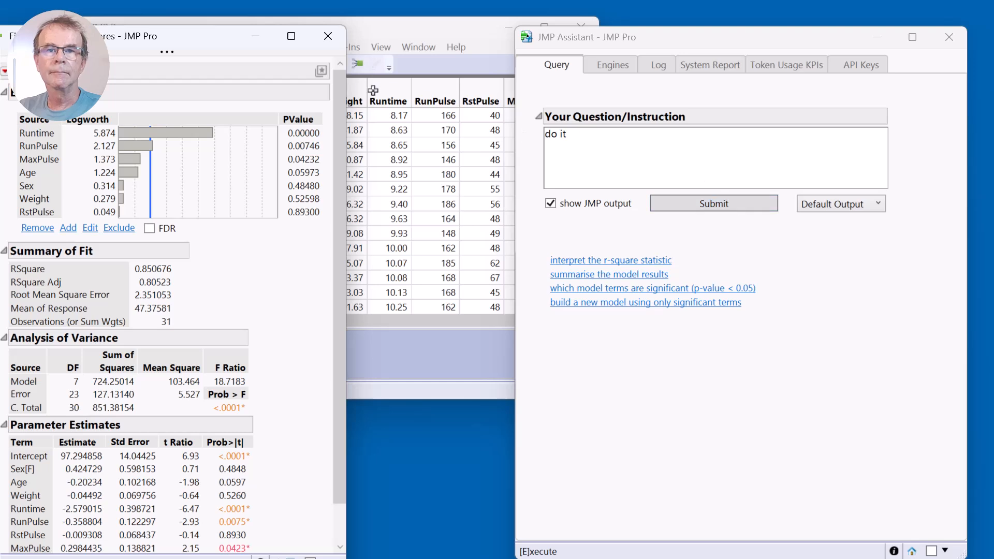
Move the Fit Least Squares report fully into view and submit the suggested question "which model terms are significant (p-value < 0.05)".
left_click_drag(212, 49, 337, 30)
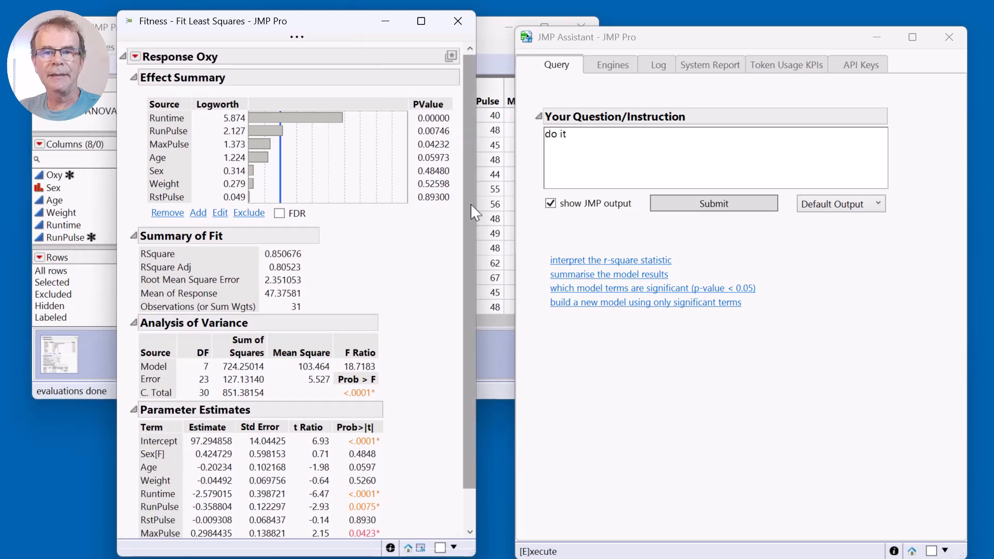
left_click(666, 290)
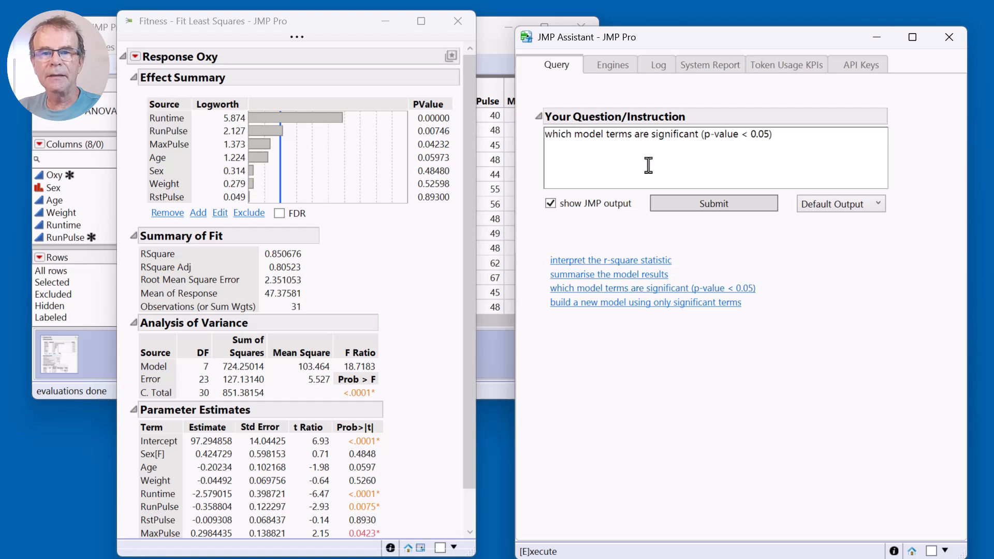
left_click(720, 208)
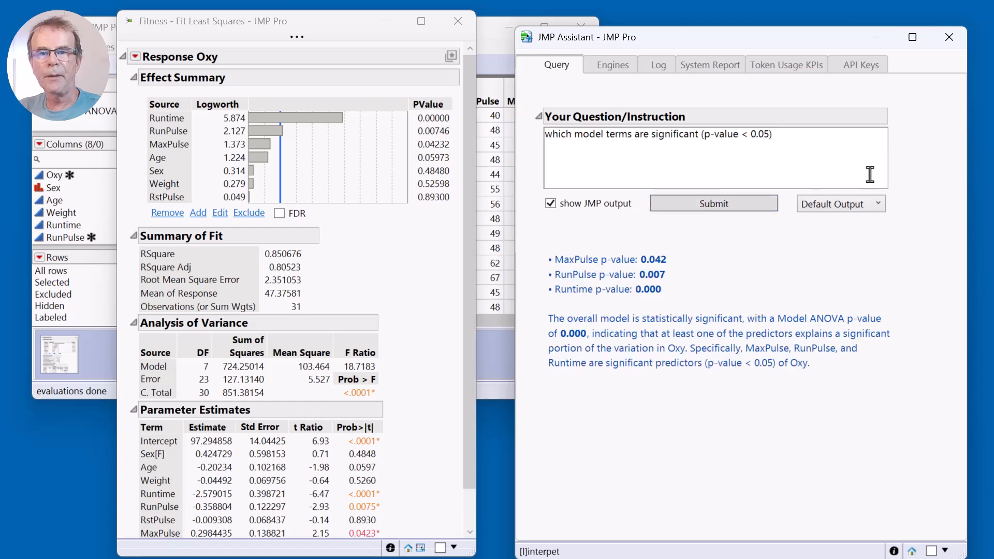
Instruct the JMP Assistant to "build a new model using only these 3 terms" and place the new report over the first one.
triple_click(828, 144)
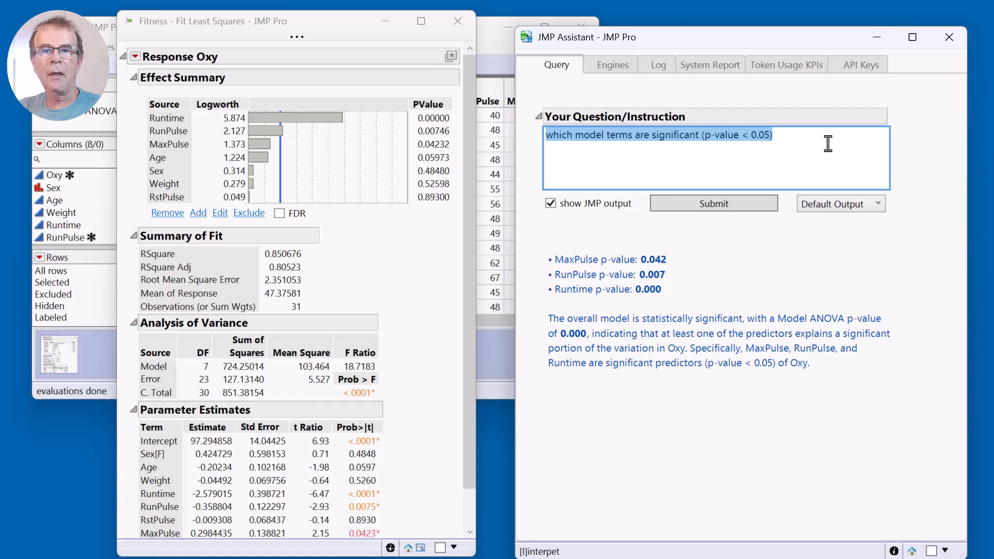
type("build a new ")
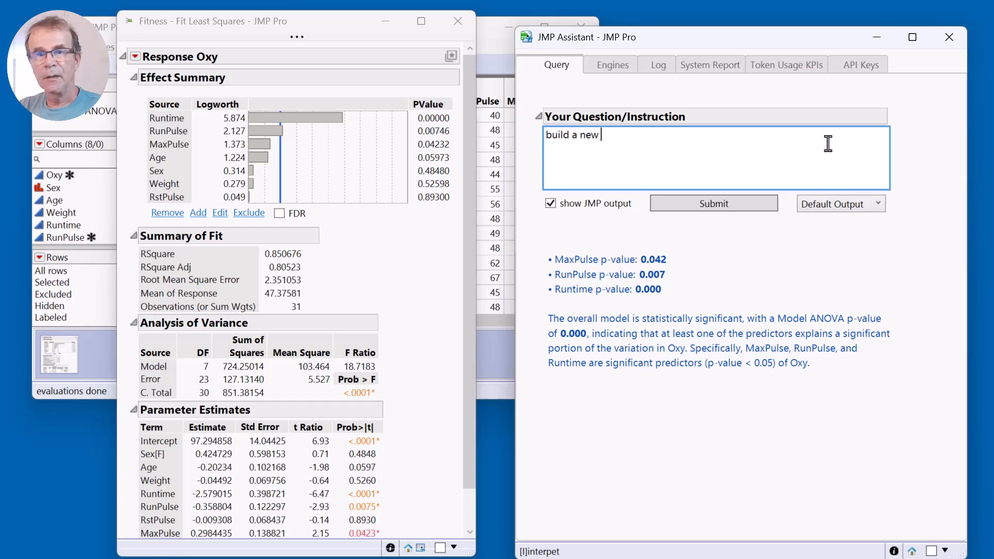
type("modles")
key("BackSpace")
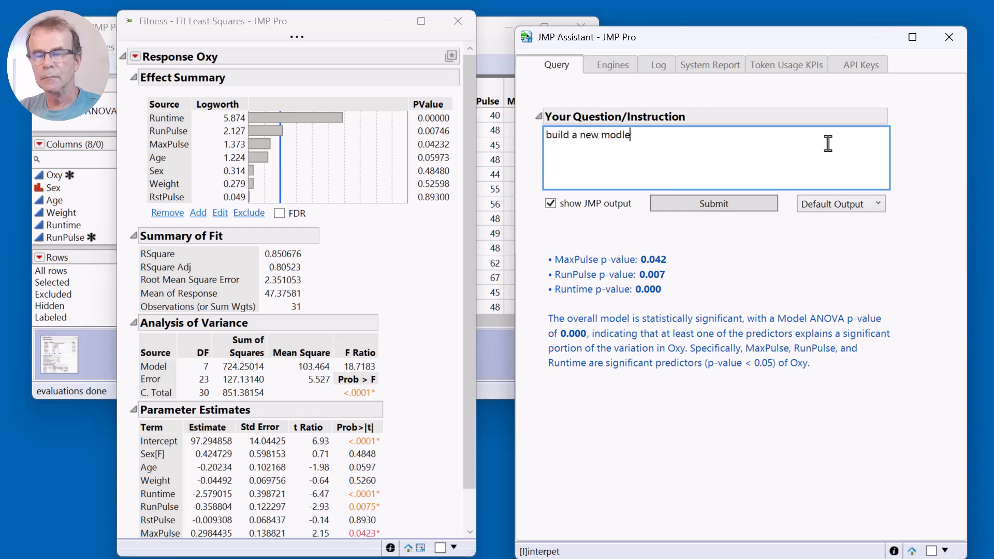
type("using o")
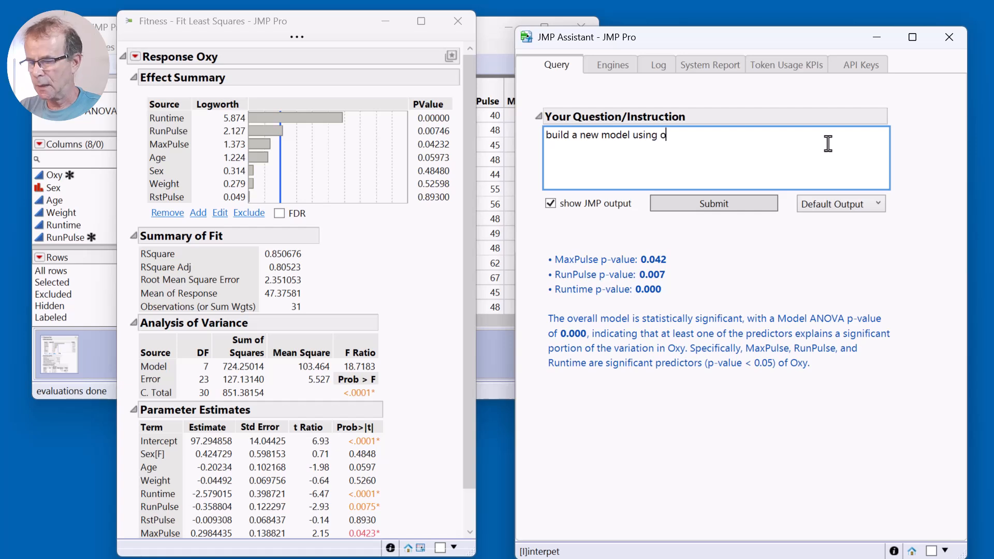
type("nly these 3 terms")
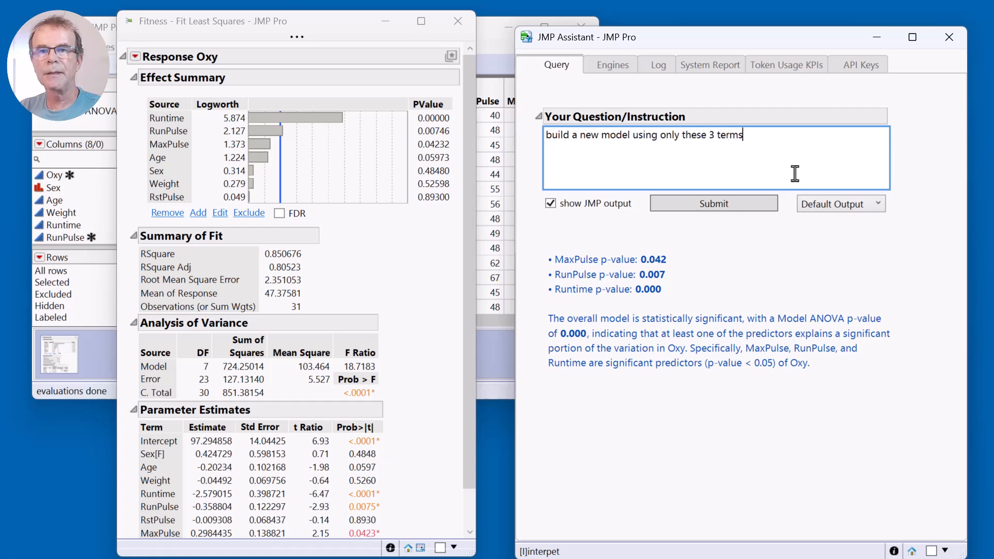
left_click(729, 206)
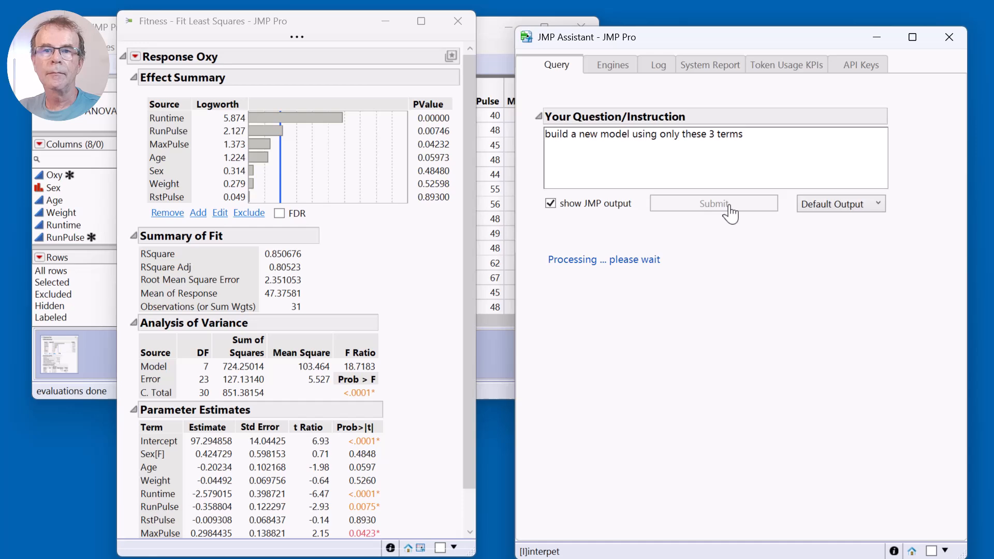
left_click_drag(193, 18, 317, 59)
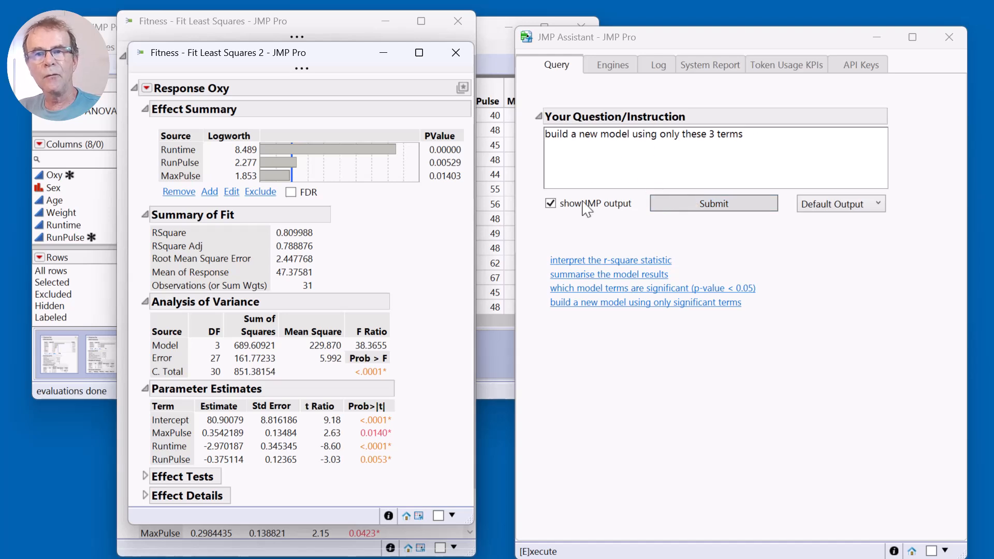
Preview each of the four suggested follow-up prompts in the question box without submitting them.
left_click(544, 261)
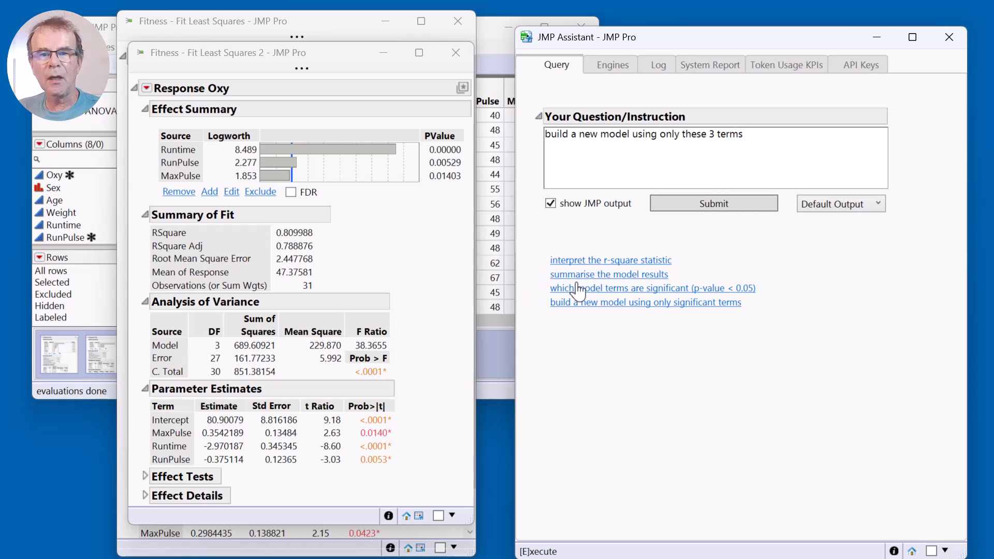
left_click(612, 262)
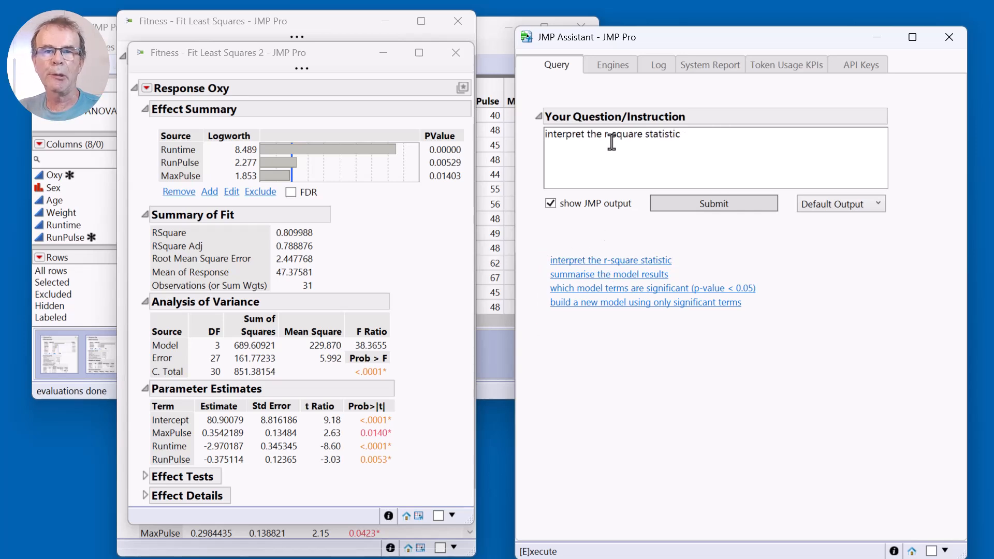
left_click(627, 274)
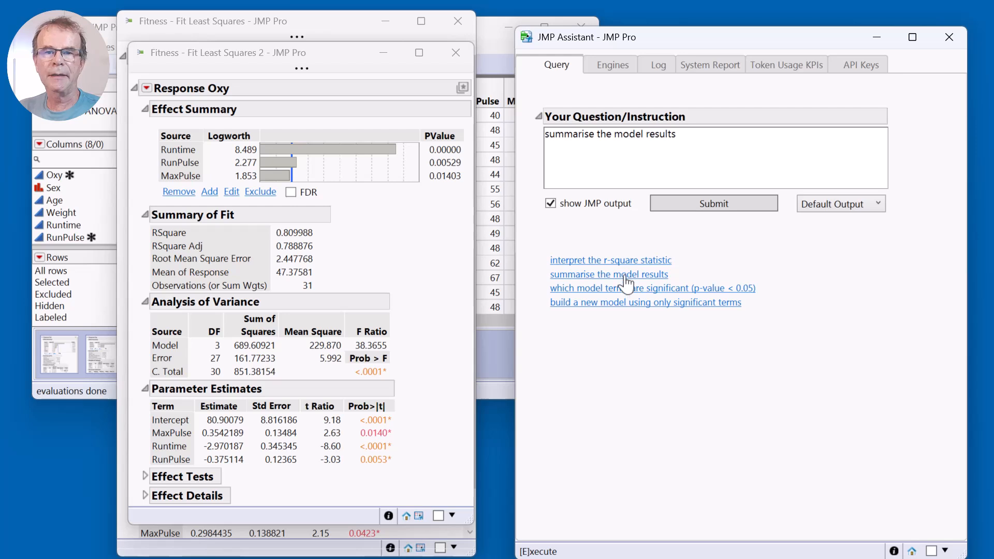
left_click(632, 288)
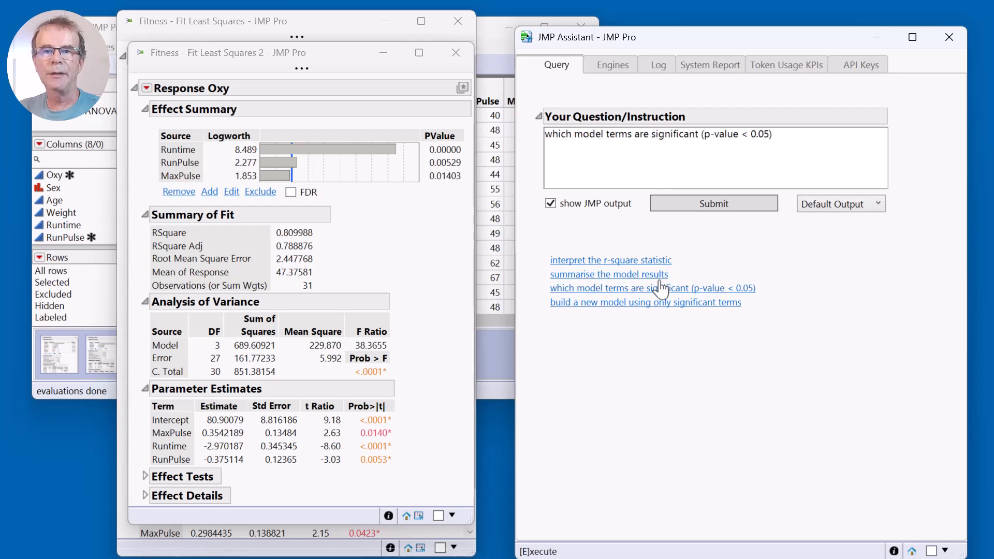
left_click(657, 305)
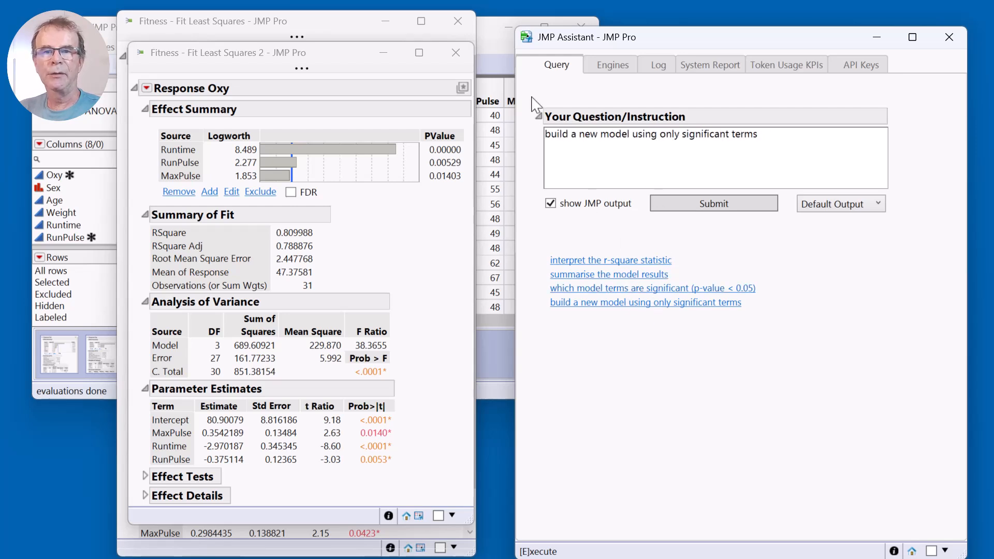
Close both Fit Least Squares reports and bring the Fitness data table to the front.
left_click(456, 54)
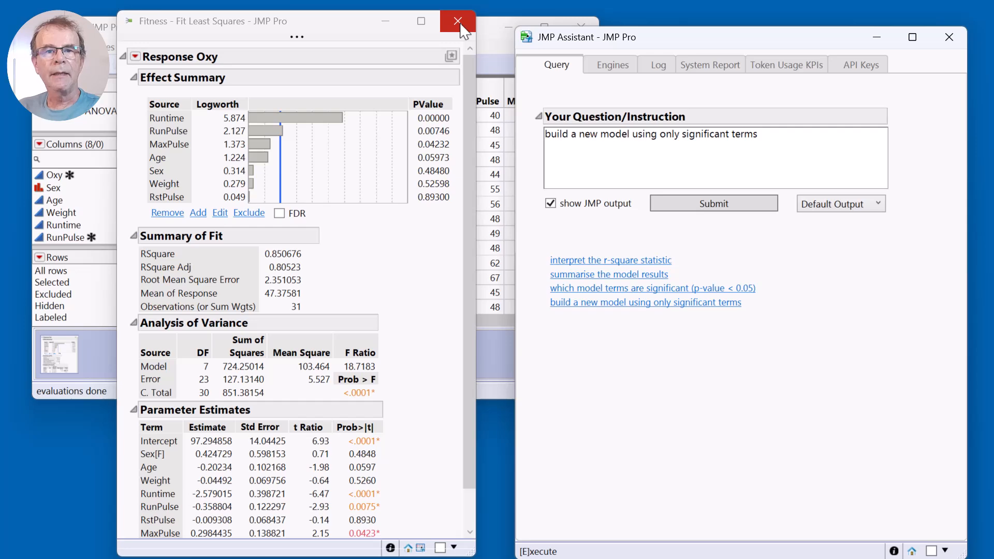
left_click(458, 21)
left_click(445, 34)
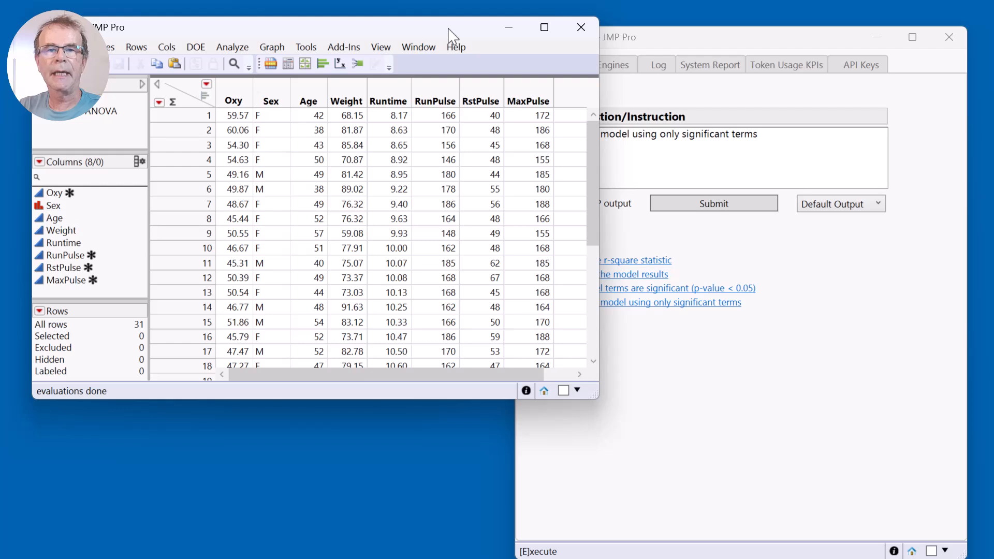
Submit the instruction "correlate the heart rate cols" and move the resulting Multivariate report over the Fitness data table.
left_click(799, 149)
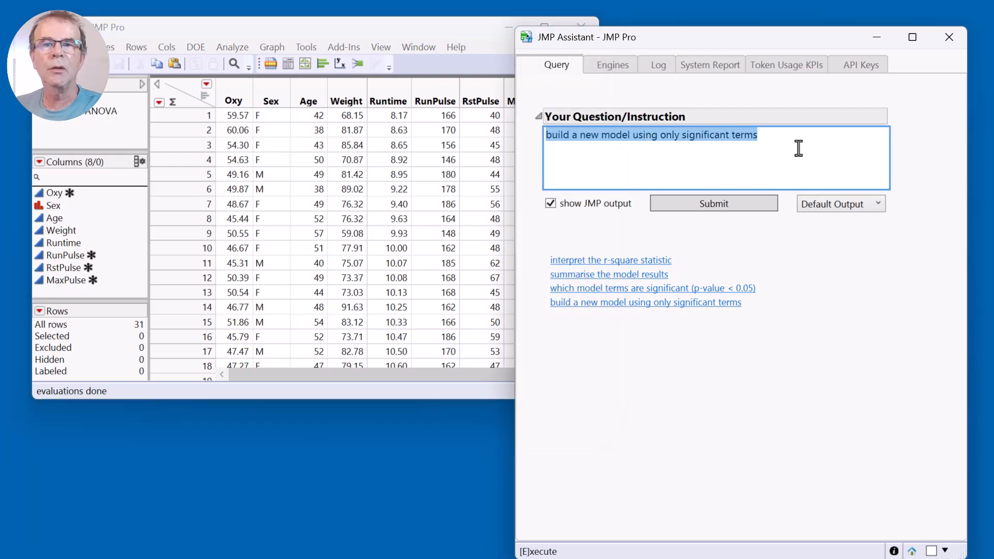
type("correla")
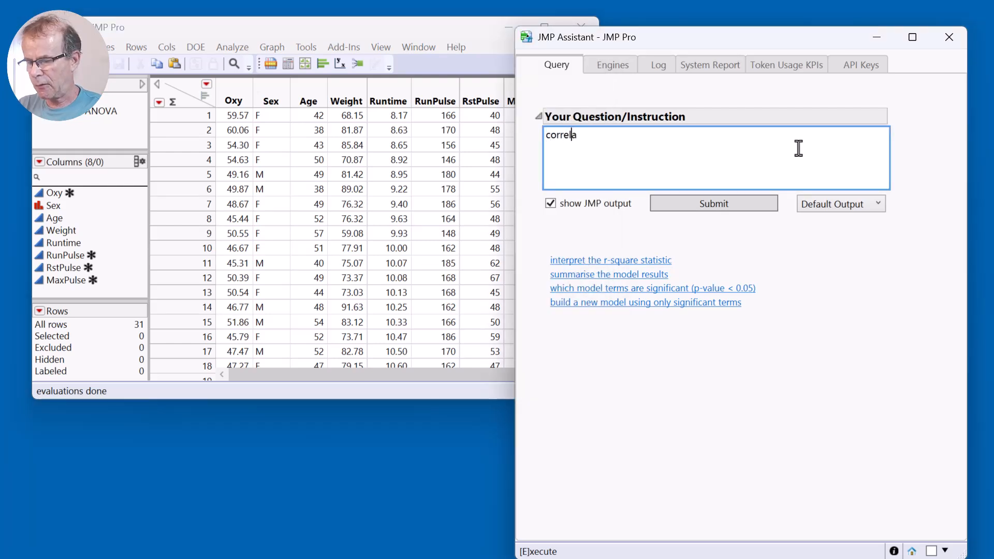
type("te t")
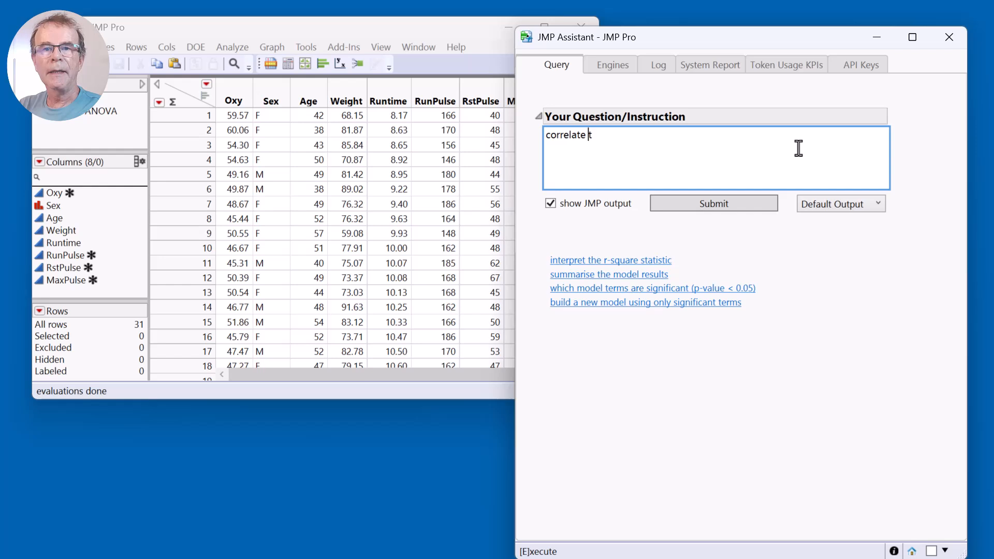
type("he heart ra")
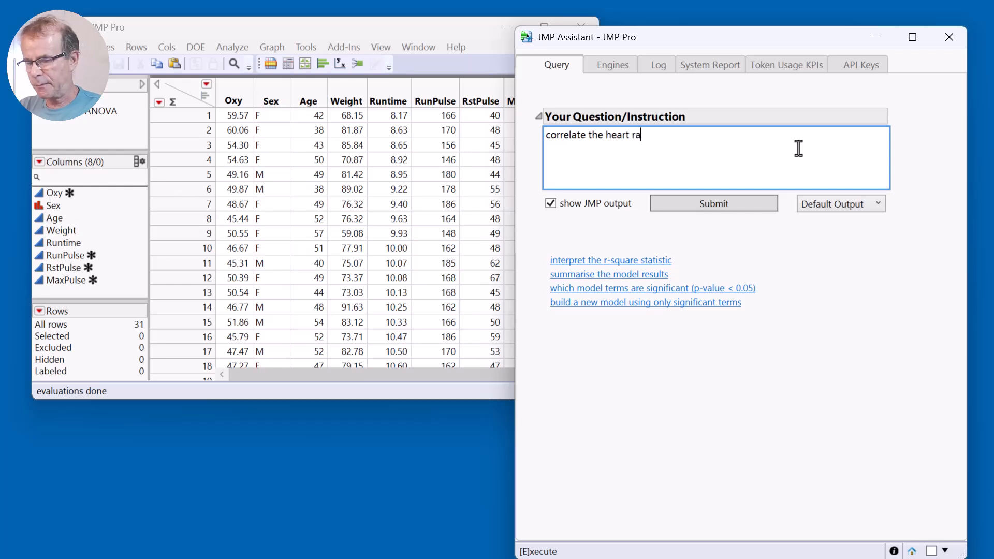
type("et co")
key("BackSpace")
key("BackSpace")
key("BackSpace")
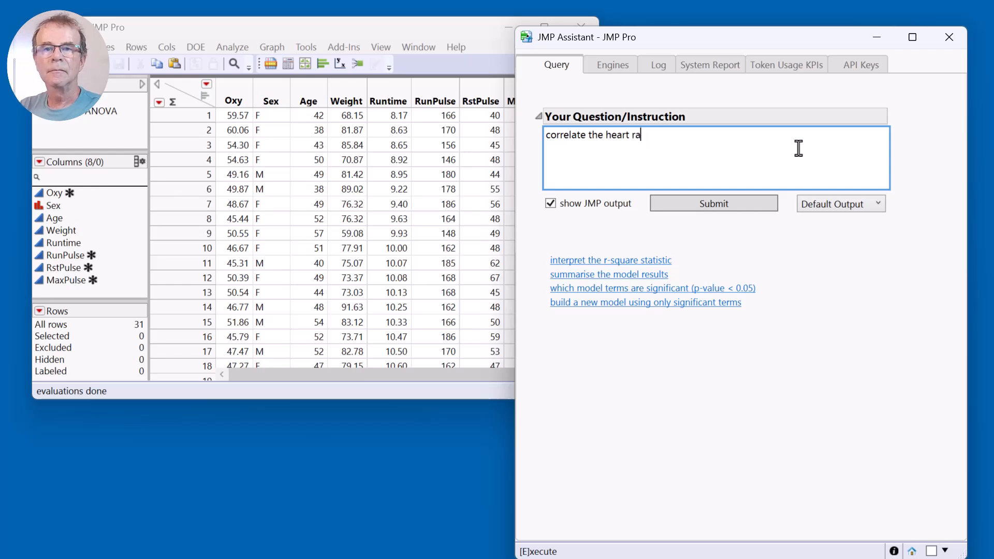
type("te cols")
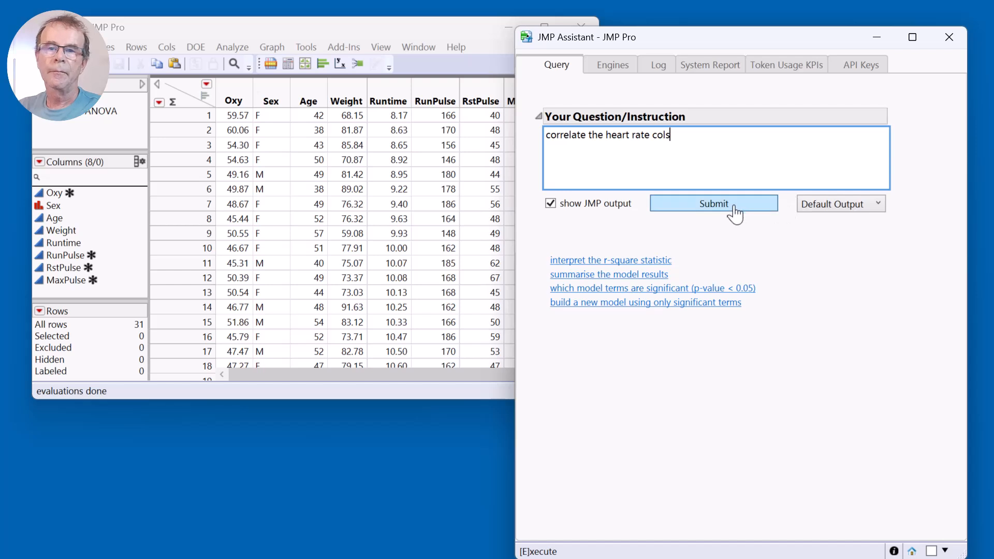
left_click(734, 206)
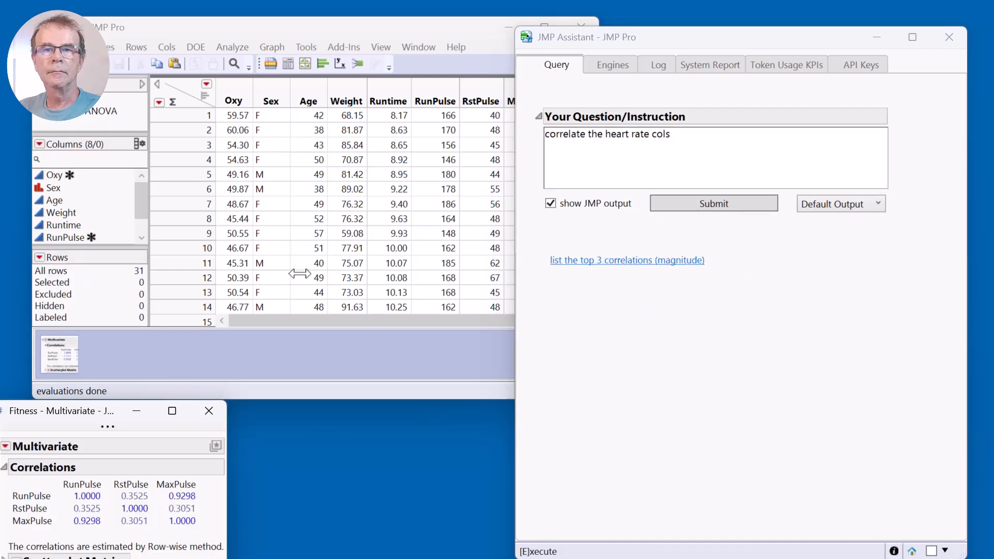
left_click_drag(67, 410, 349, 203)
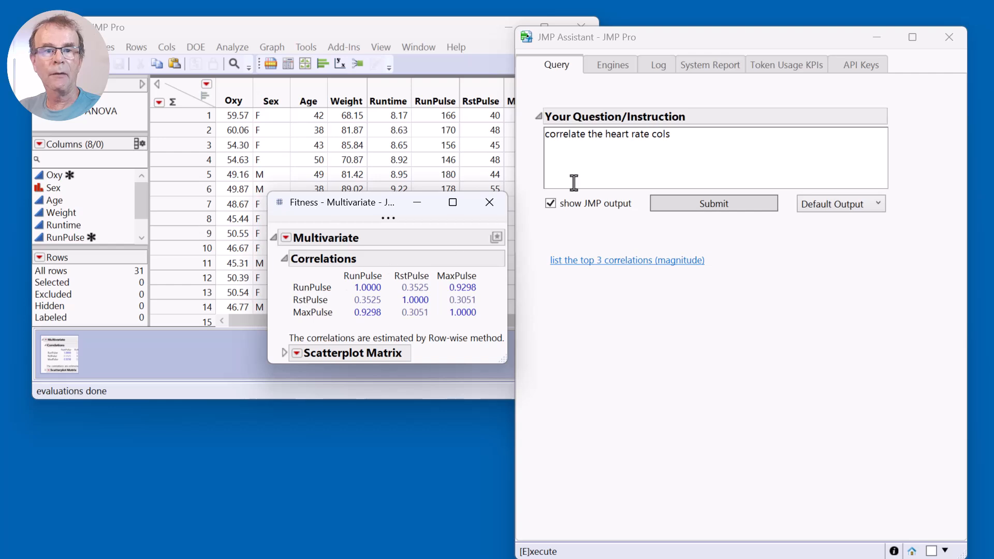
Highlight the words "heart rate cols" in the submitted instruction to review how the columns were described.
left_click(694, 142)
left_click(671, 140)
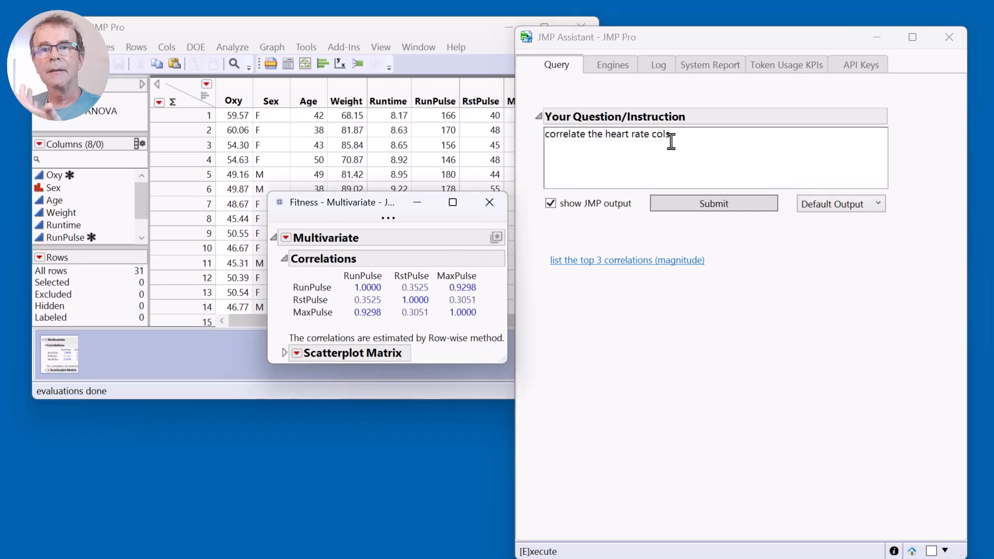
left_click_drag(604, 139, 677, 134)
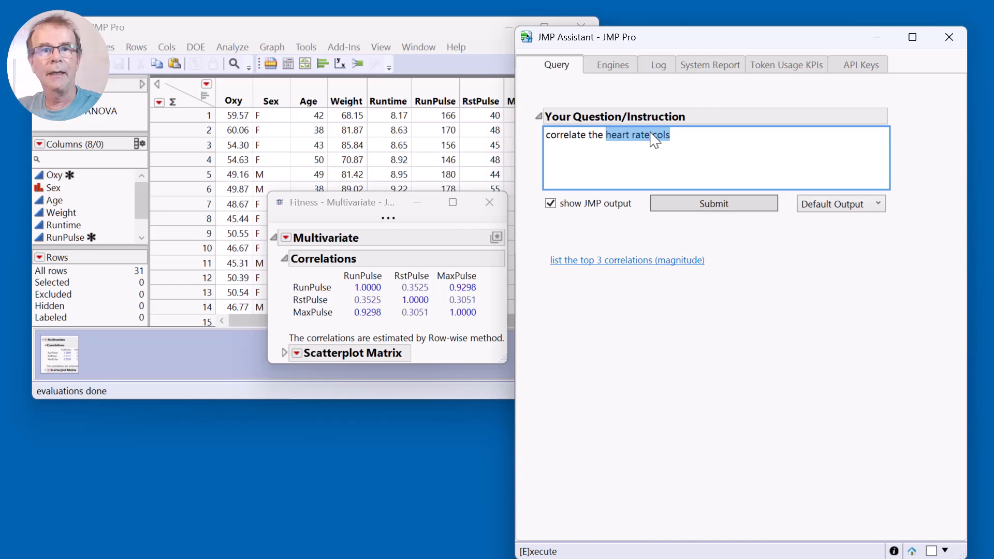
left_click(736, 138)
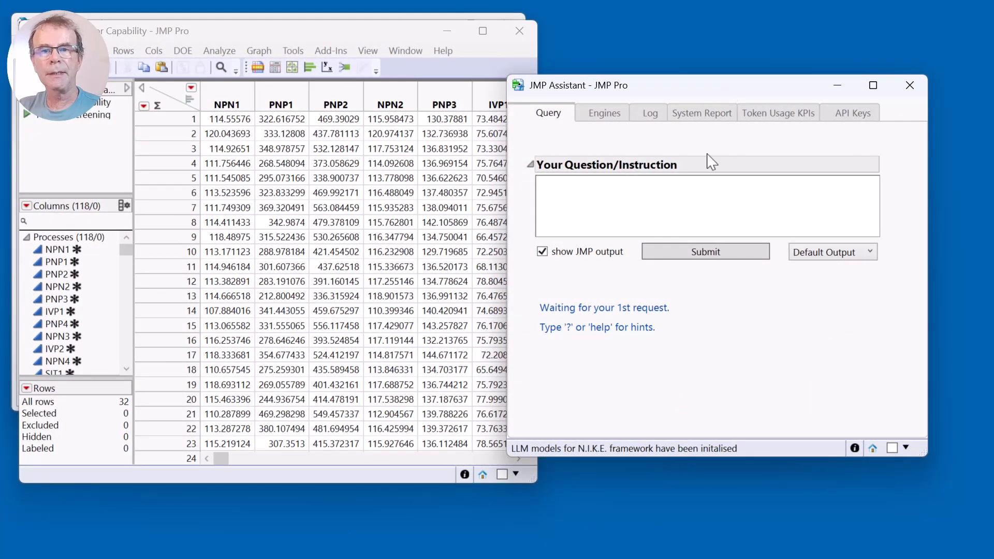
For the Semiconductor Capability data, submit "do procap on the npn cols" and move the Process Capability report fully into view.
left_click(690, 202)
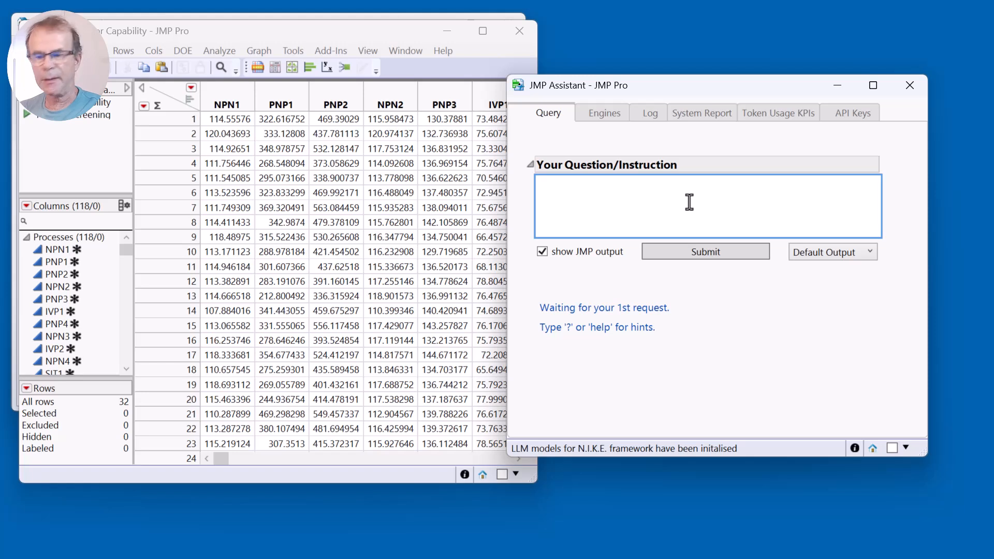
type("do procap on ")
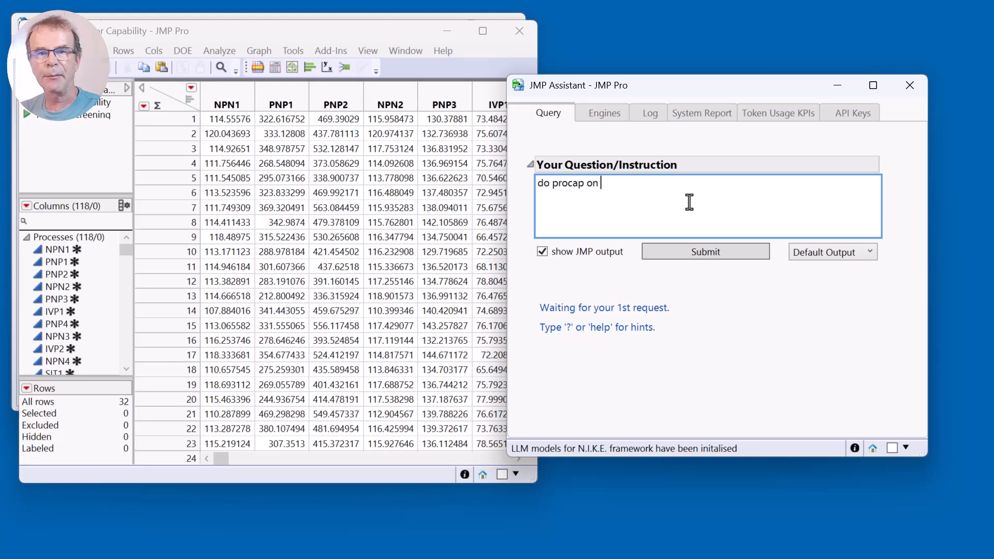
type("the npn cols")
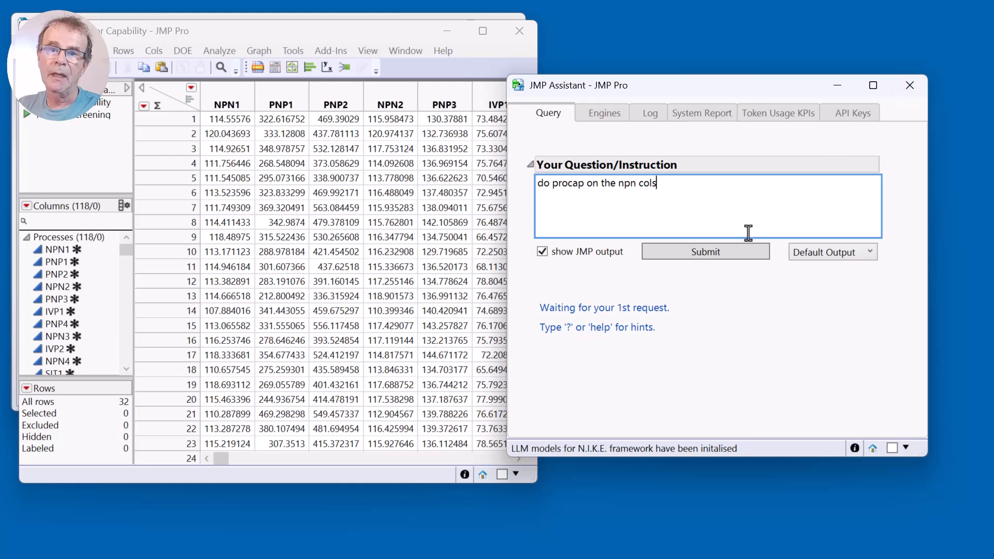
left_click(742, 255)
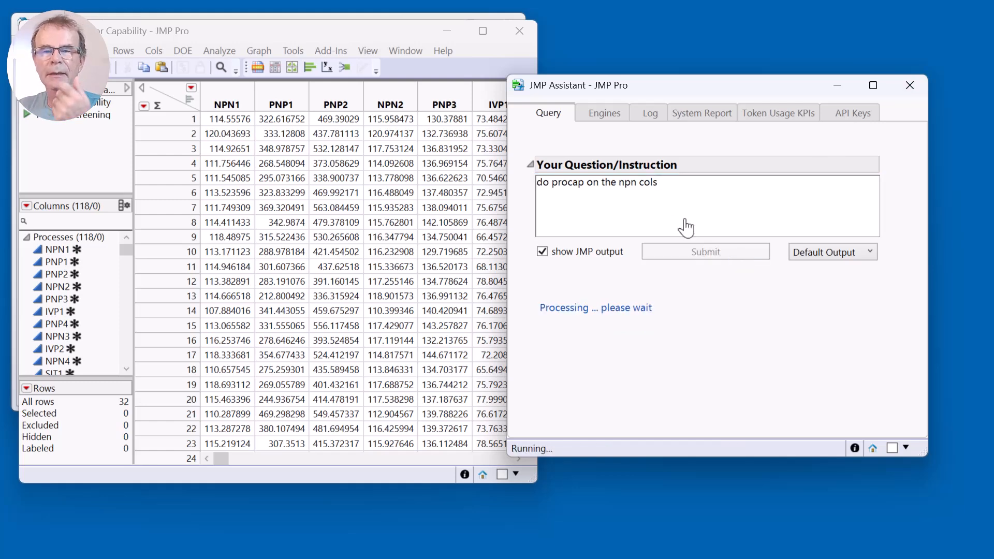
left_click_drag(439, 327, 494, 151)
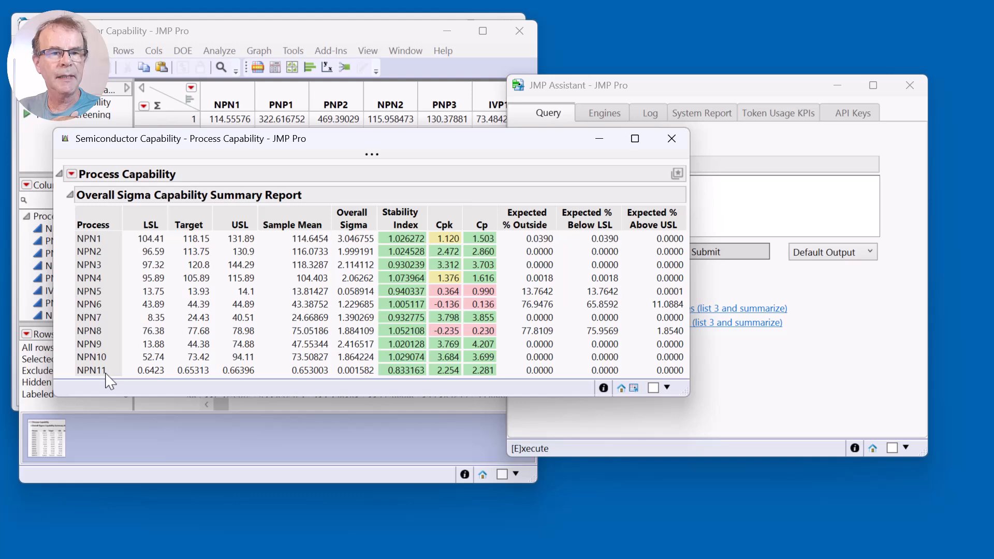
Close the NPN capability report, change the instruction to "do procap on all the cols" and submit it.
left_click(678, 140)
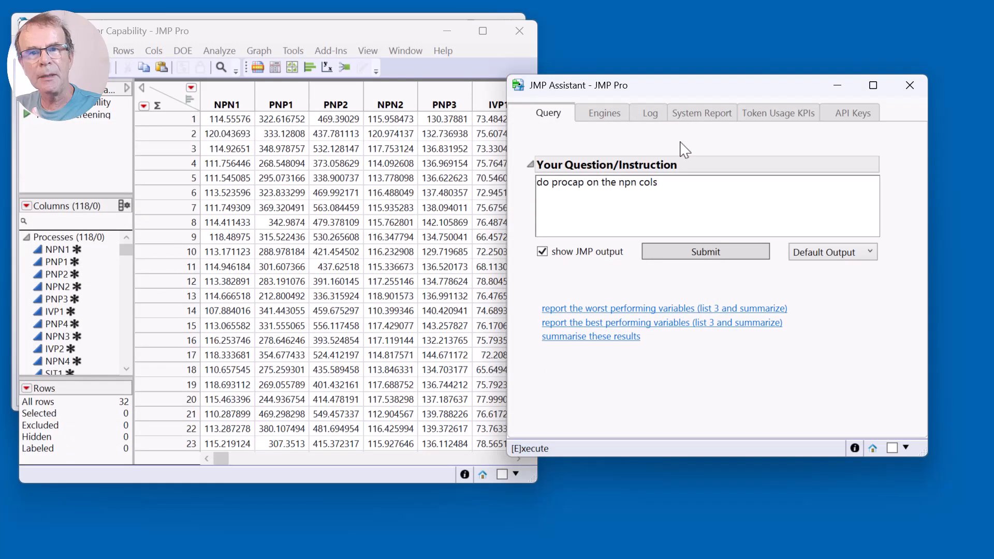
left_click(700, 183)
left_click(704, 185)
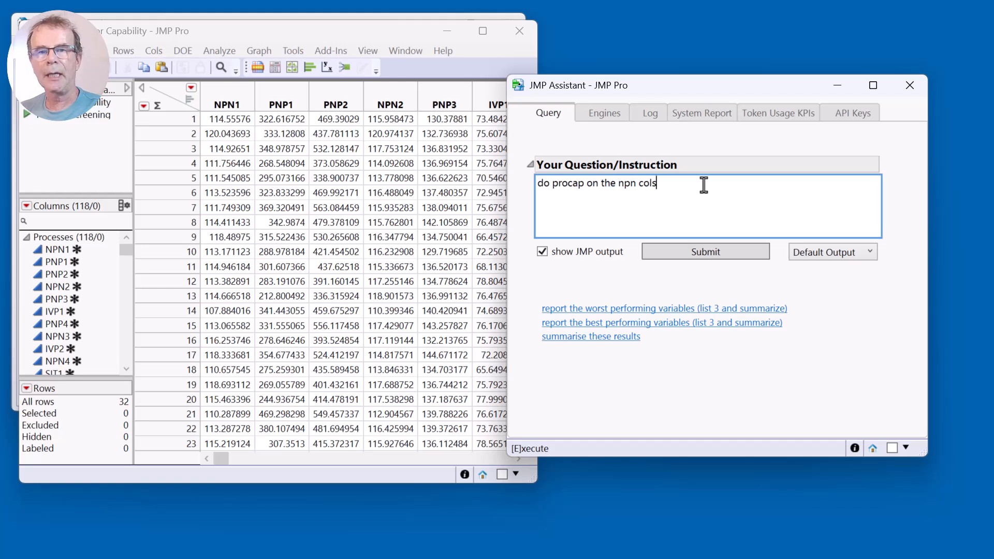
key("BackSpace")
key("BackSpace")
key("BackSpace")
key("BackSpace")
key("BackSpace")
key("BackSpace")
key("BackSpace")
key("BackSpace")
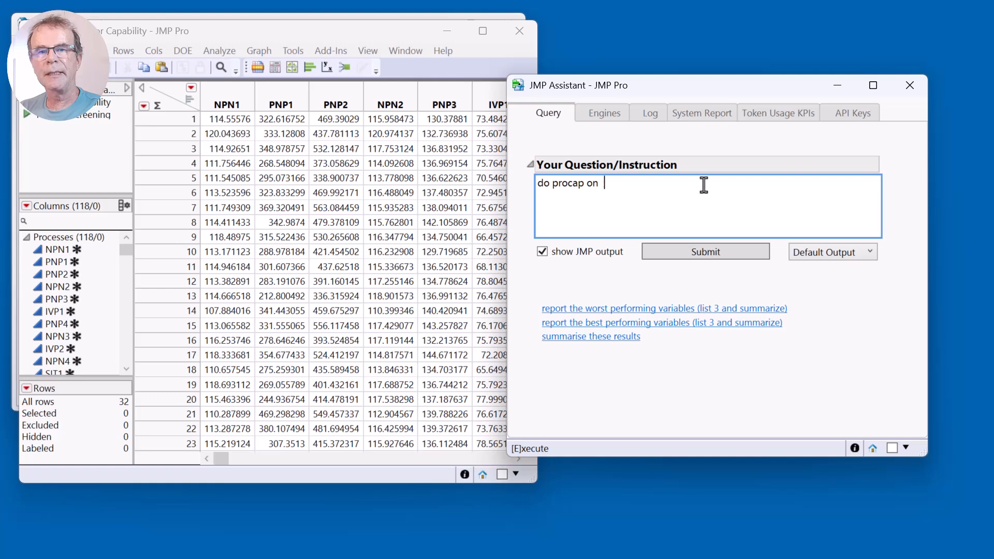
type("all the cols")
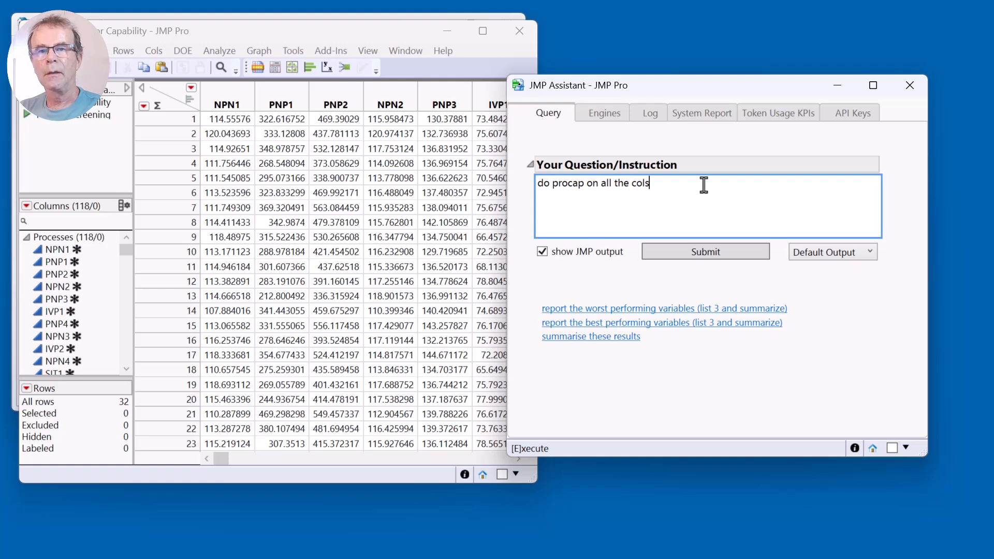
left_click(688, 255)
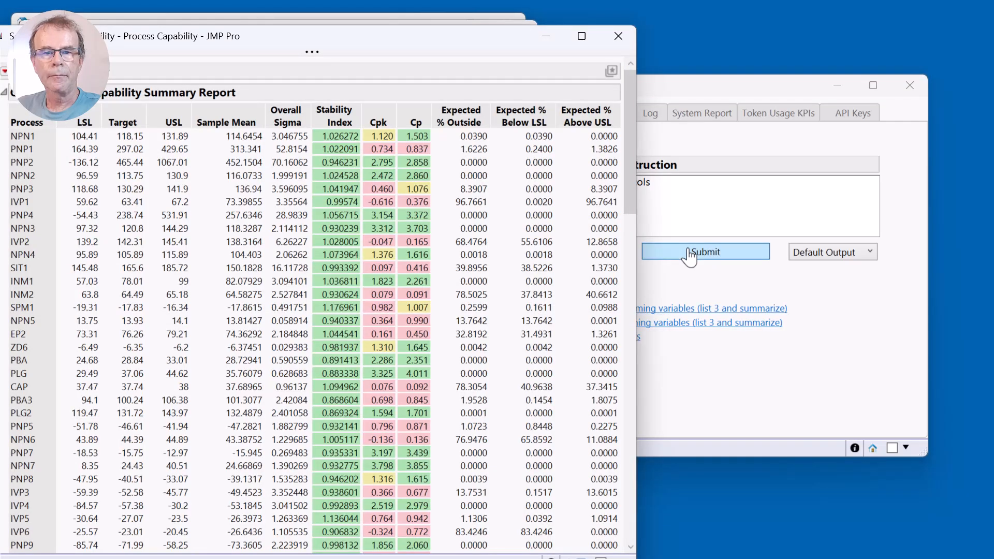
Fit the new Process Capability report window on screen and look through its summary table for all processes.
left_click_drag(428, 40, 460, 18)
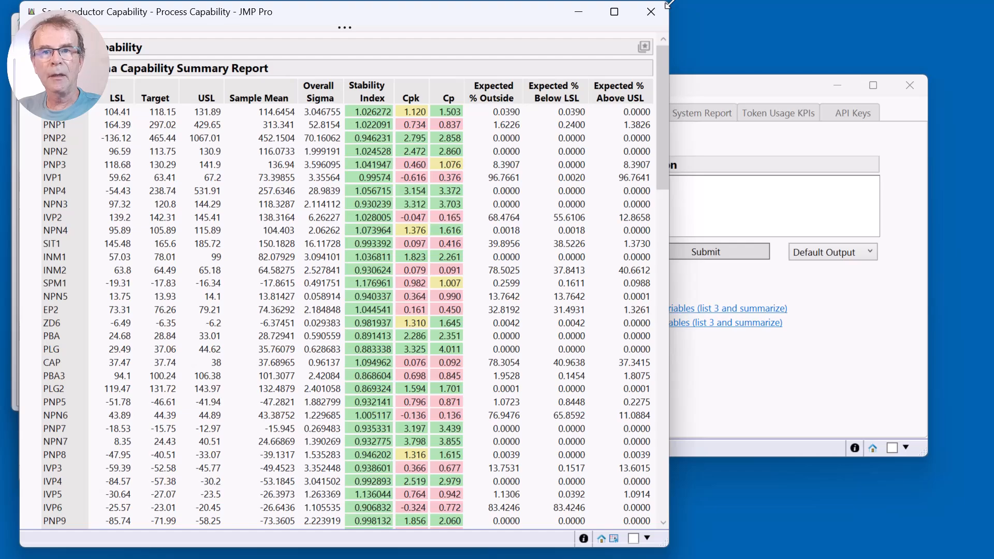
mouse_move(670, 4)
left_mouse_down()
mouse_move(672, 29)
mouse_move(665, 7)
mouse_move(676, 12)
left_mouse_up()
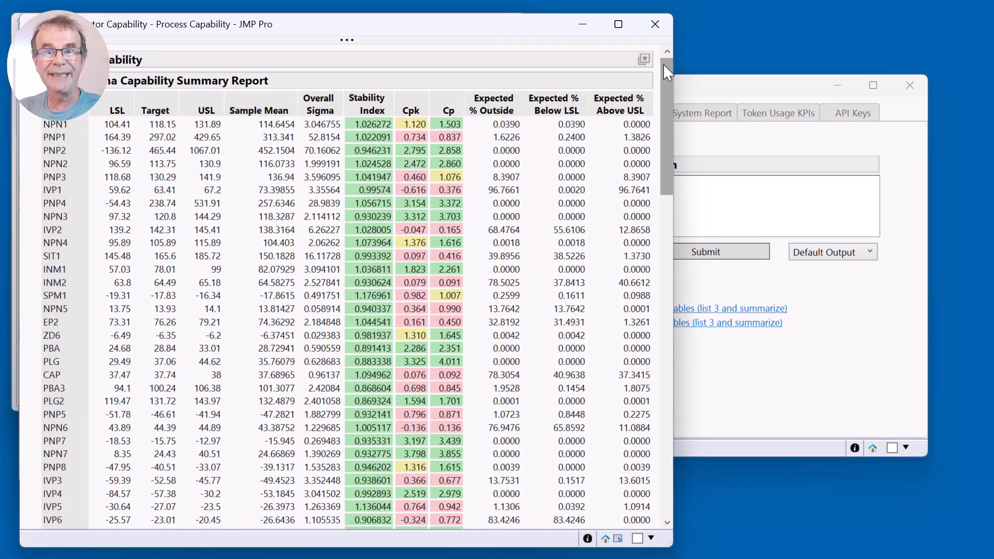
left_click_drag(668, 73, 627, 403)
left_click_drag(628, 342, 659, 43)
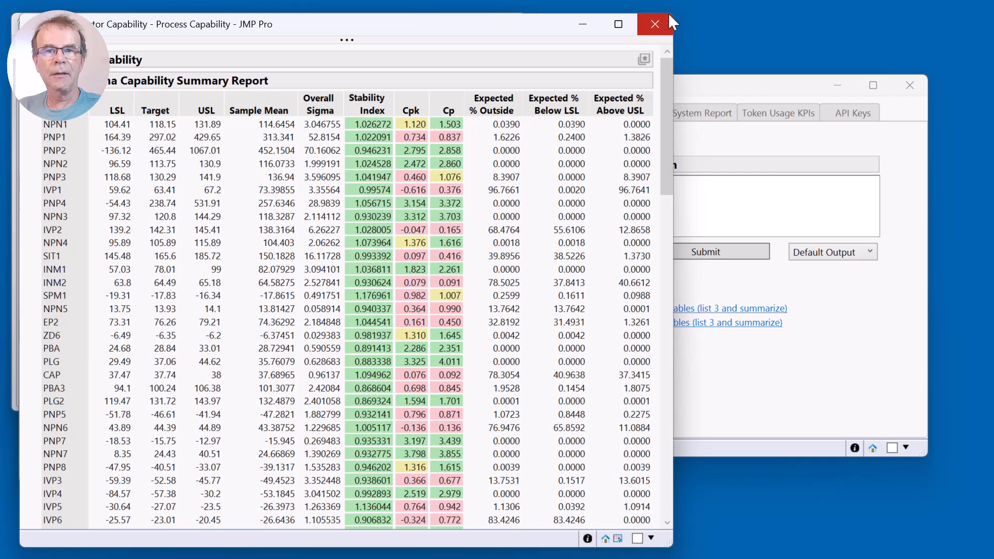
Preview the suggested prompts for reporting the worst and best performing variables in the question box without submitting them.
left_click(745, 204)
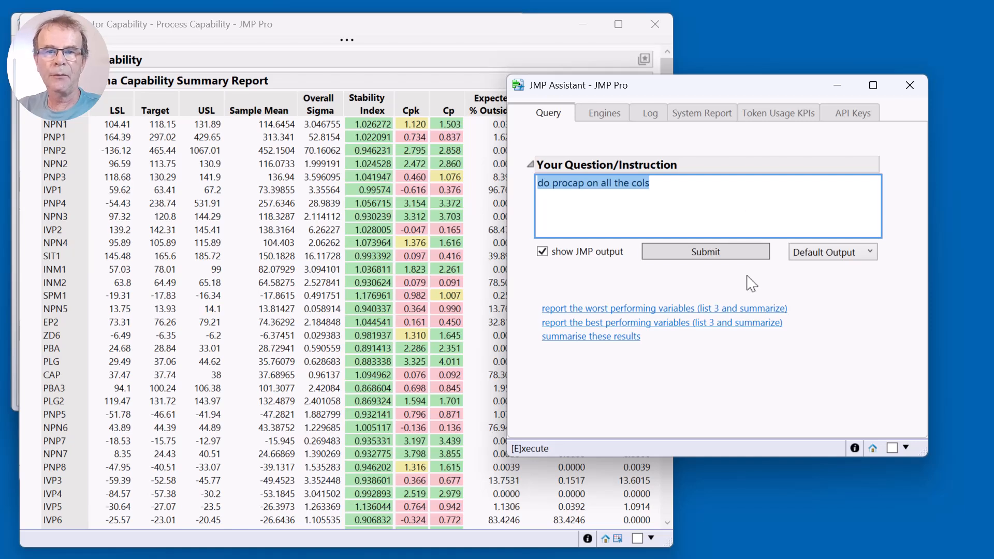
left_click(701, 309)
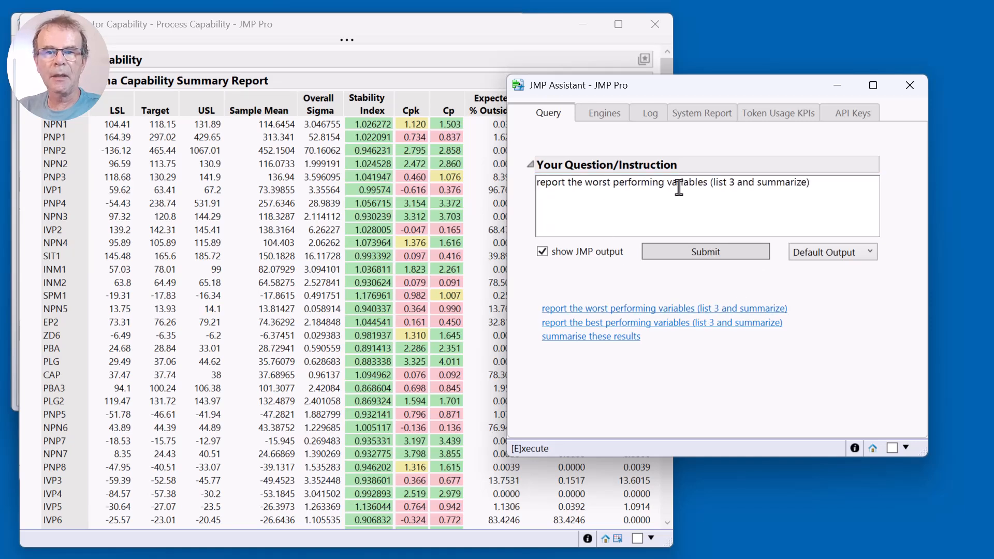
left_click(694, 326)
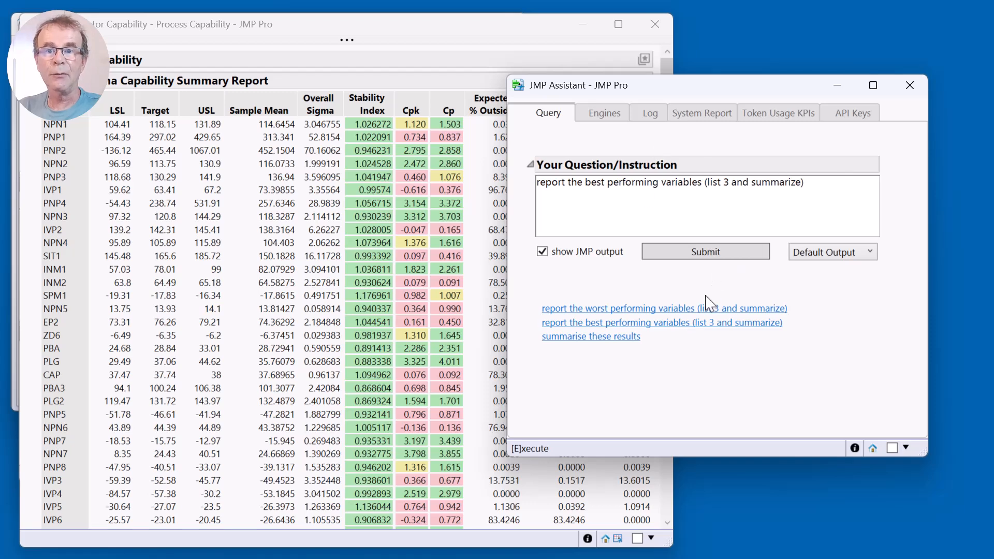
Load the suggested prompt "summarise these results" into the question box and extend it with "into 3 groups:".
left_click(616, 337)
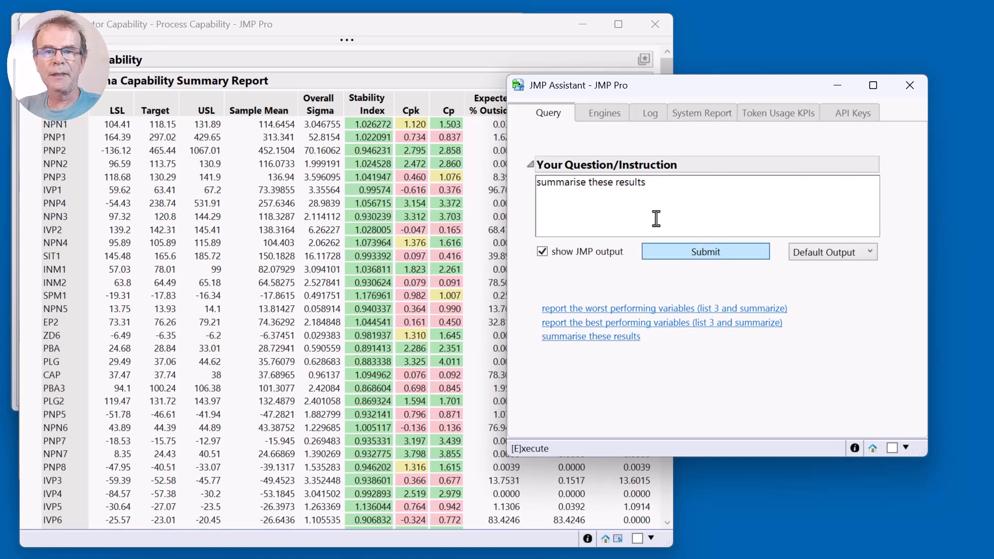
left_click(682, 187)
left_click(692, 186)
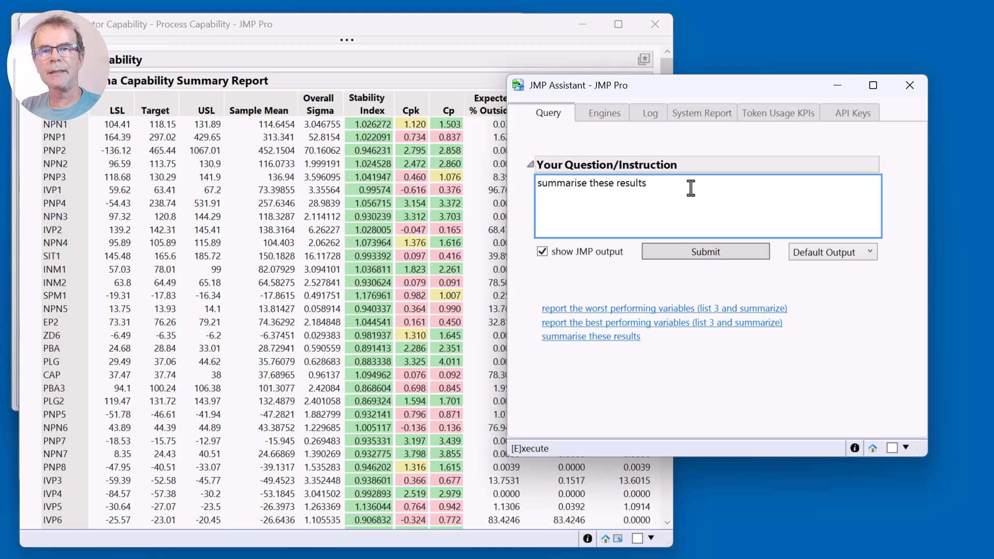
type("into 2")
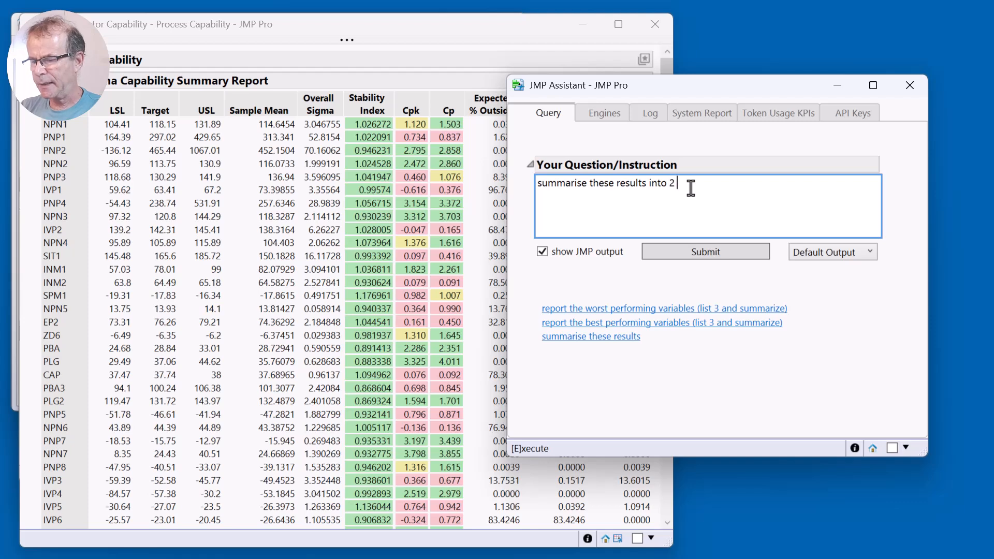
key("BackSpace")
type("3 ")
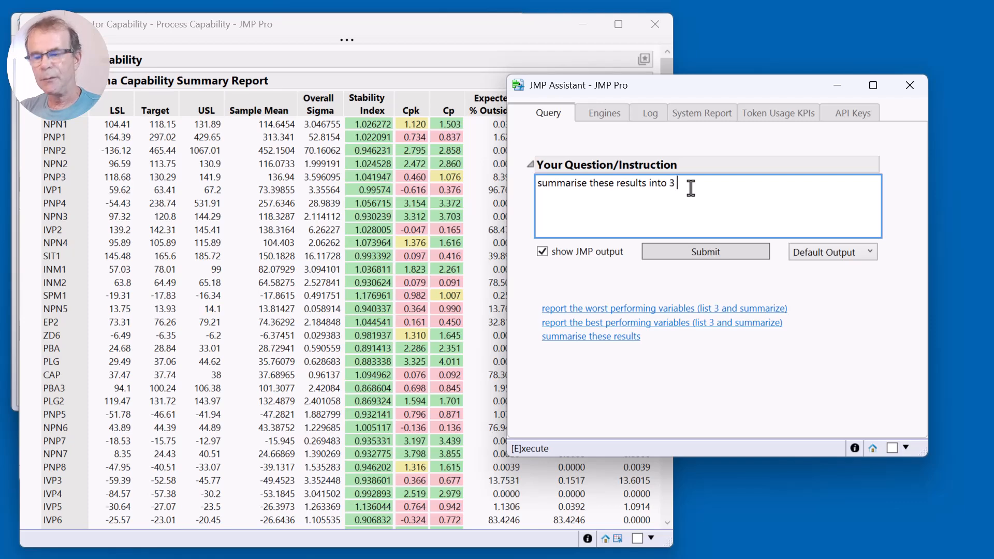
type("groups: ")
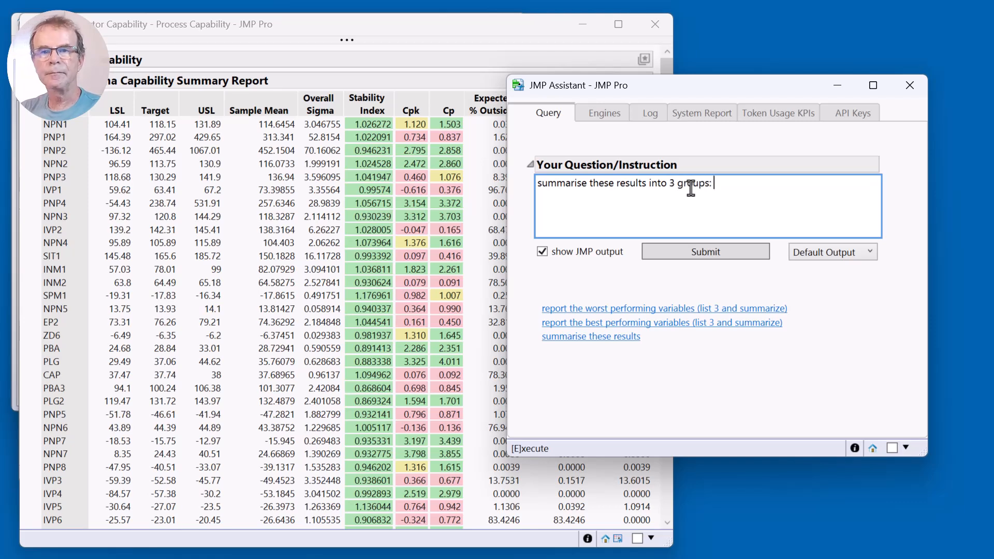
type("capabi")
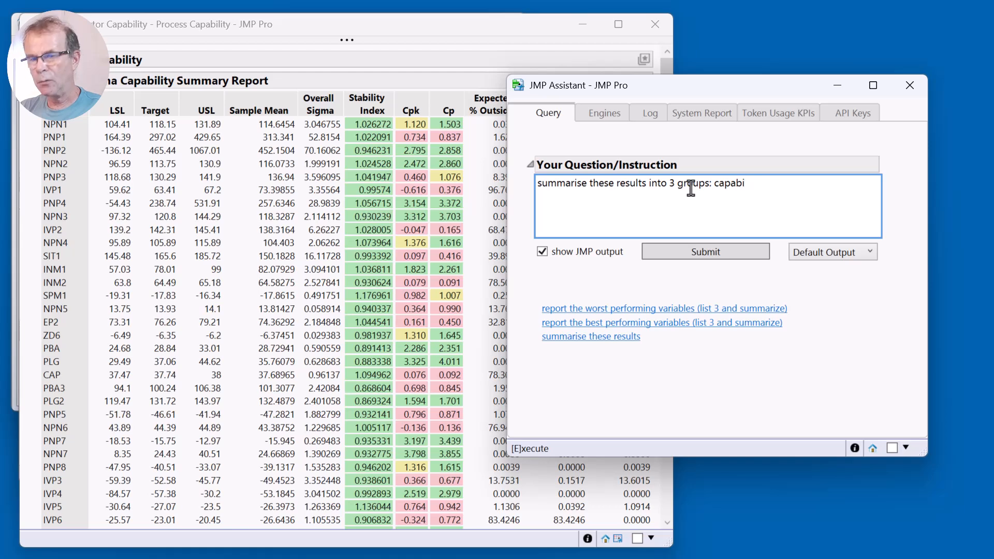
List the groups in the instruction as "capable, not capable, process shift, other".
key("BackSpace")
type("le, bno")
key("BackSpace")
key("BackSpace")
key("BackSpace")
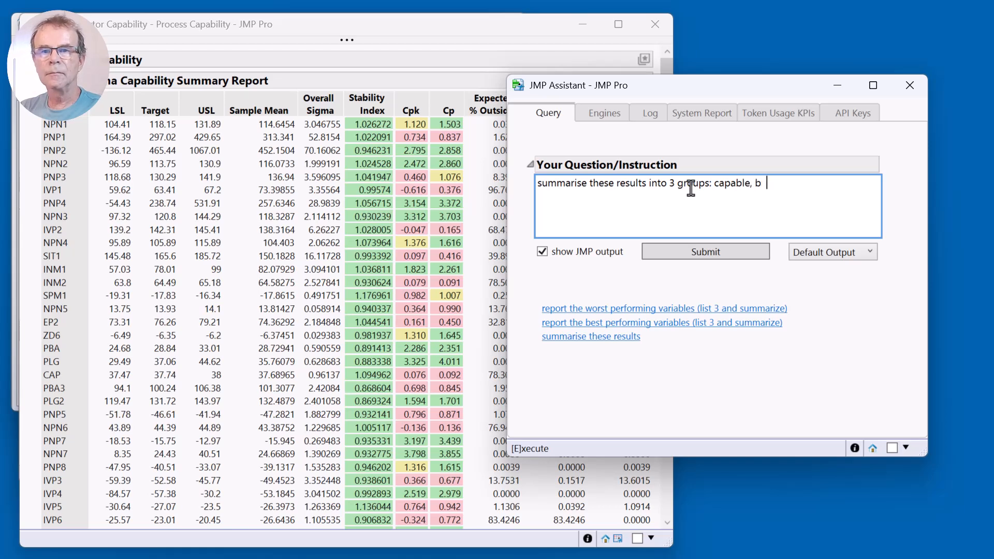
type("not cap")
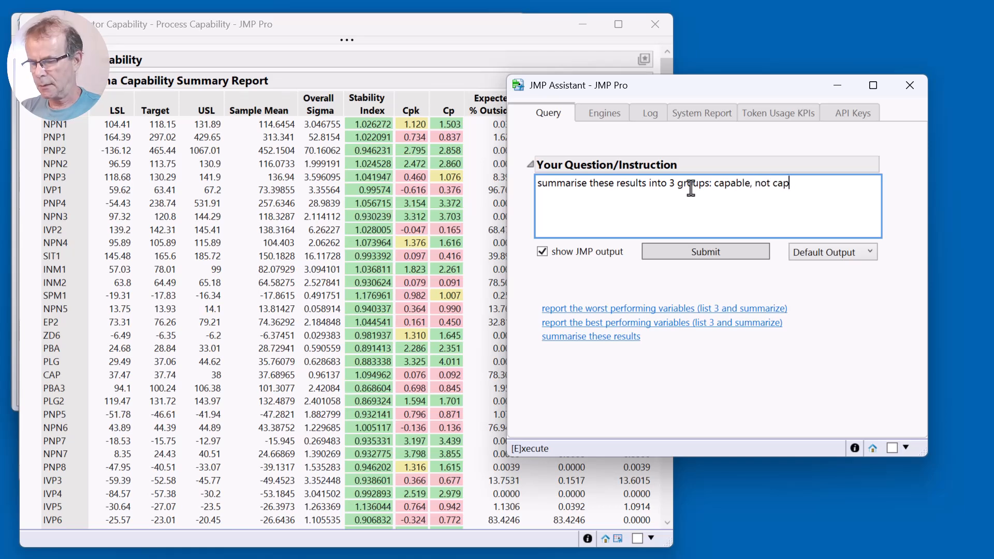
type("able, ")
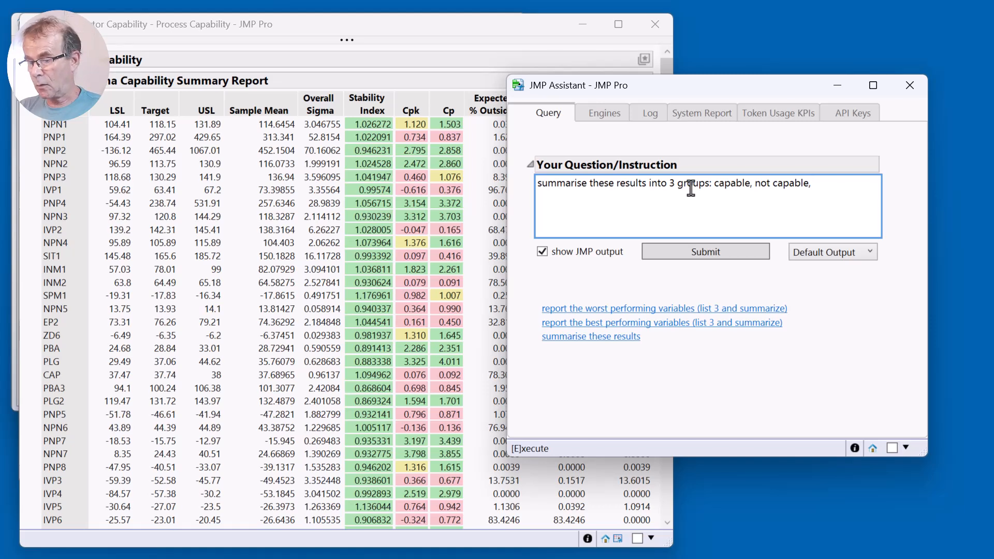
type("process ")
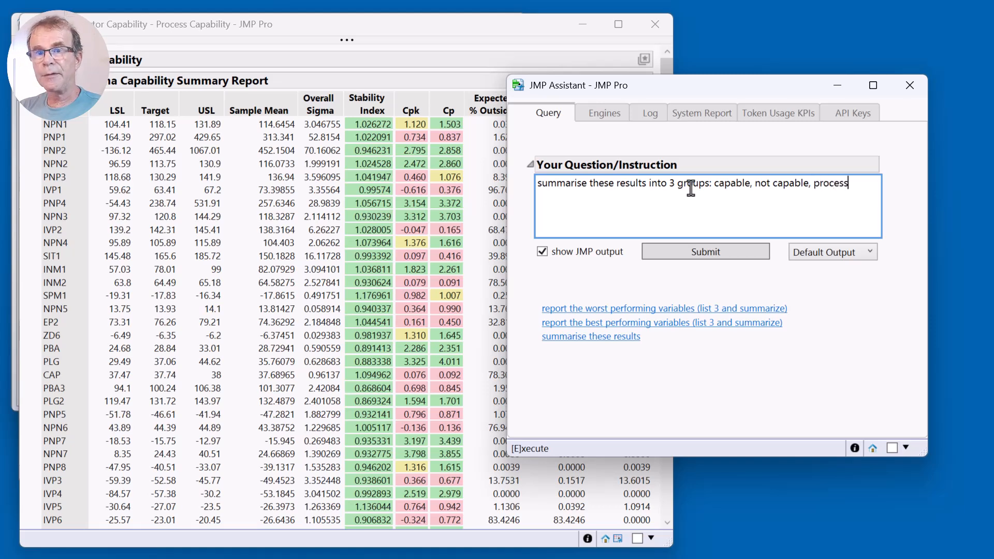
type("shifg")
key("BackSpace")
key("BackSpace")
key("BackSpace")
key("BackSpace")
key("BackSpace")
key("BackSpace")
key("BackSpace")
key("BackSpace")
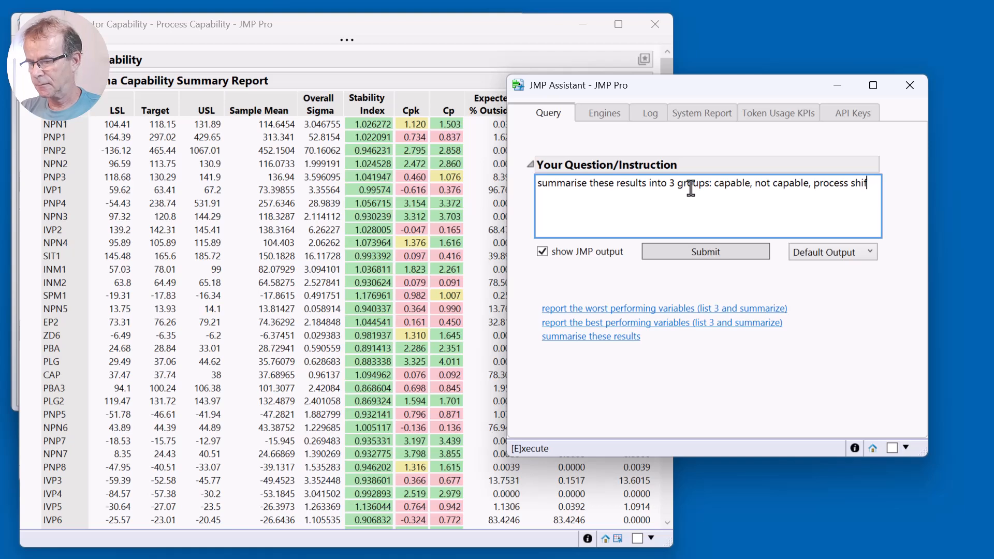
type("ss shift, ")
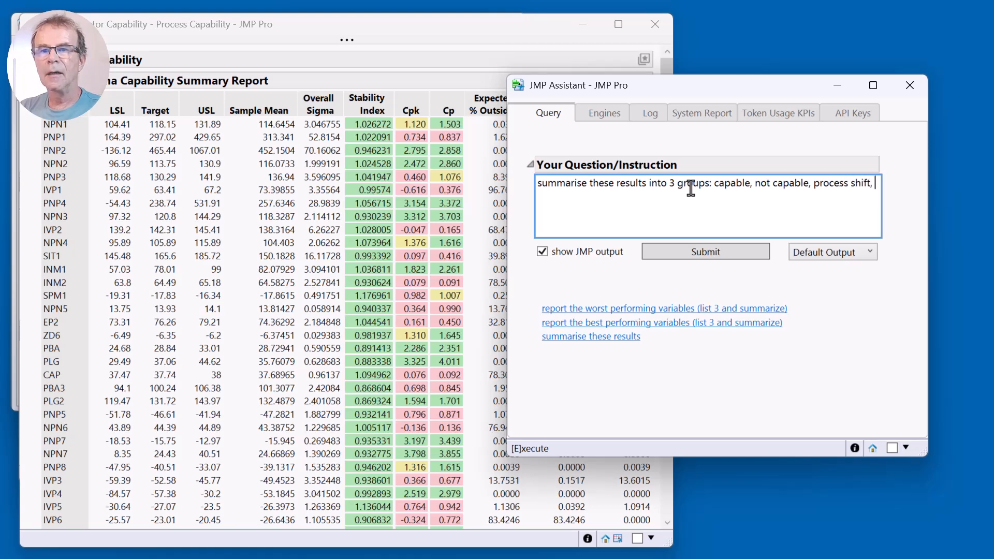
type("other")
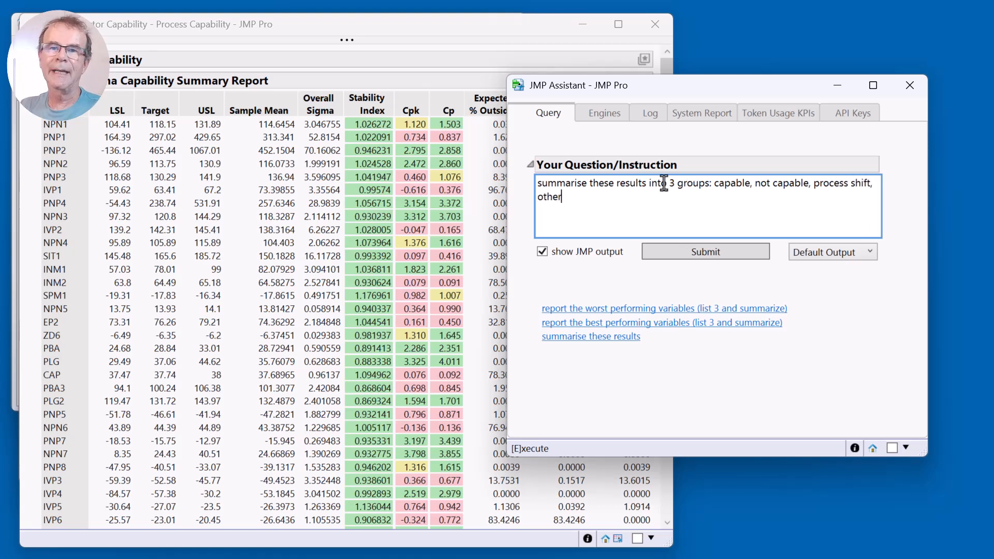
Change the number of groups in the instruction to 4 and add "(if required)." after "other".
double_click(673, 184)
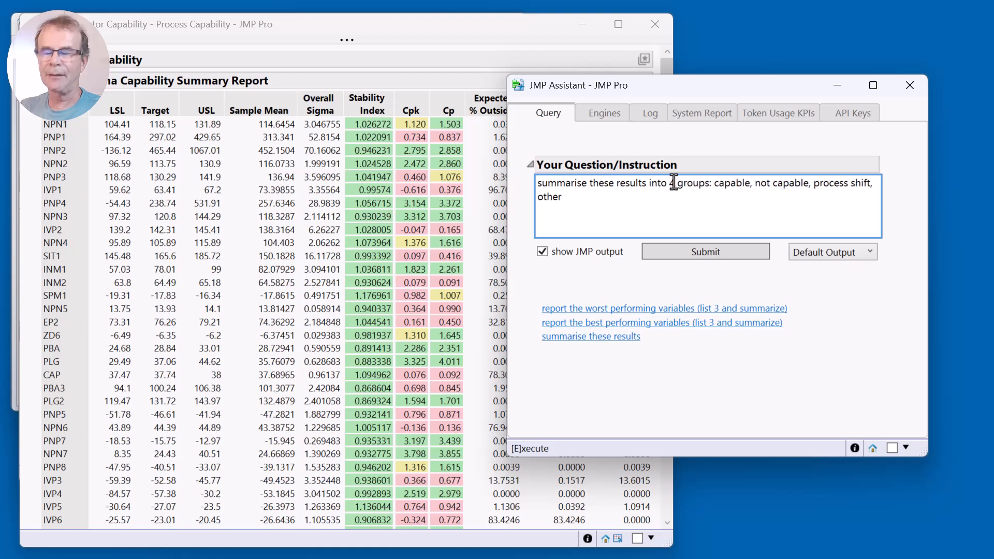
type("4")
left_click(643, 202)
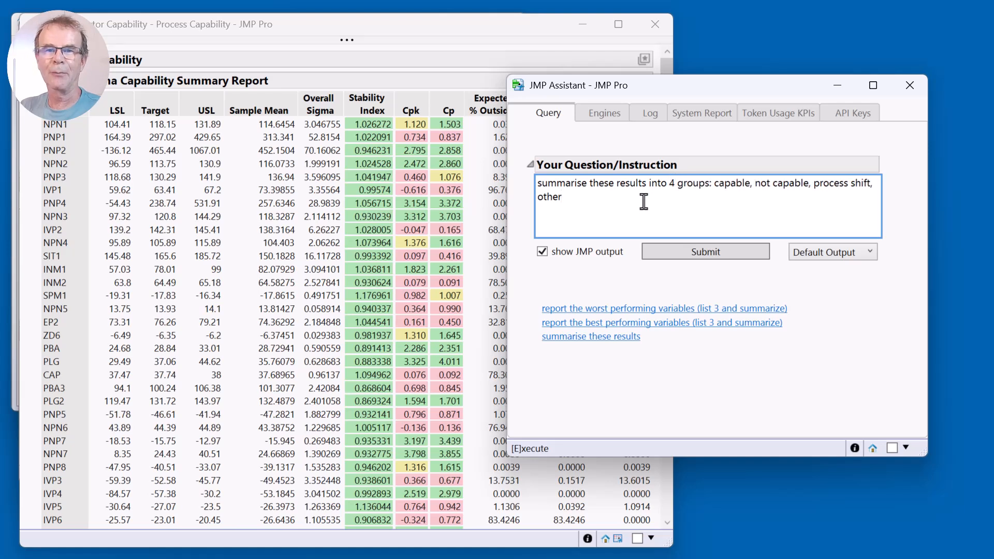
type("(i")
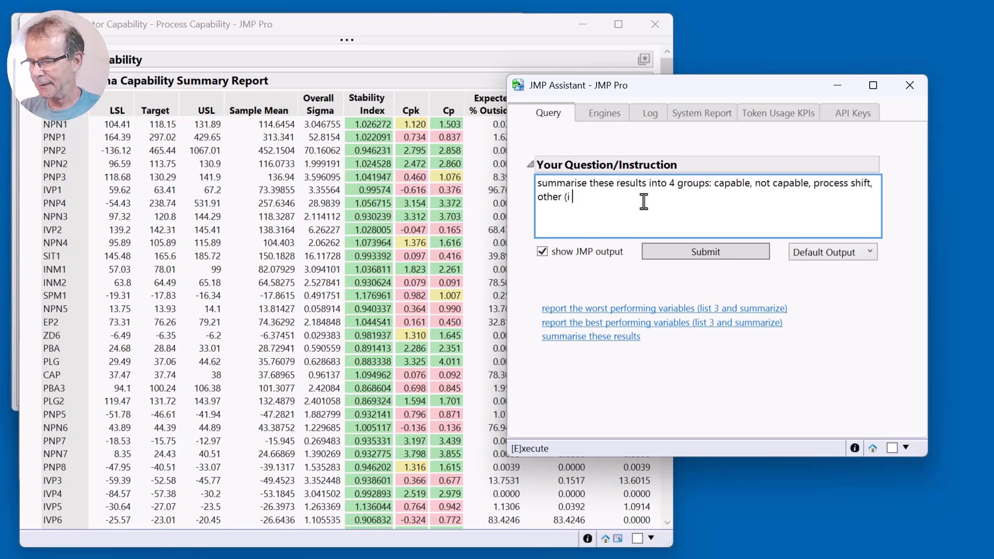
type("f requiored)")
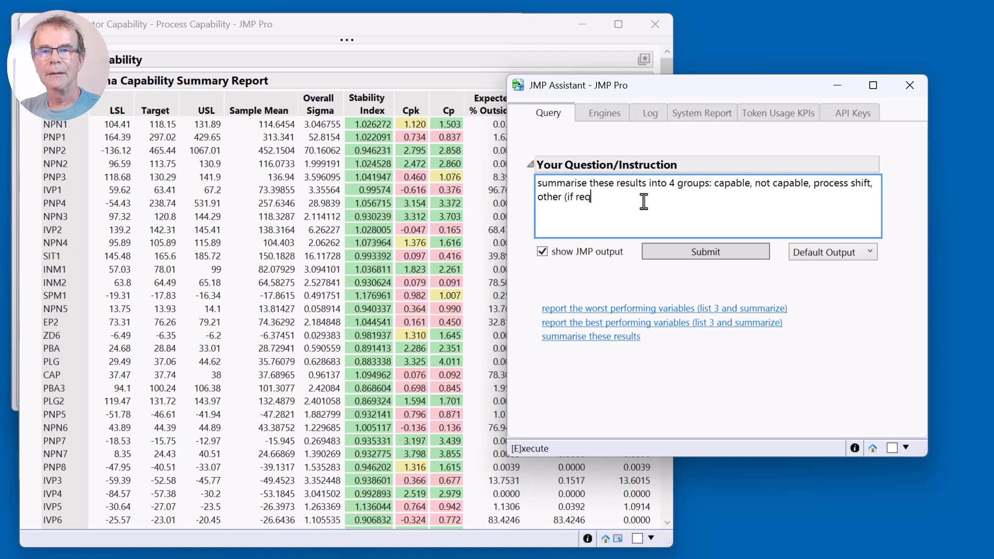
key("BackSpace")
key("BackSpace")
key("BackSpace")
key("BackSpace")
key("BackSpace")
type("re")
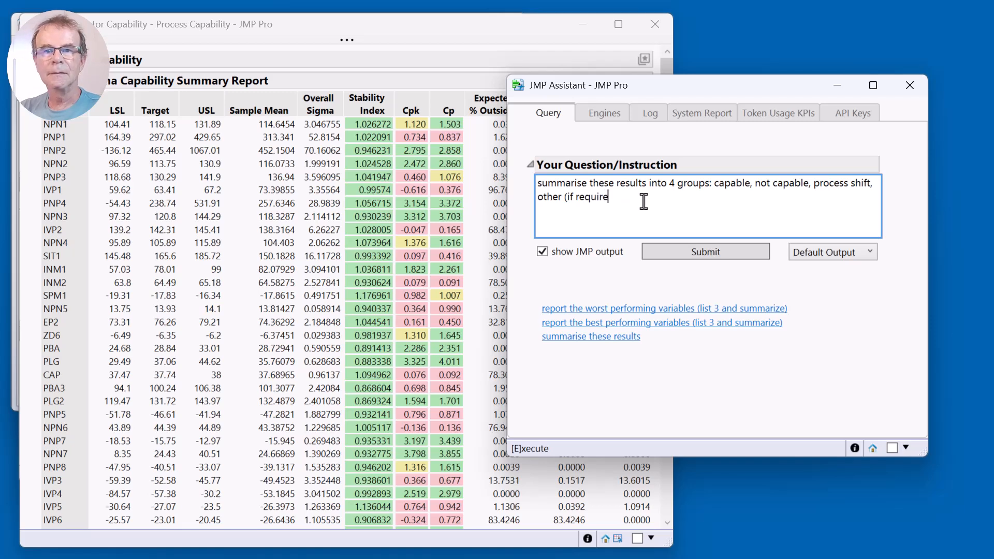
type("d).")
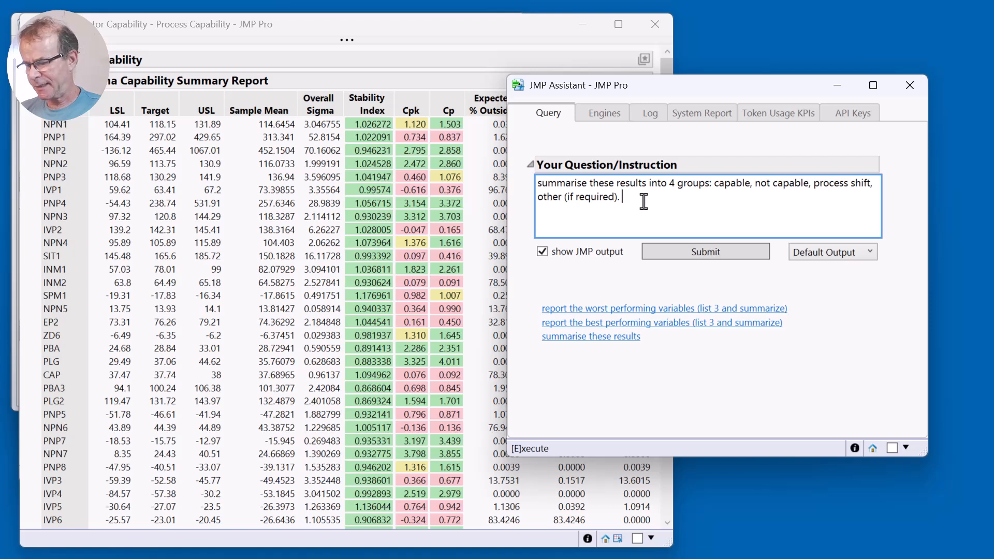
Add the sentence "use target value of 1 and 1.5 for Cpk and Cp respectively." to the instruction.
type("use targetr")
key("BackSpace")
type("value of ")
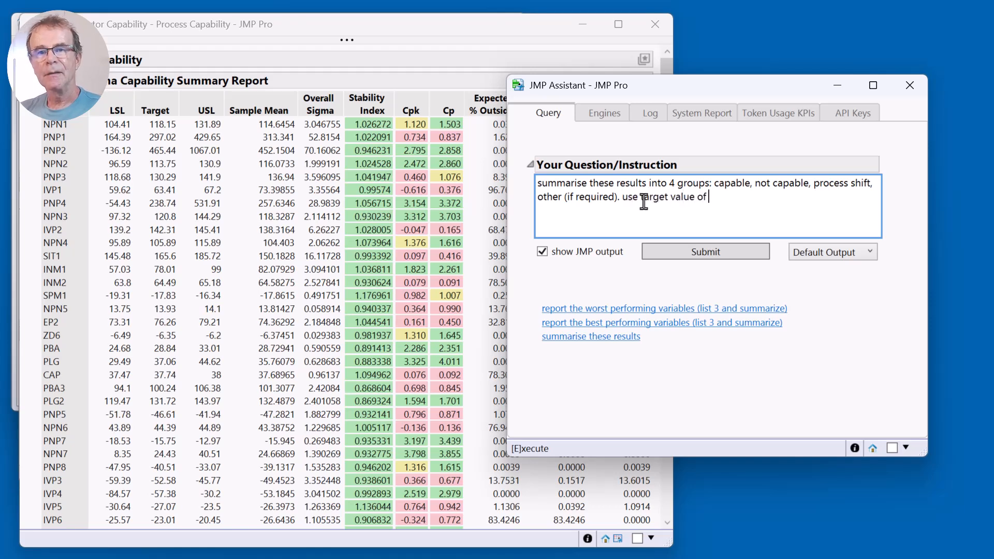
type("1")
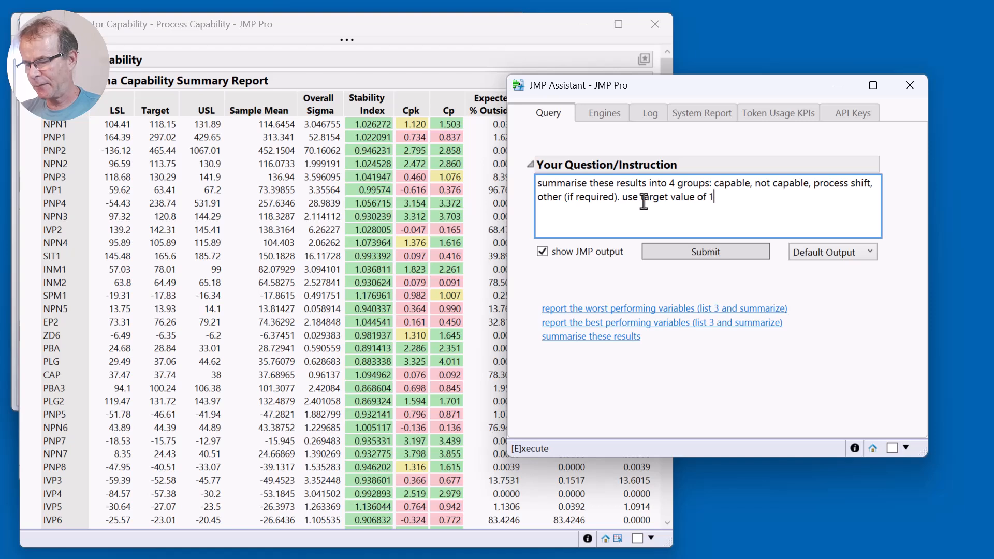
type(" and 1.5 for")
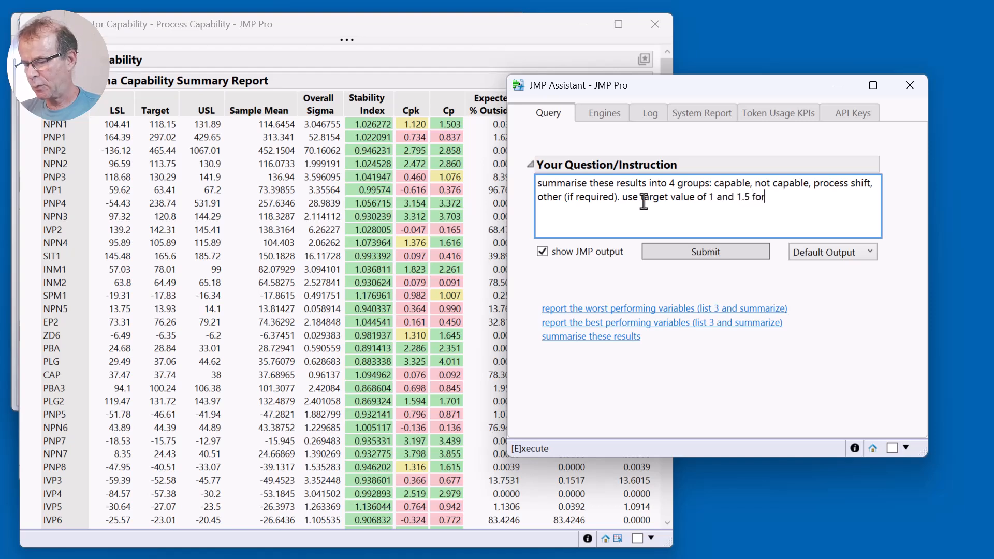
type(" Cpk and Cp respe")
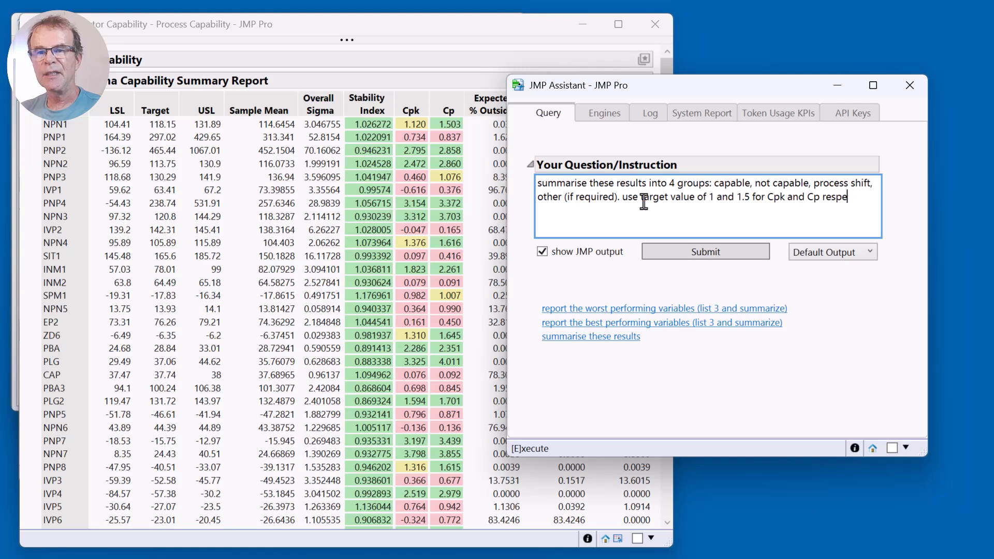
type("ctively")
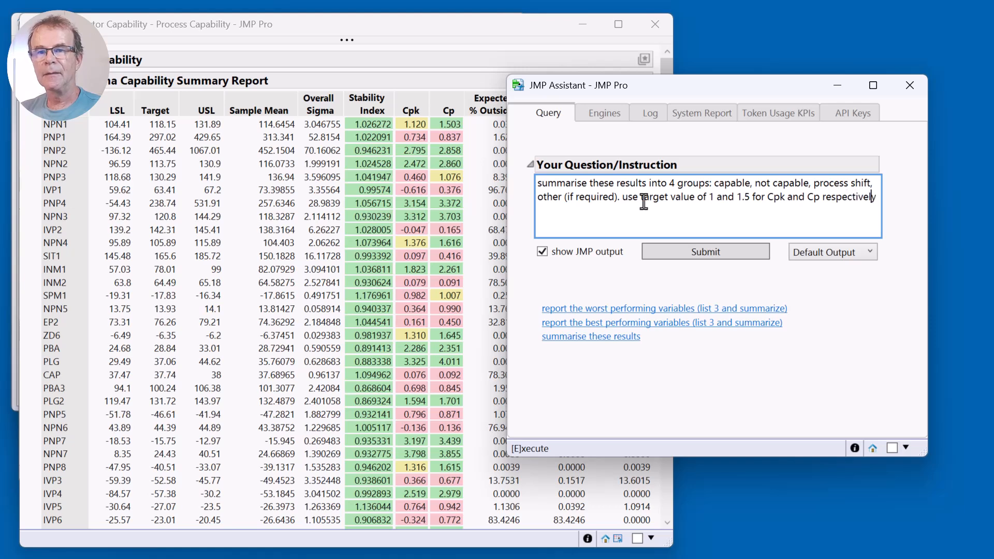
type(".")
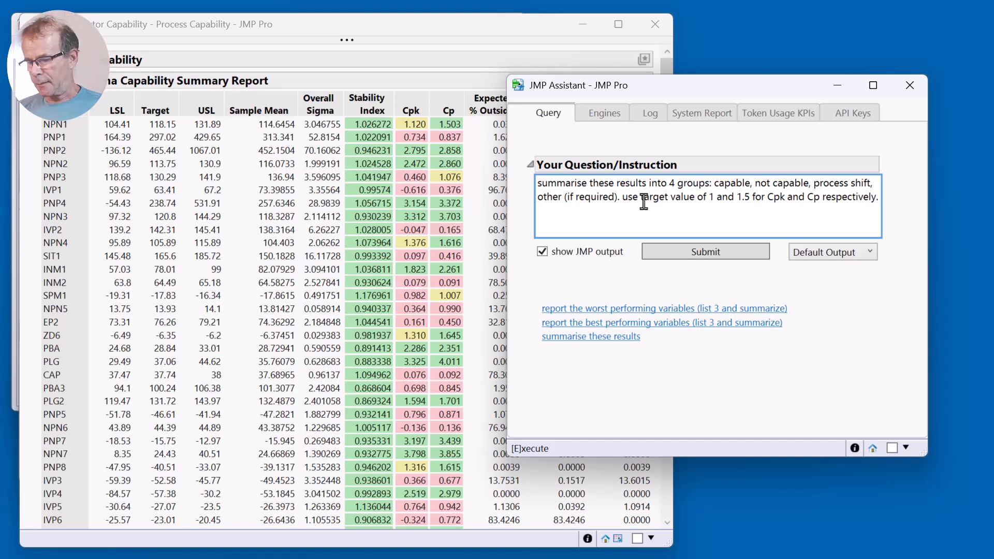
Begin a further request in the instruction with "Provide a brief description of each group".
type("Provide a ")
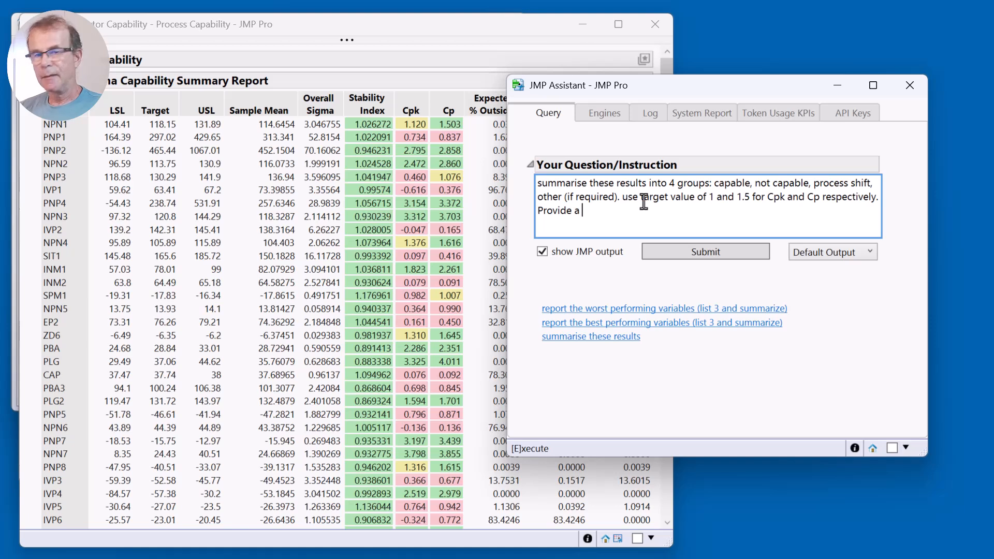
type("brief s")
key("ctrl+BackSpace")
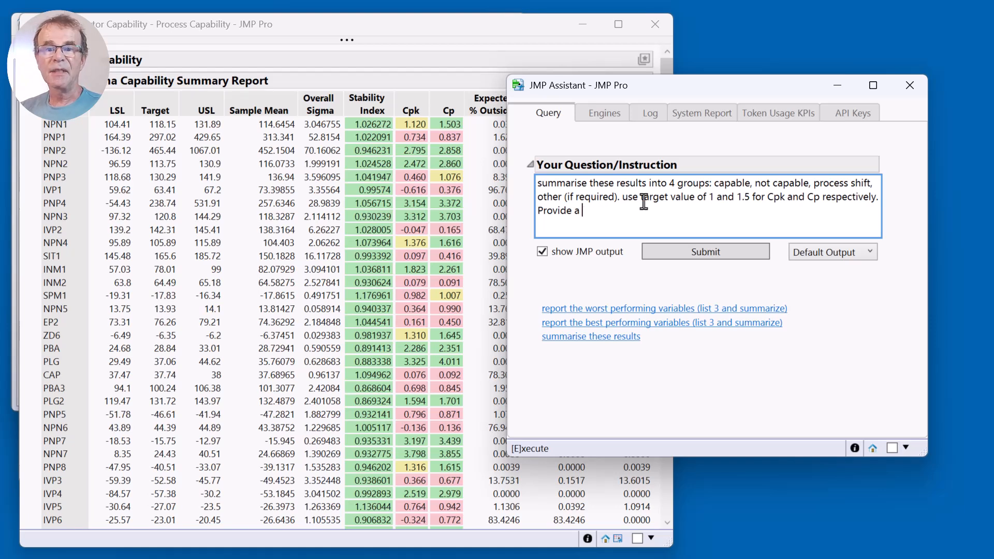
type("brief description ")
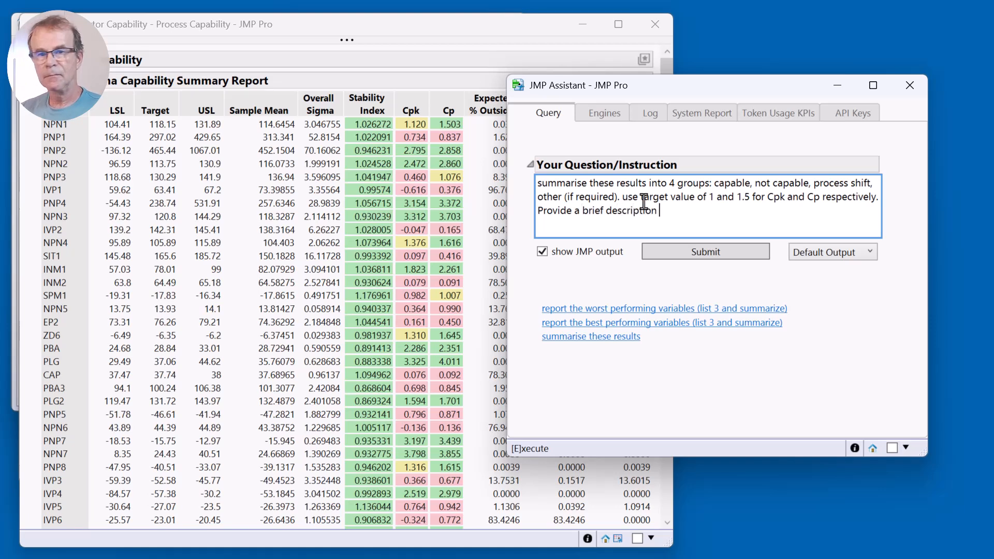
type("of th")
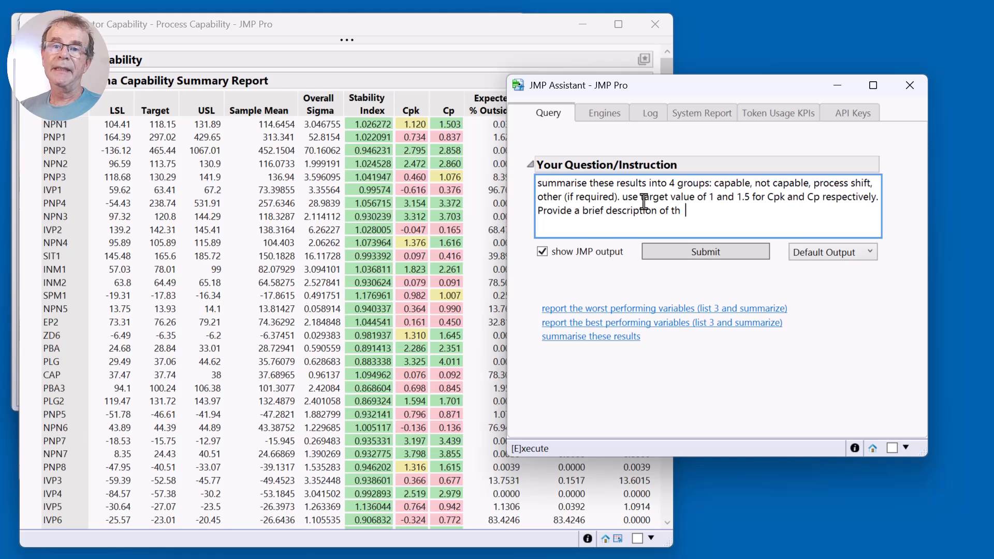
key("BackSpace")
key("BackSpace")
key("BackSpace")
type("each gr")
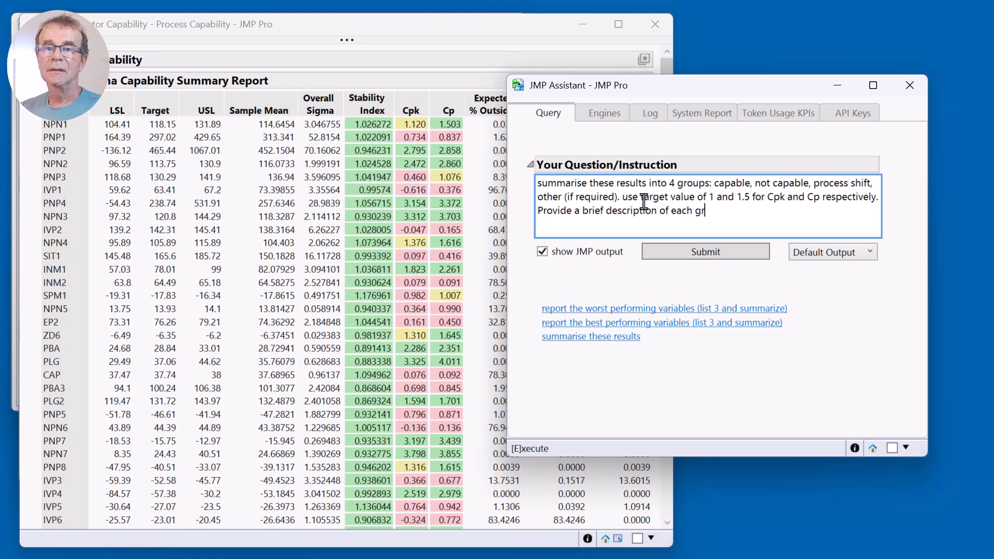
type("oup ")
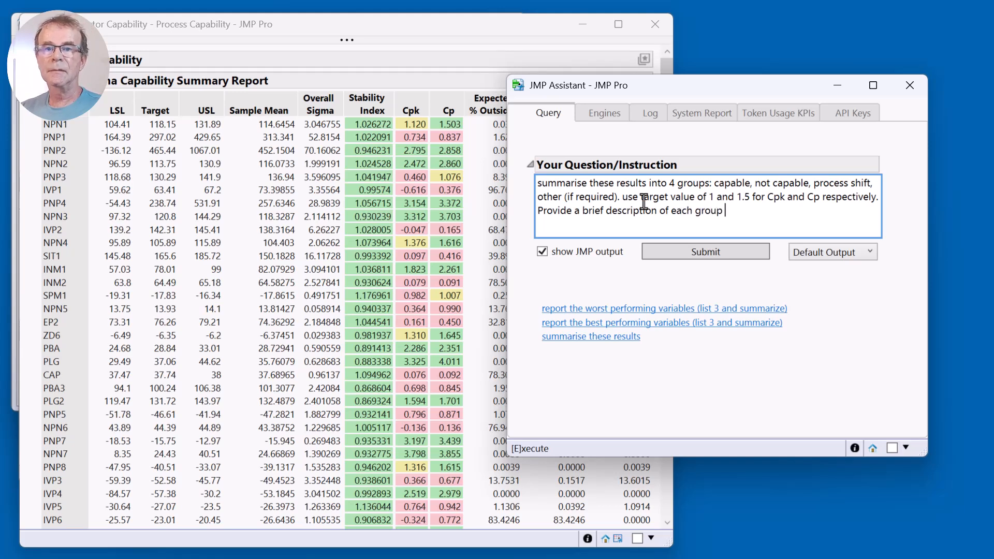
type("abnd")
Extend the group description request in the instruction with "and give a representative".
key("BackSpace")
key("BackSpace")
key("BackSpace")
key("BackSpace")
type("d")
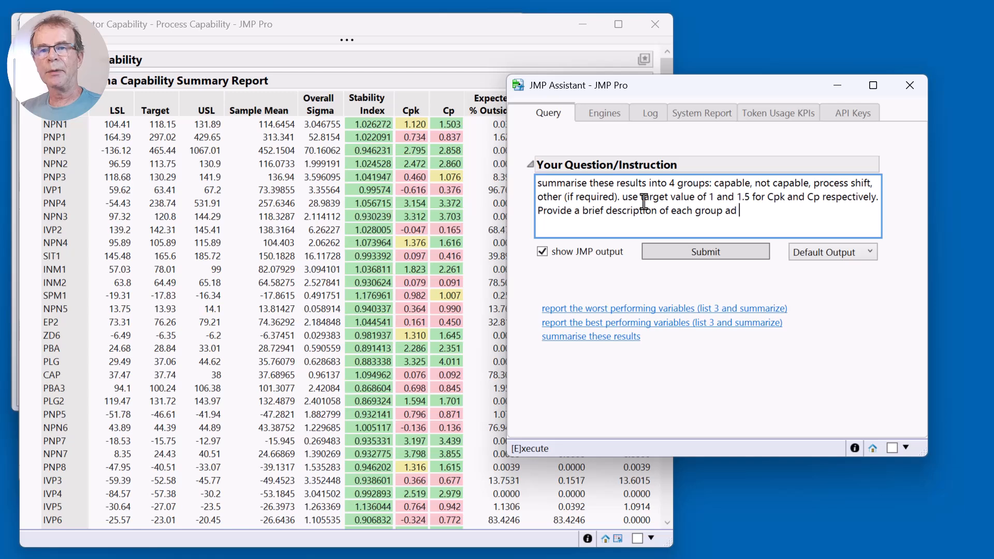
key("BackSpace")
key("BackSpace")
type("n ter")
key("BackSpace")
key("BackSpace")
key("BackSpace")
key("BackSpace")
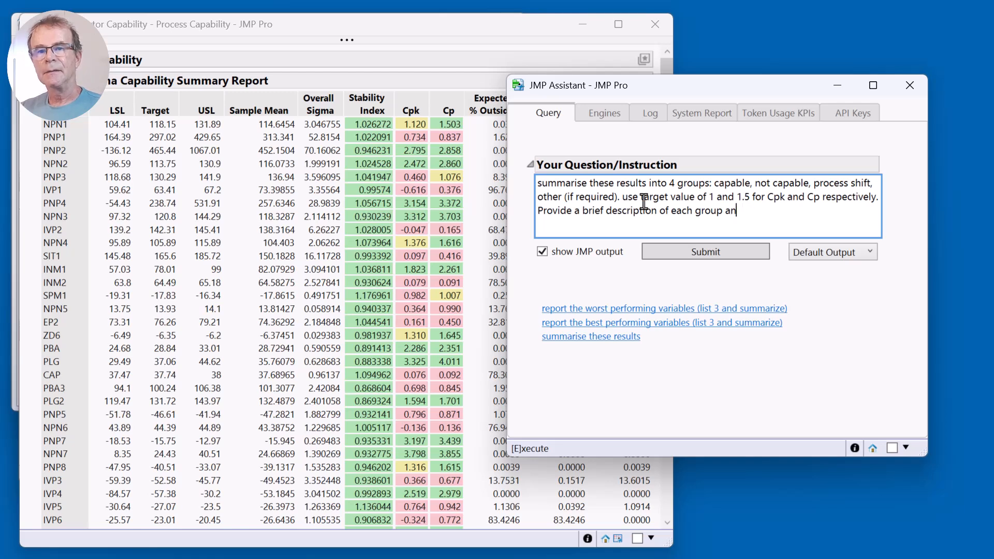
type("d give a ")
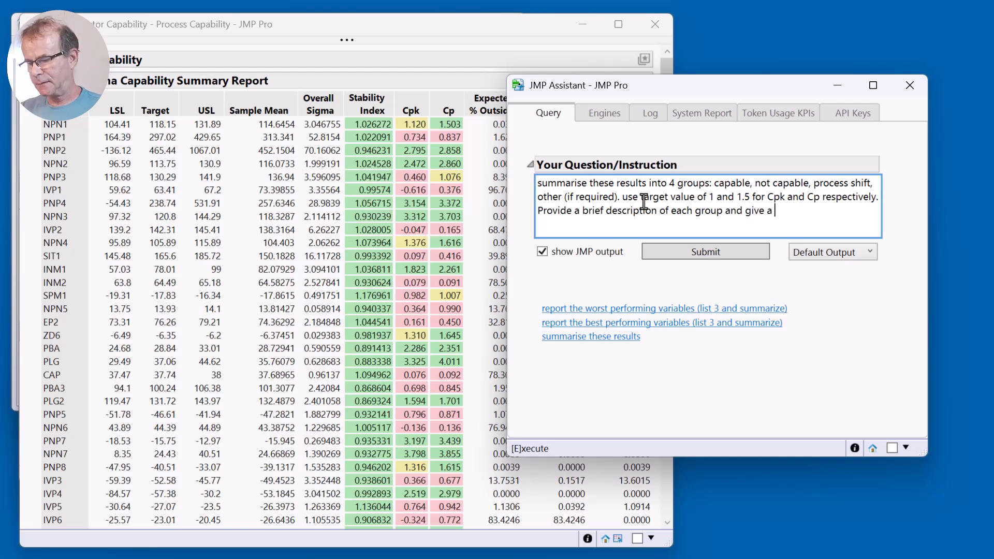
type("represent")
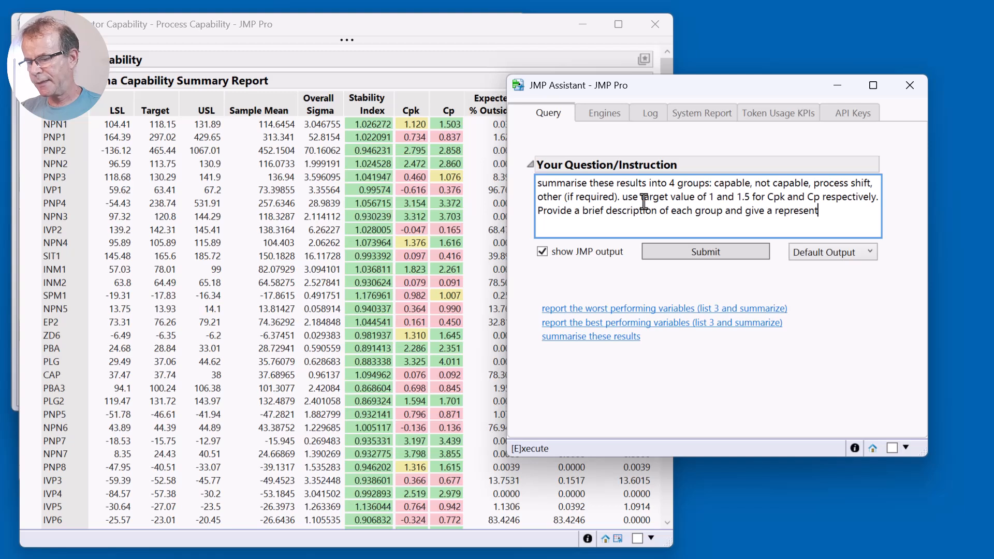
type("ative ")
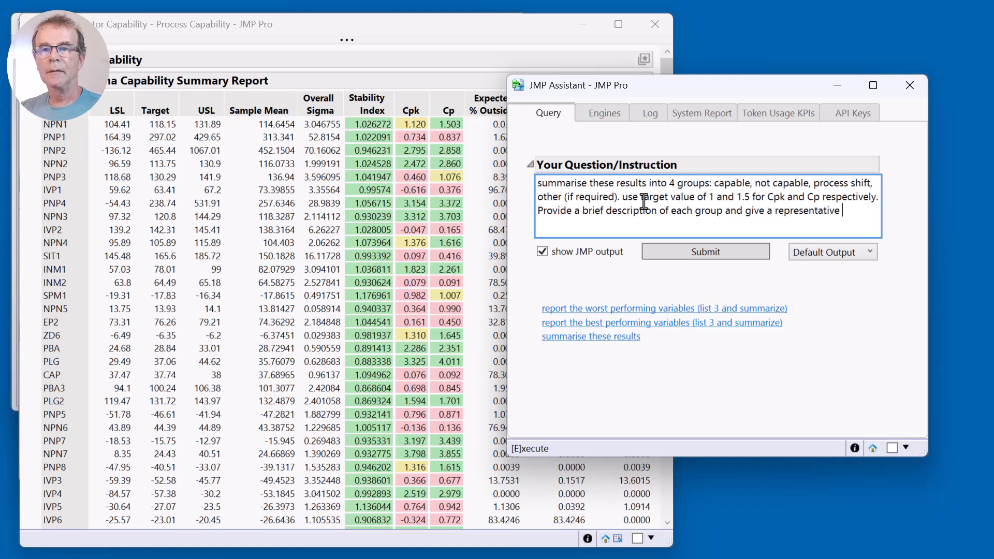
type("proces sv")
Complete the representative request in the instruction with "process variable for each,".
key("BackSpace")
type("processvar")
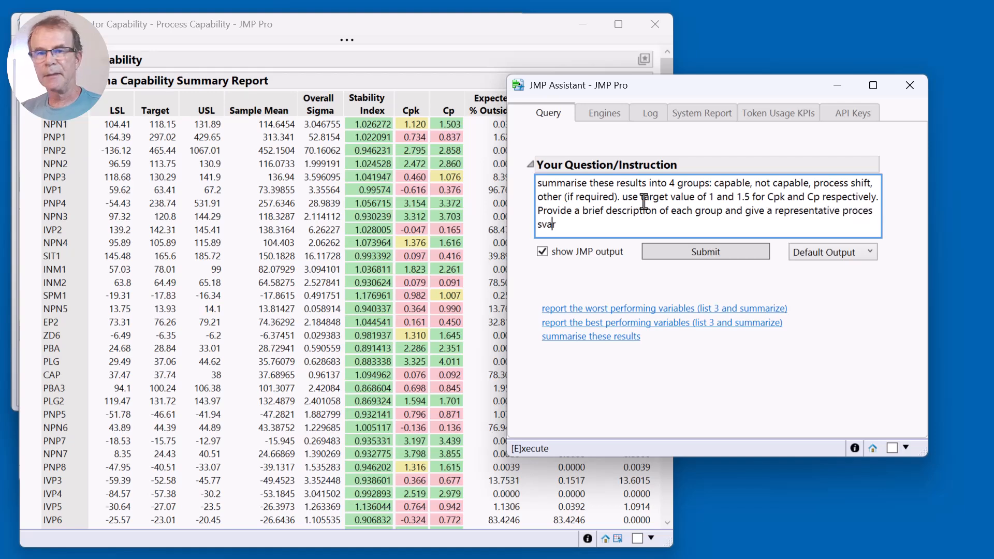
key("BackSpace")
key("BackSpace")
key("BackSpace")
key("BackSpace")
type("s")
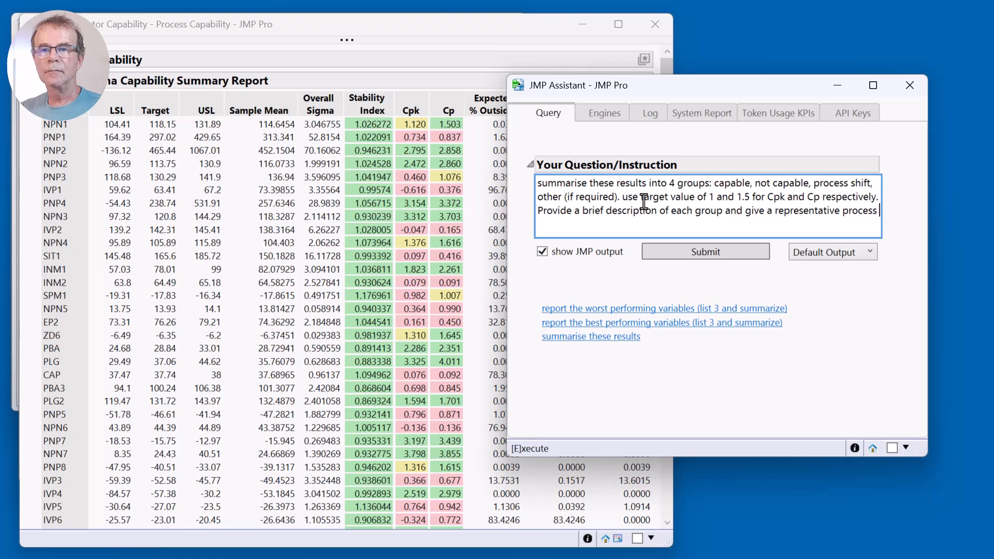
type(" variable for each")
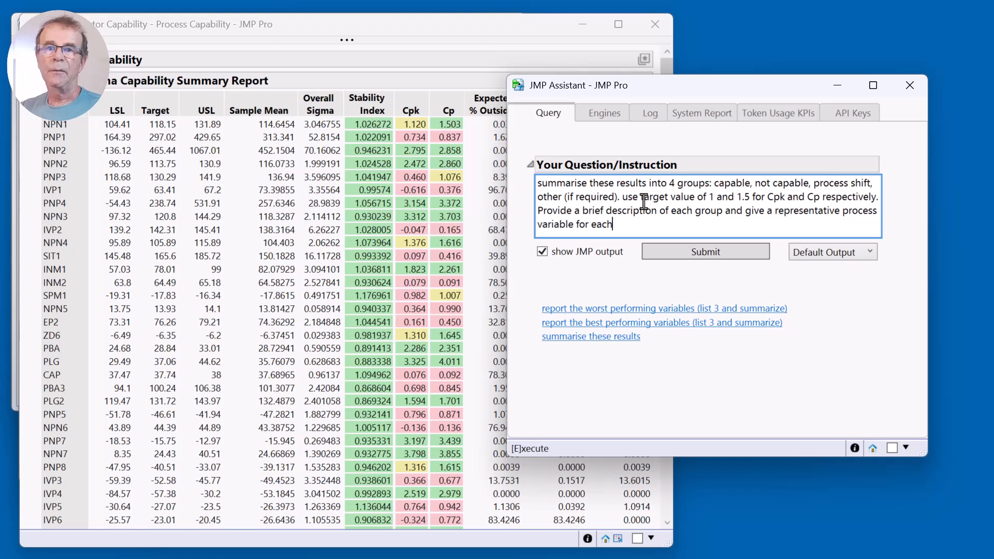
type(",. Alks")
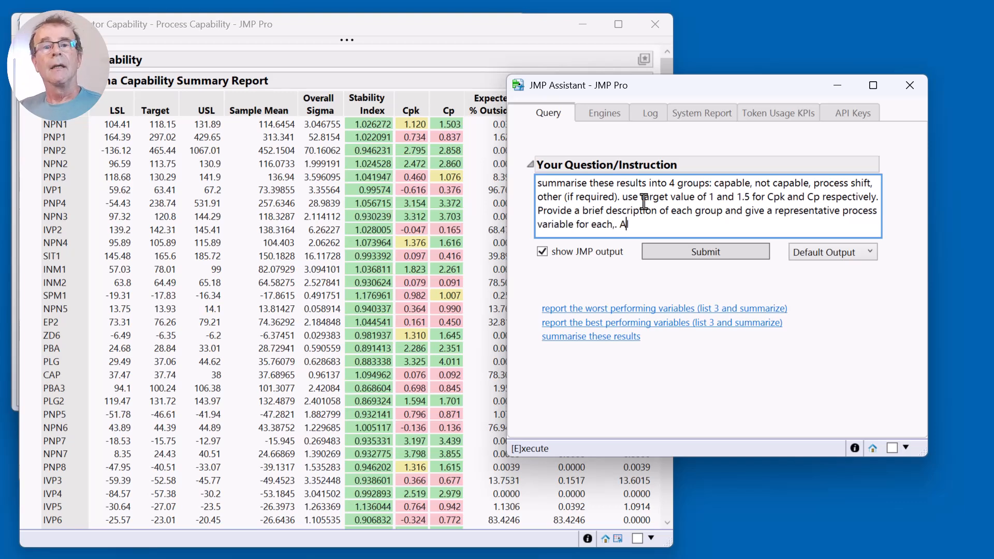
Add the request ". Also provide a variable count for each group" to the end of the instruction.
key("BackSpace")
key("BackSpace")
type("so")
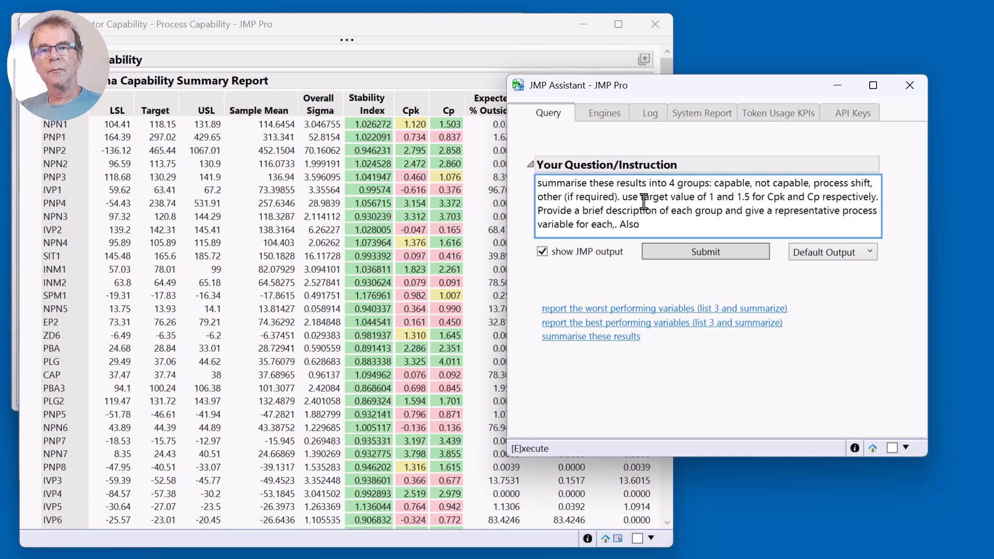
type(" provide a v")
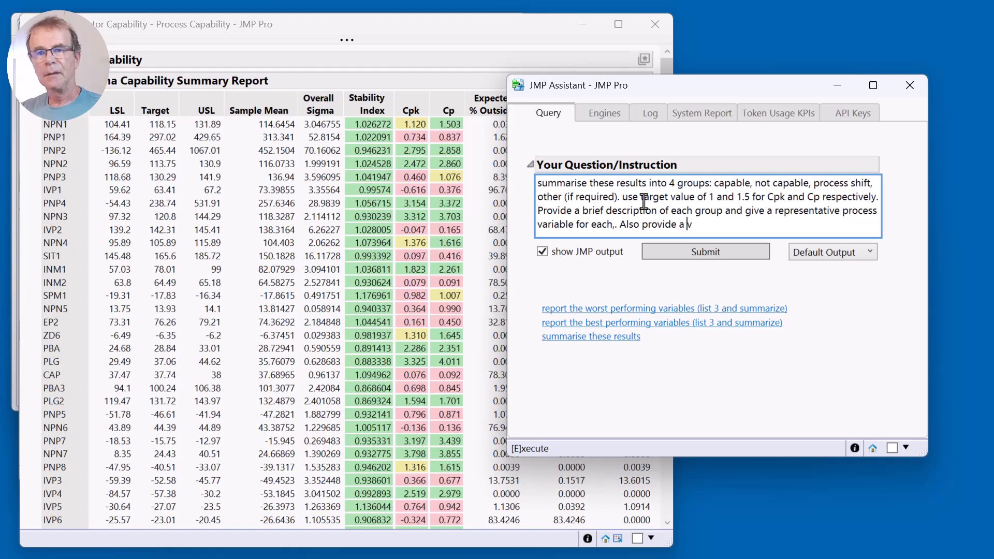
type("ariable count fo")
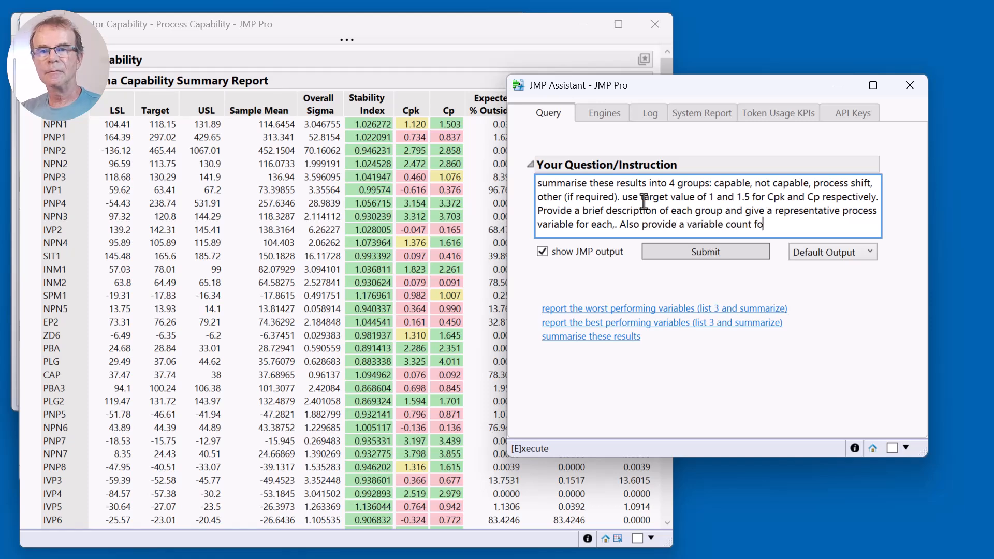
type("r each ")
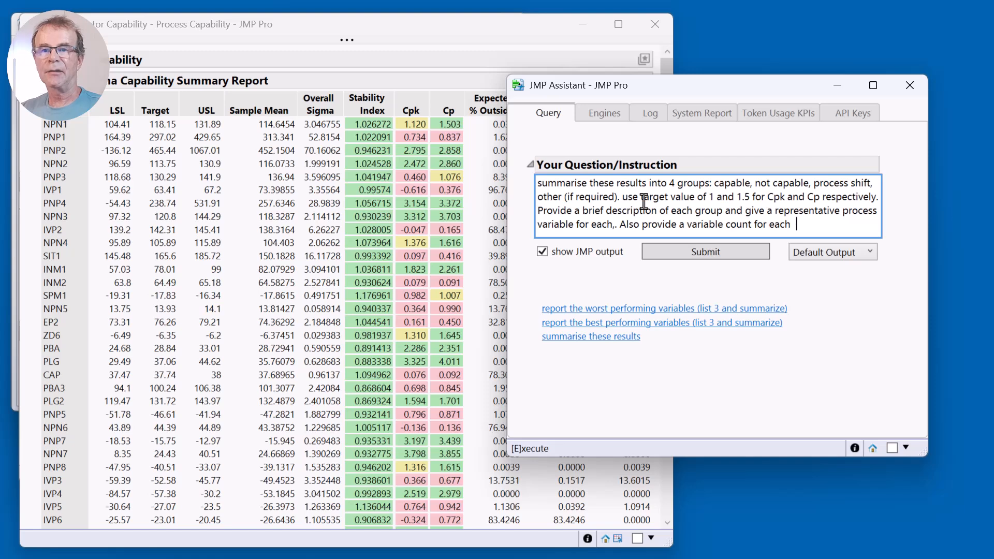
type("group")
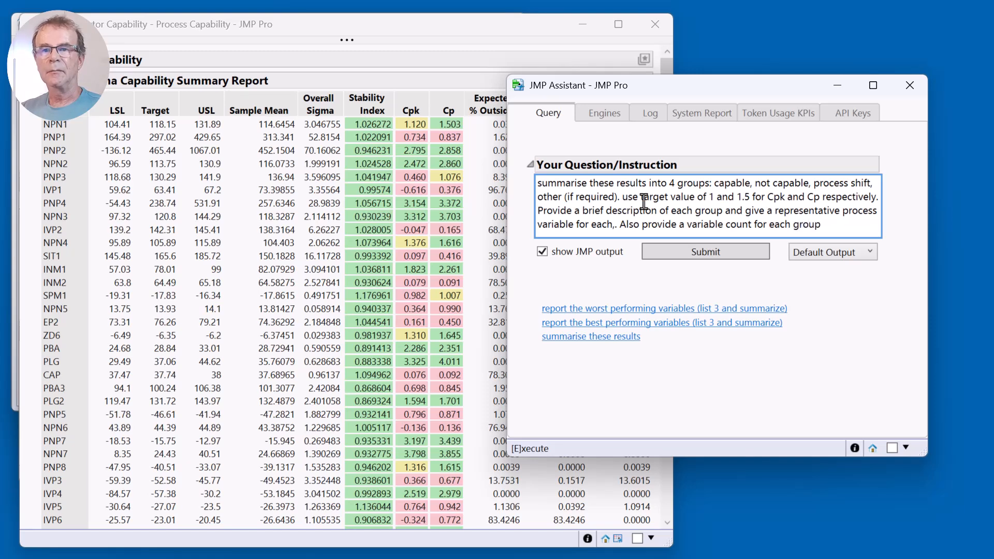
type(" (but don;'")
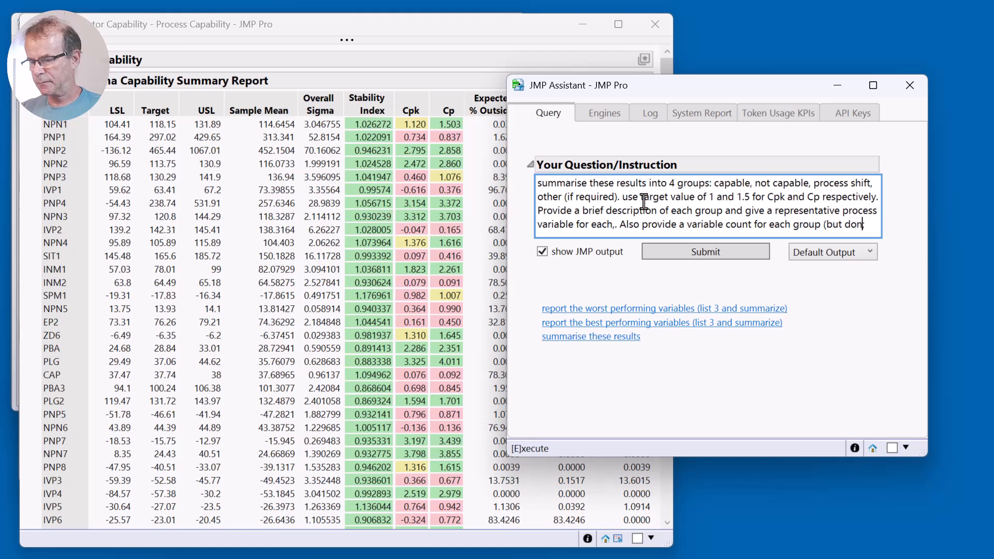
Qualify the variable count request with the parenthetical "(but don't list all the variables).".
key("BackSpace")
key("BackSpace")
type("'t")
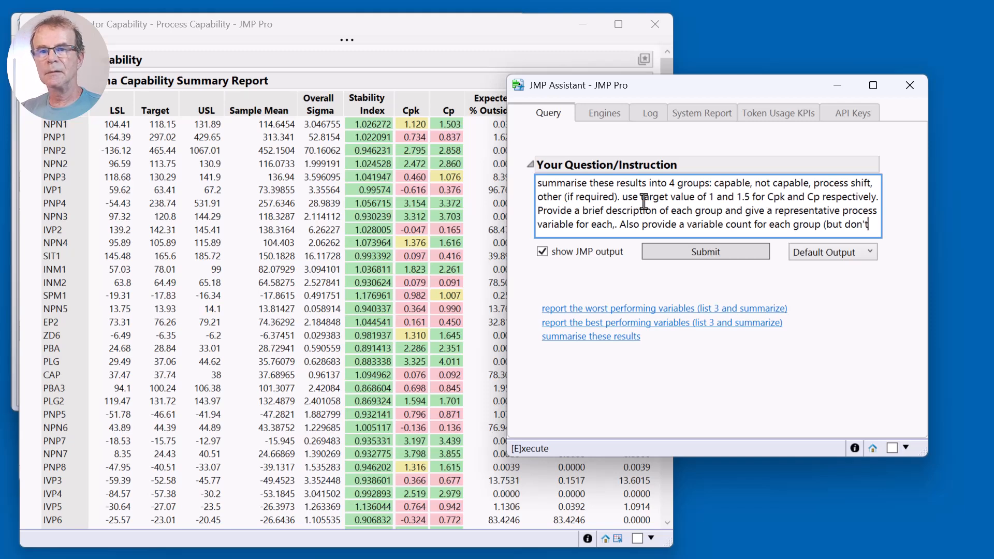
type(" list all the ")
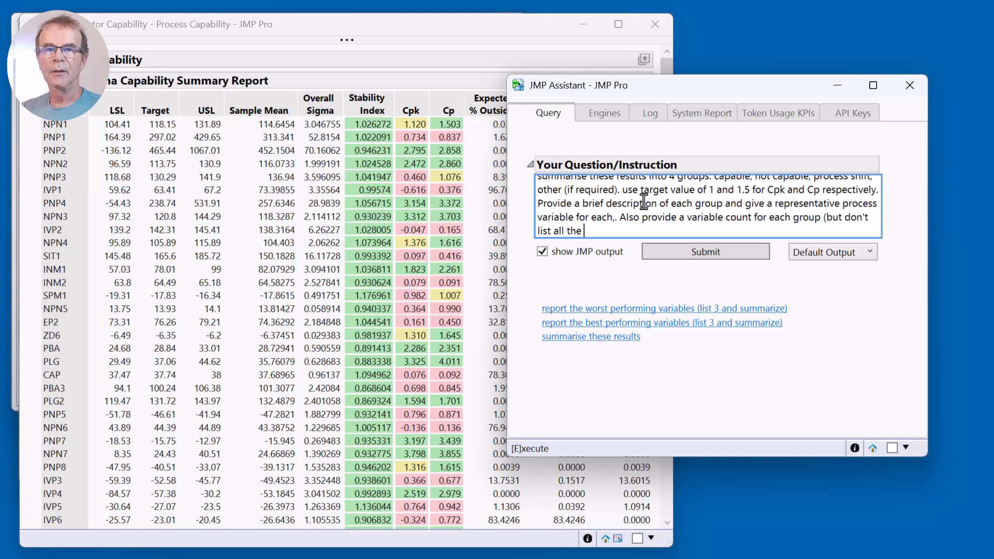
type("vari")
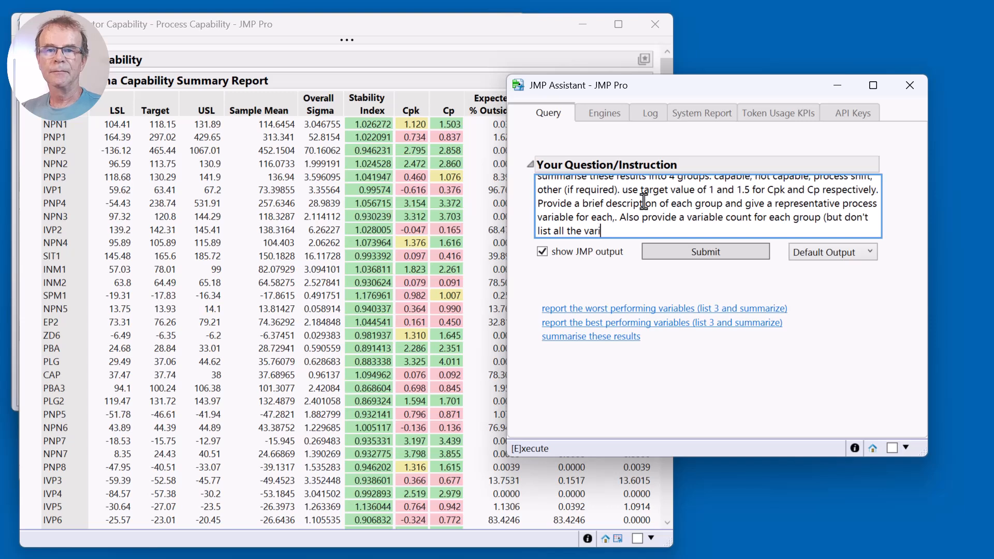
type("ables).")
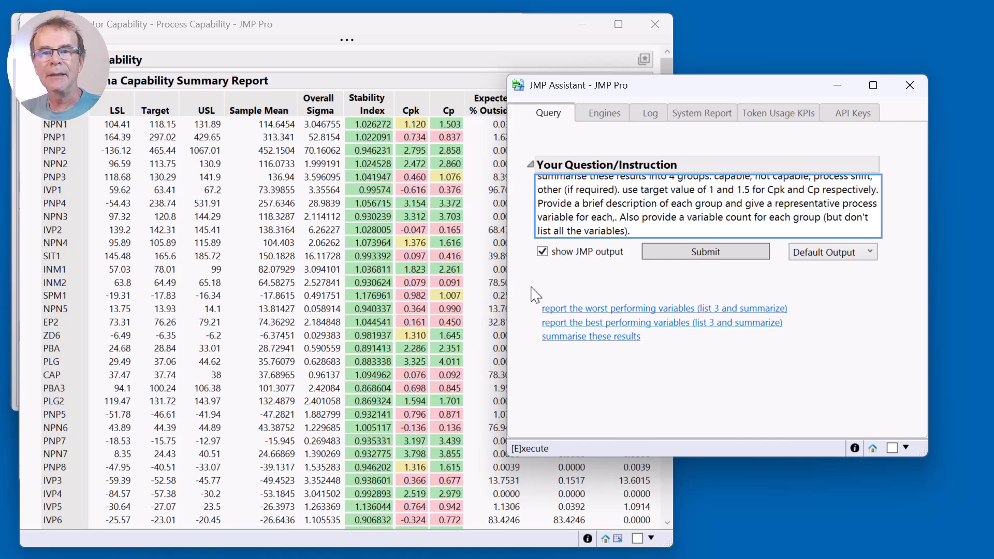
Submit the completed four-group instruction and reposition the Assistant window so that it fits on the screen.
left_click_drag(532, 292, 528, 331)
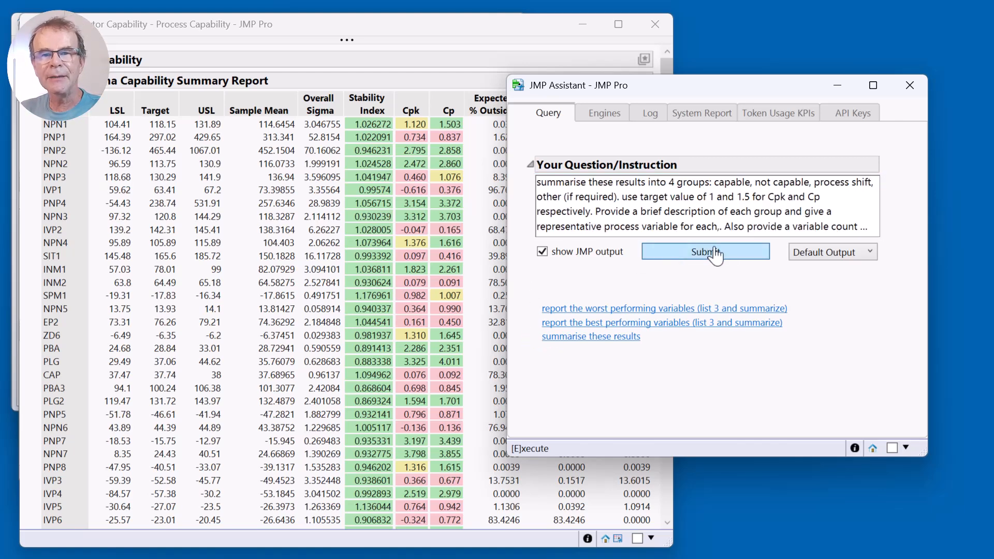
left_click(851, 221)
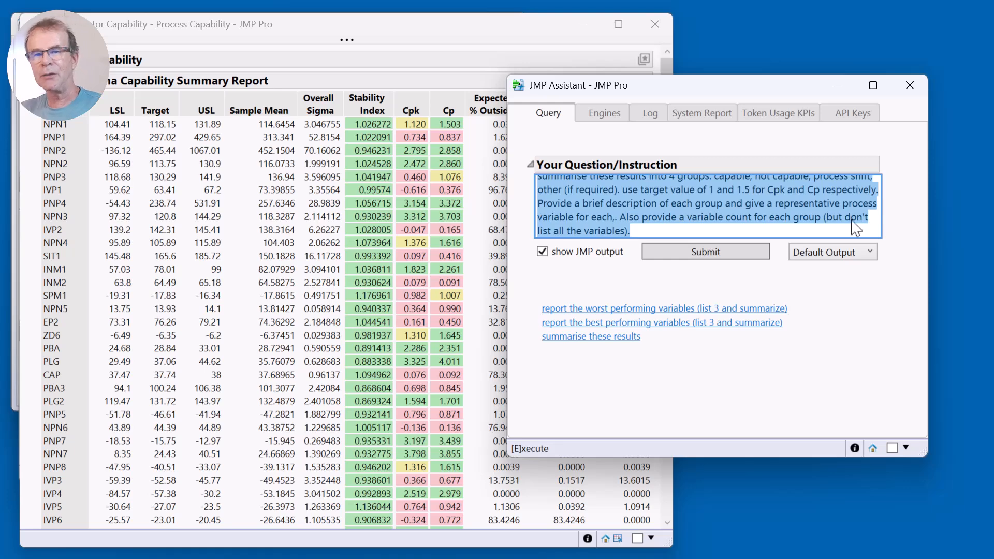
left_click(850, 223)
left_click(851, 329)
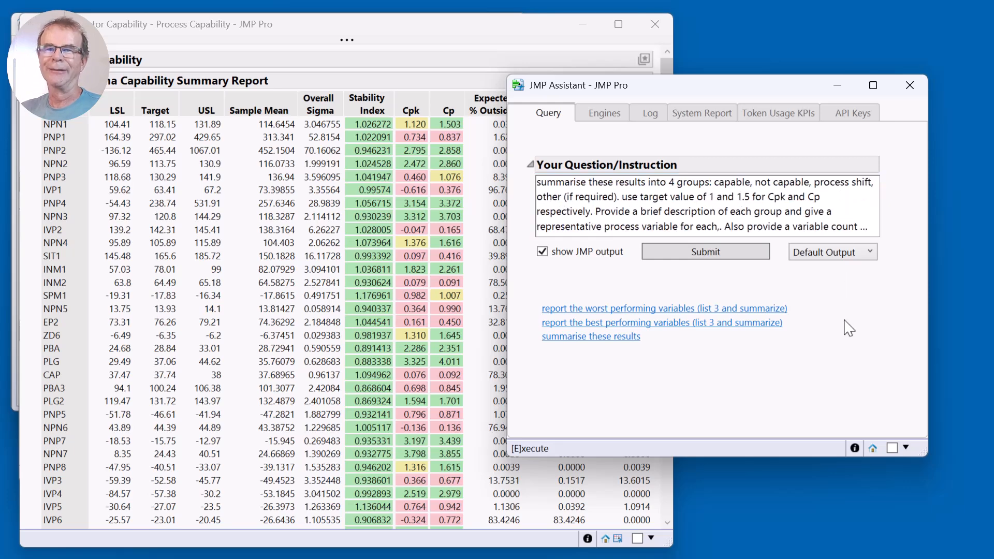
left_click(713, 254)
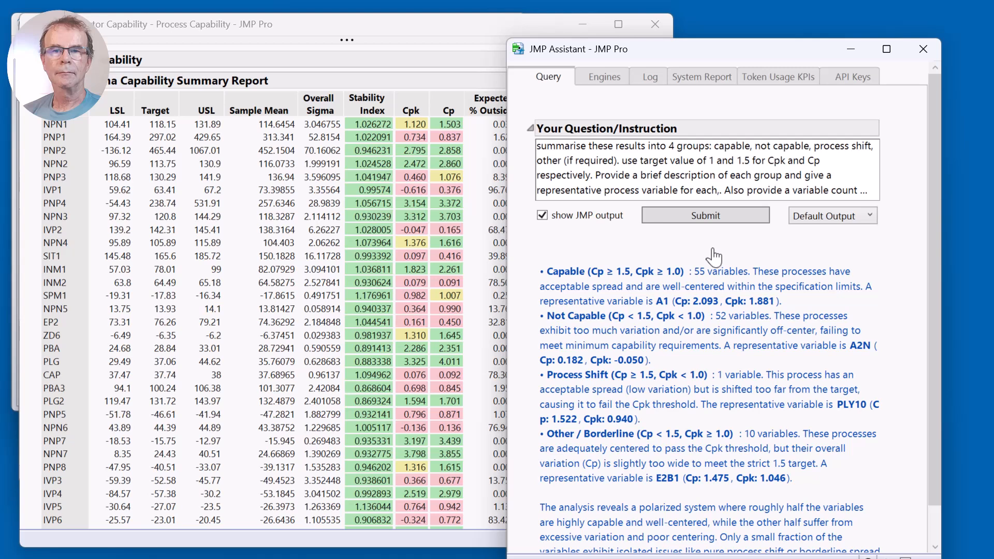
left_click_drag(718, 64, 701, 37)
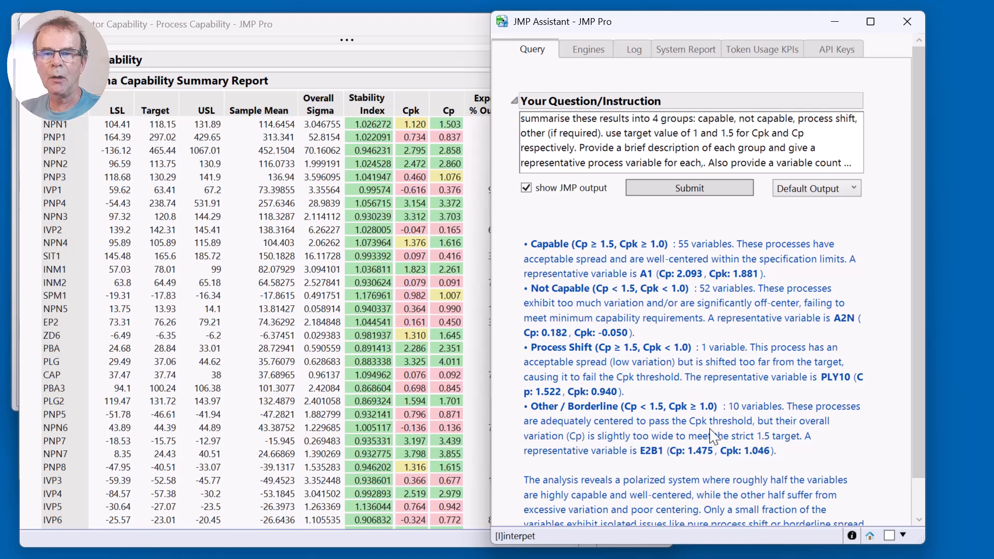
Examine the response's group criteria, variable counts, representative variables and closing analysis, especially the Process Shift and Other / Borderline groups.
mouse_move(511, 404)
left_mouse_down()
mouse_move(504, 440)
mouse_move(513, 453)
left_mouse_up()
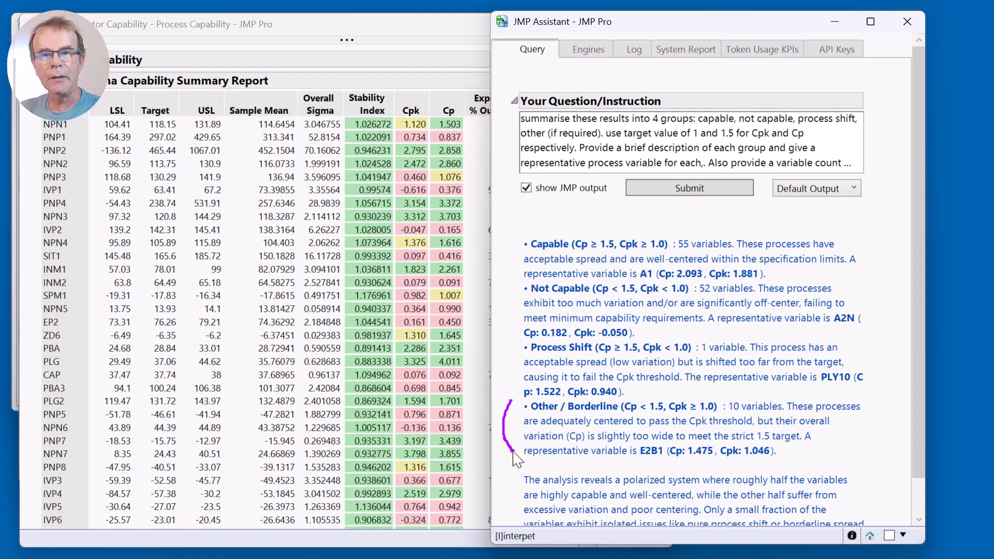
left_click_drag(518, 401, 517, 456)
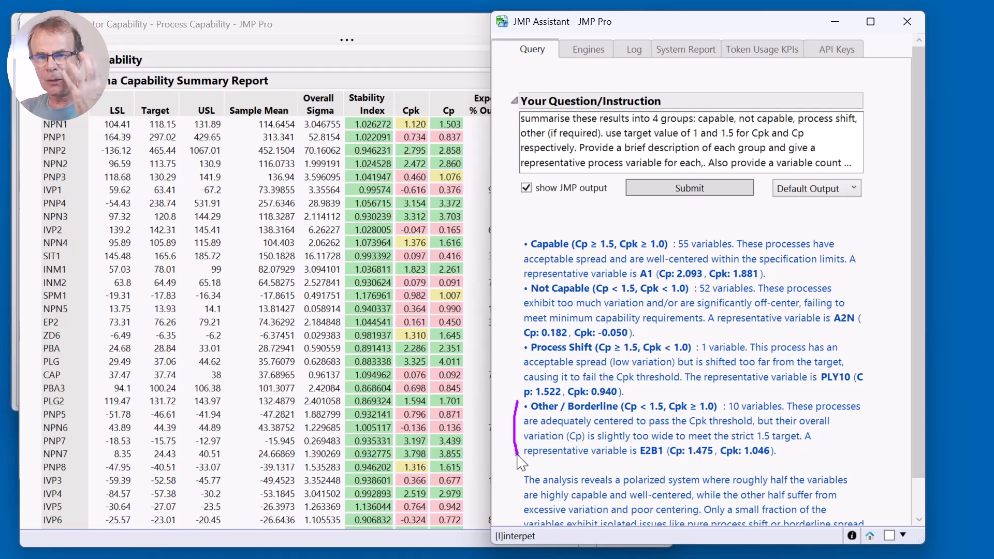
key("Escape")
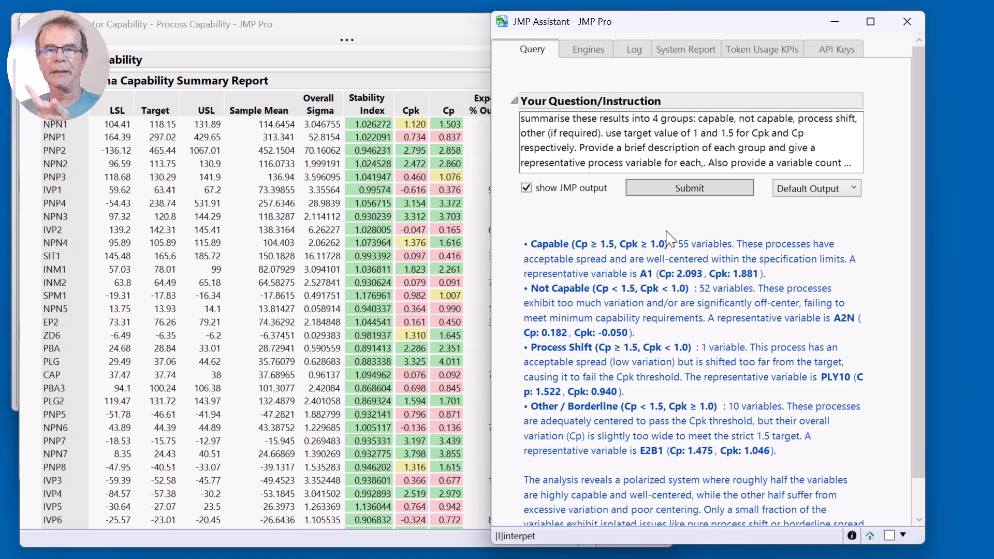
mouse_move(667, 229)
left_mouse_down()
mouse_move(575, 233)
mouse_move(571, 255)
mouse_move(649, 274)
mouse_move(677, 242)
mouse_move(667, 228)
left_mouse_up()
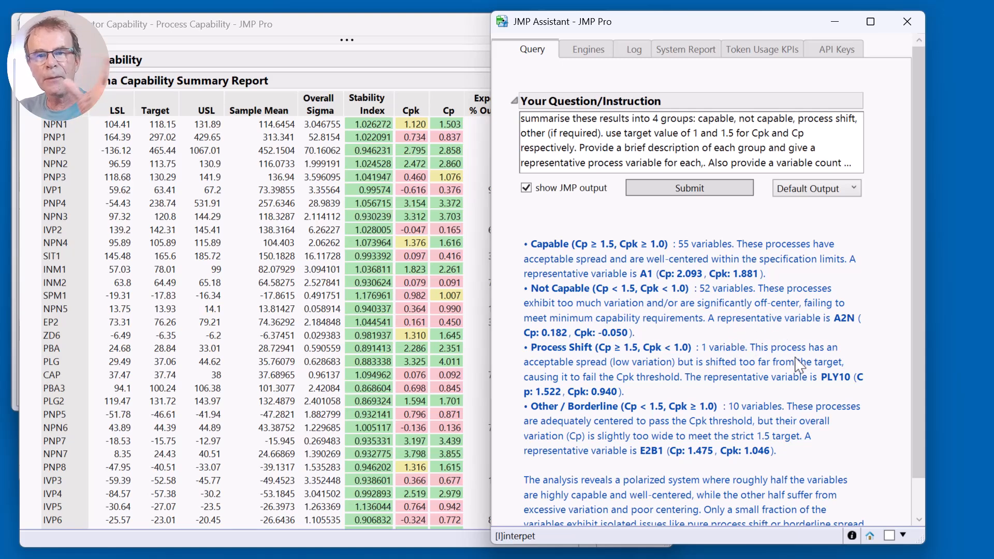
left_click_drag(821, 386, 848, 387)
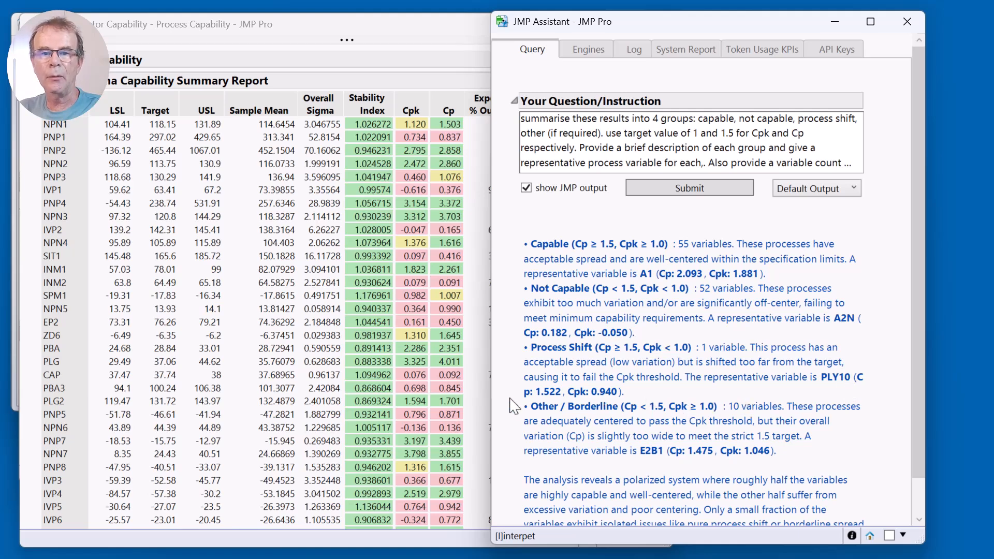
left_click_drag(514, 406, 512, 465)
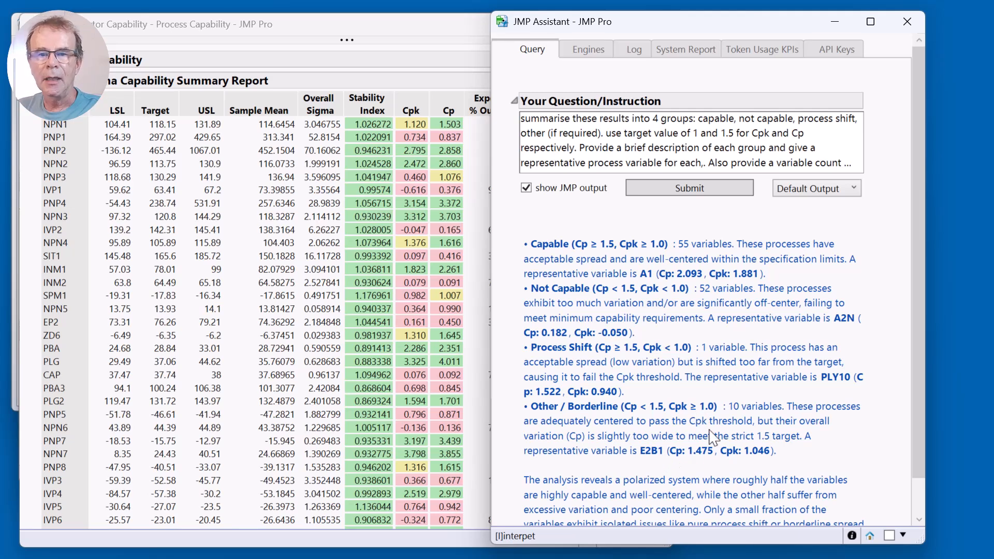
scroll(744, 433, "down", 1)
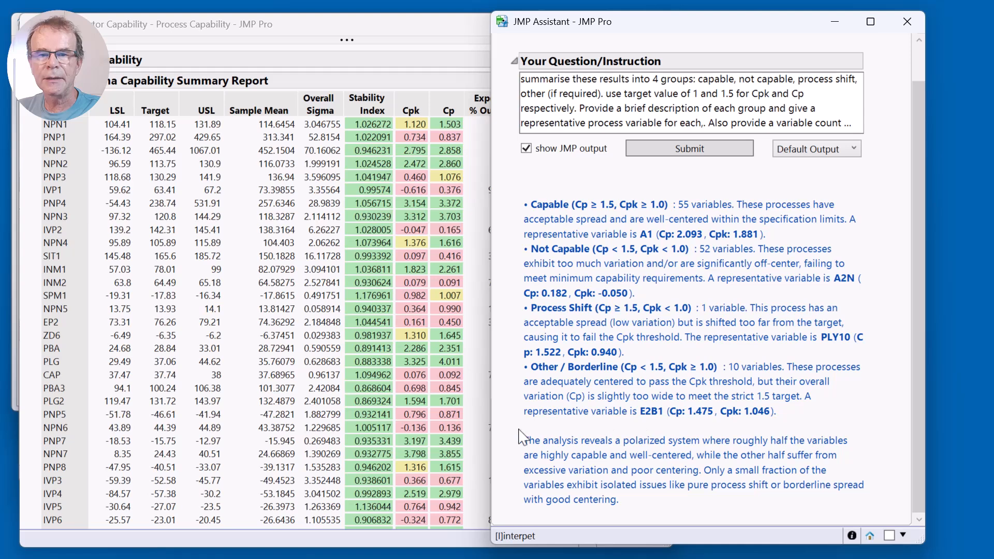
left_click_drag(514, 437, 519, 507)
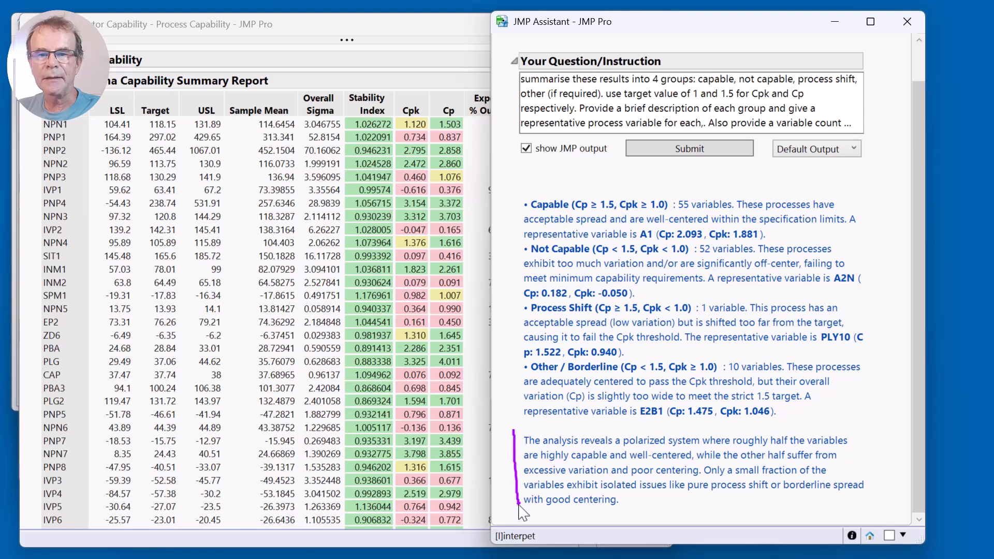
scroll(523, 510, "up", 1)
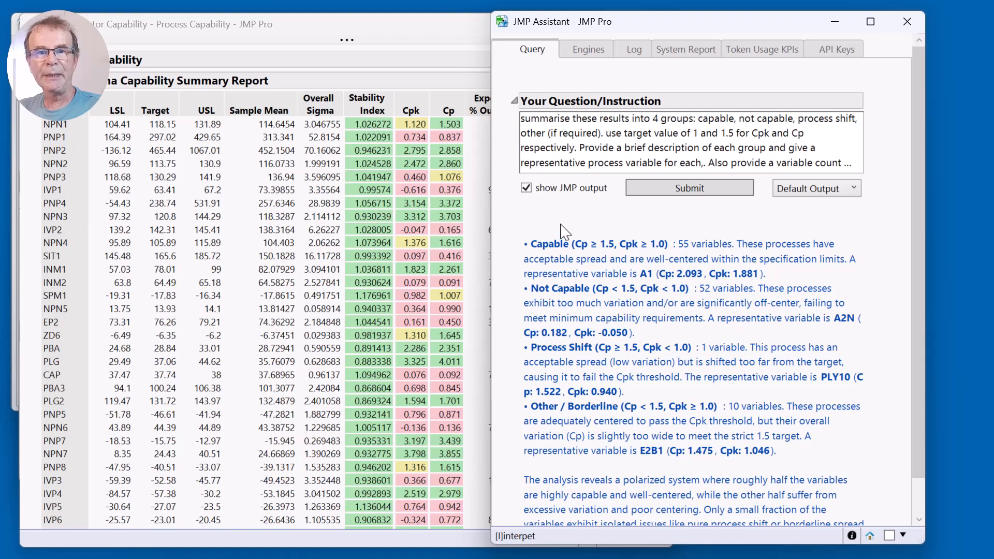
Bring the Process Capability report window to the front, shift it slightly and shrink it to reveal more of the Assistant.
left_click(402, 25)
left_click_drag(402, 23, 392, 22)
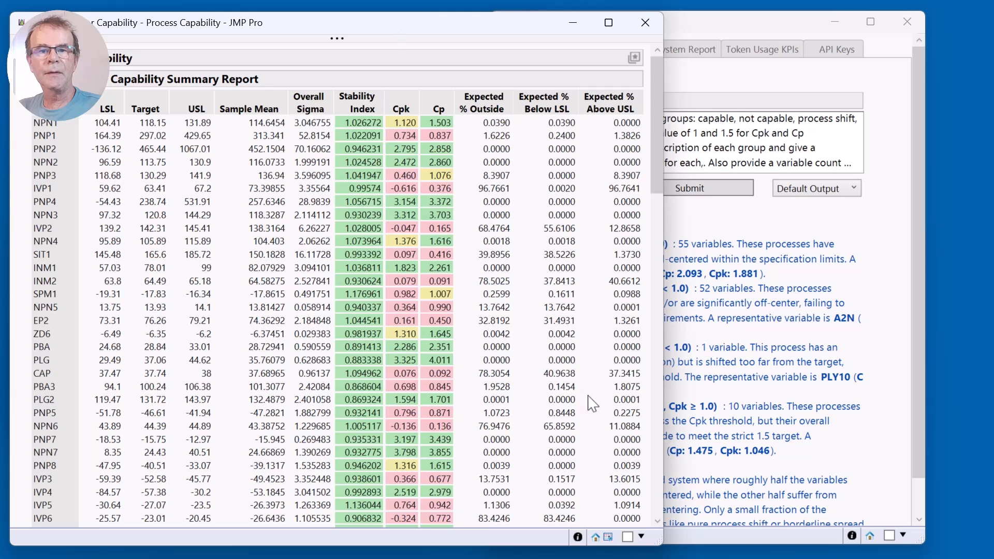
left_click_drag(656, 538, 596, 521)
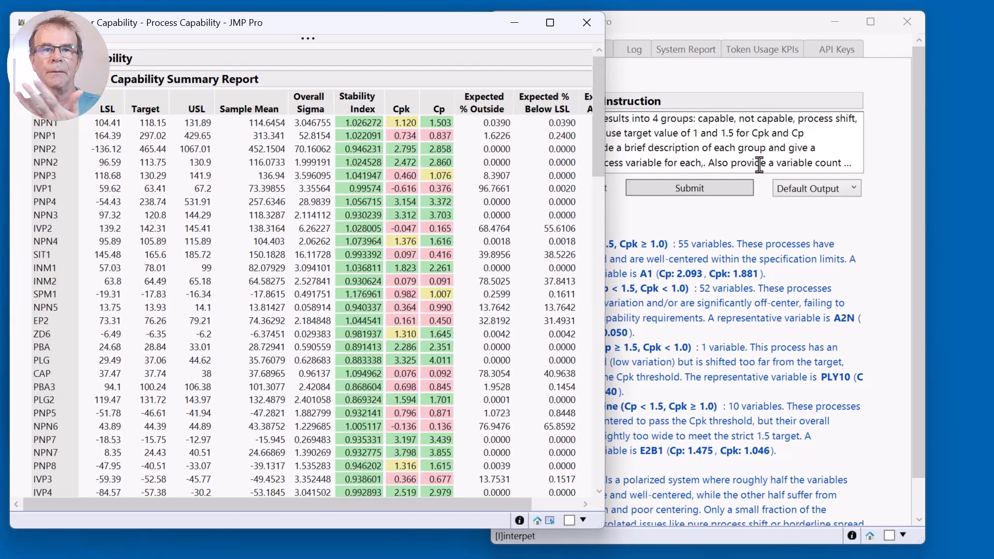
Bring the JMP Assistant back to the front and review its Process Shift and Other / Borderline group descriptions.
left_click(882, 214)
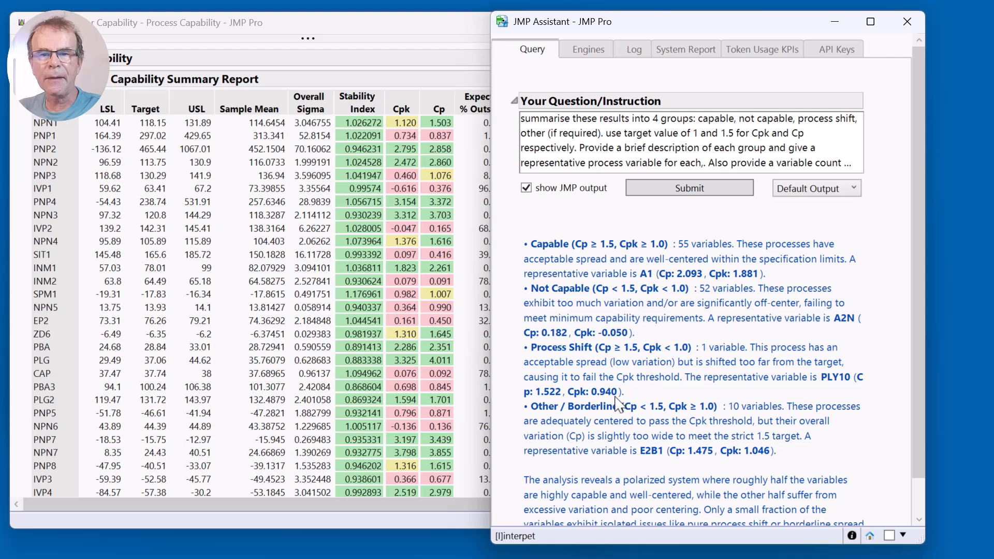
mouse_move(643, 332)
left_mouse_down()
mouse_move(593, 331)
mouse_move(564, 344)
mouse_move(634, 358)
mouse_move(638, 340)
left_mouse_up()
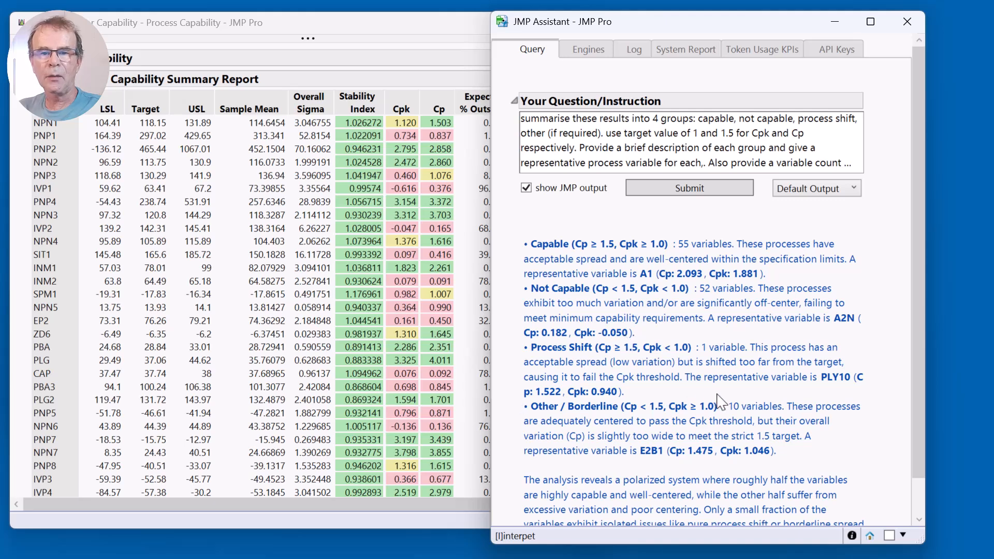
mouse_move(718, 395)
left_mouse_down()
mouse_move(655, 394)
mouse_move(626, 408)
mouse_move(697, 419)
mouse_move(711, 399)
left_mouse_up()
key("Escape")
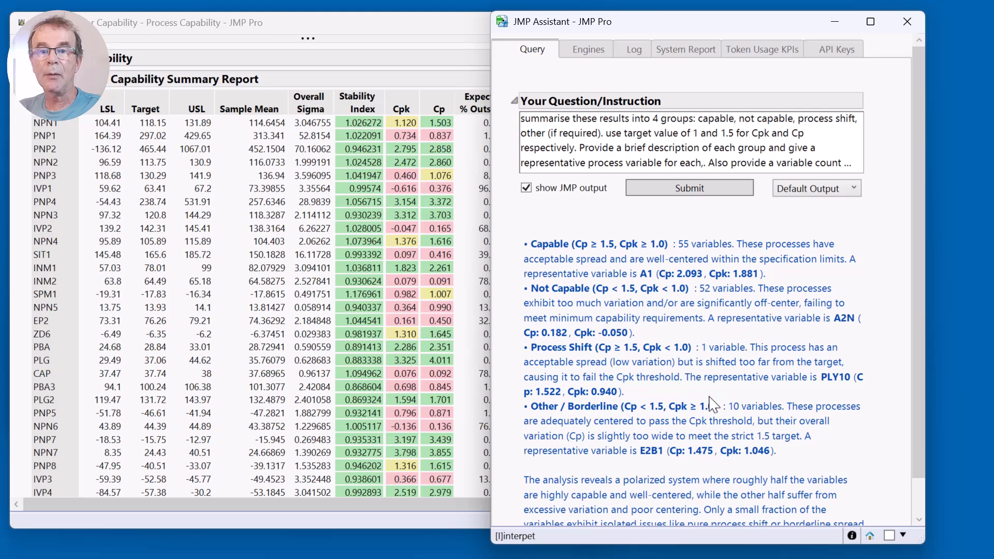
Replace the four-group instruction with the question "what does a -ve Cpk mean" and submit it.
left_click(849, 164)
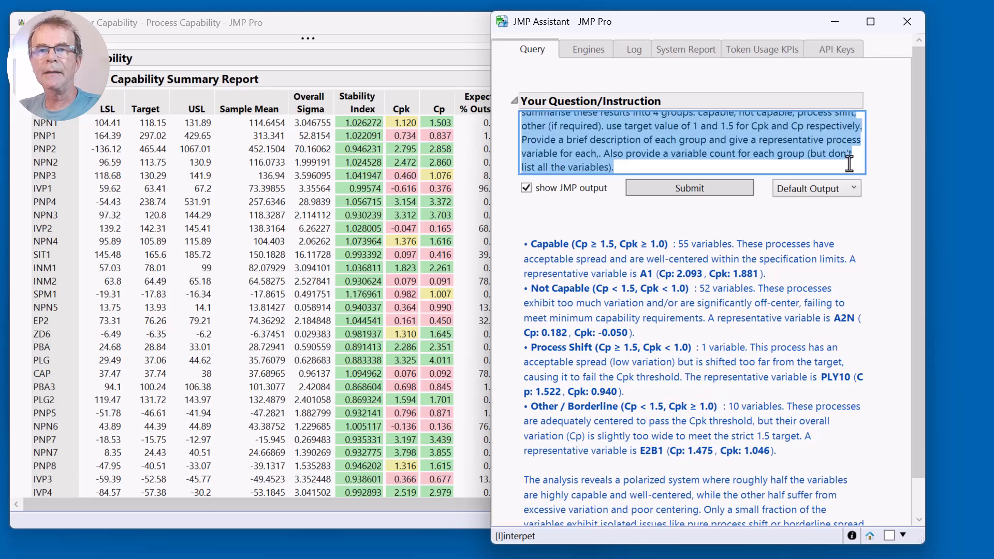
type("what does a -ve Cpk mean")
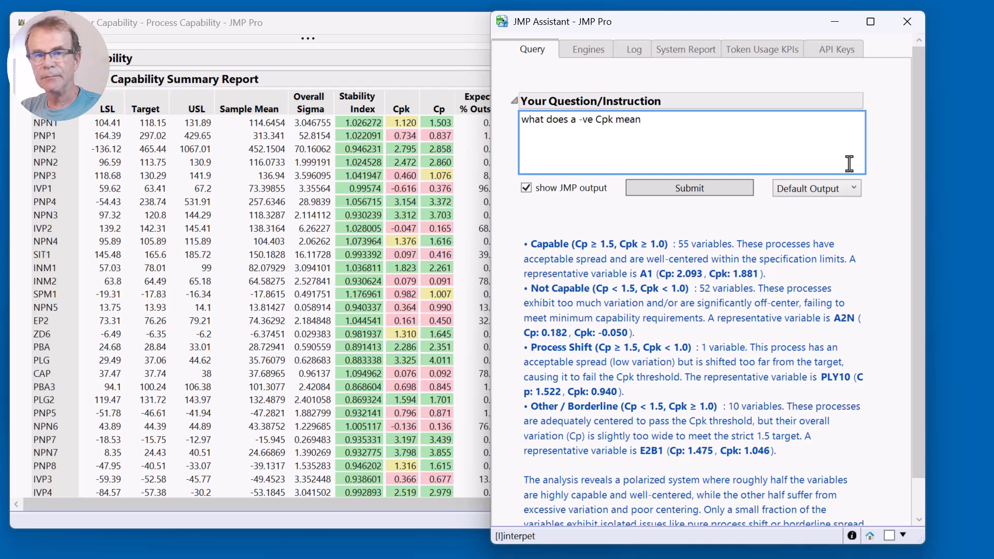
left_click(690, 193)
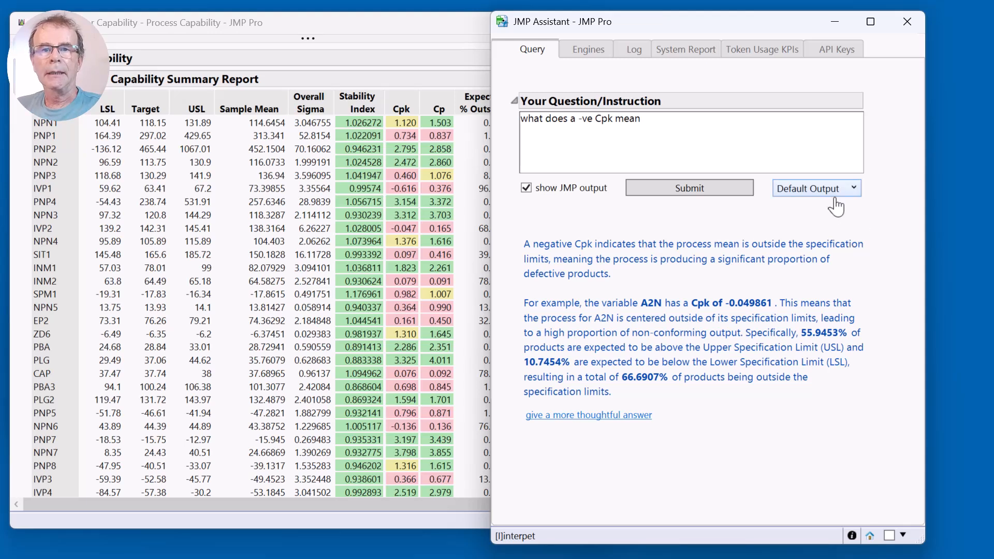
Set the answer style to One Sentence, resubmit the negative Cpk question and read the shortened answer.
mouse_move(813, 211)
left_mouse_down()
mouse_move(884, 164)
mouse_move(754, 158)
left_mouse_up()
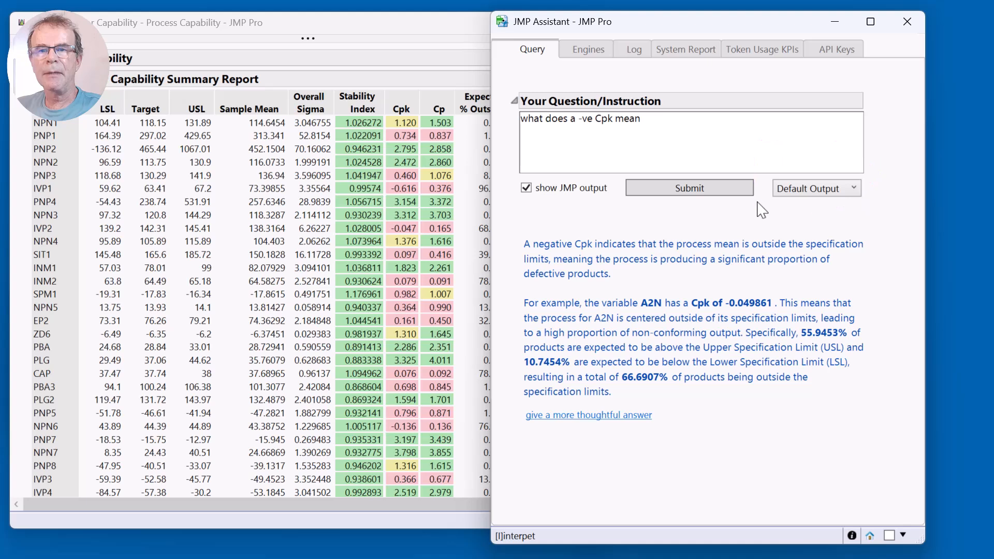
left_click(808, 190)
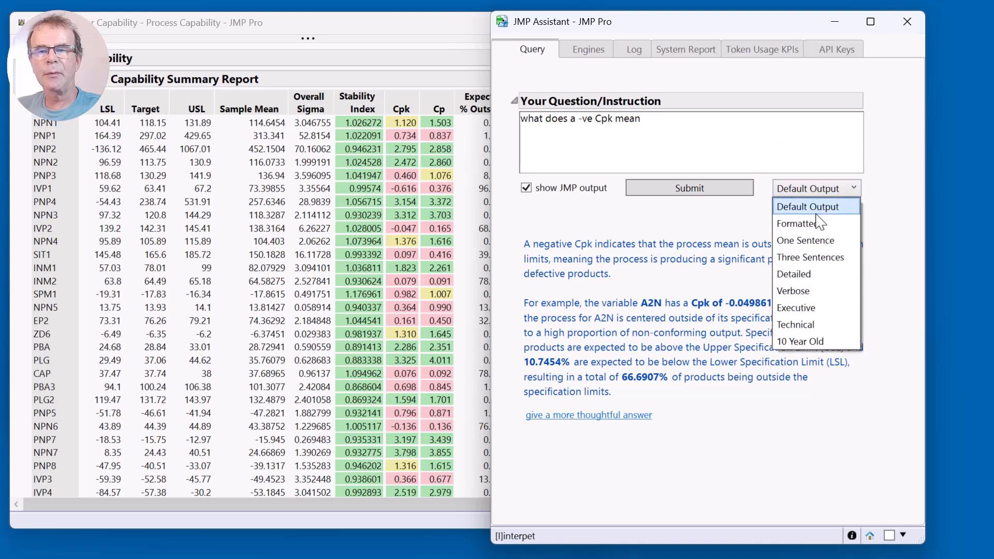
left_click(808, 242)
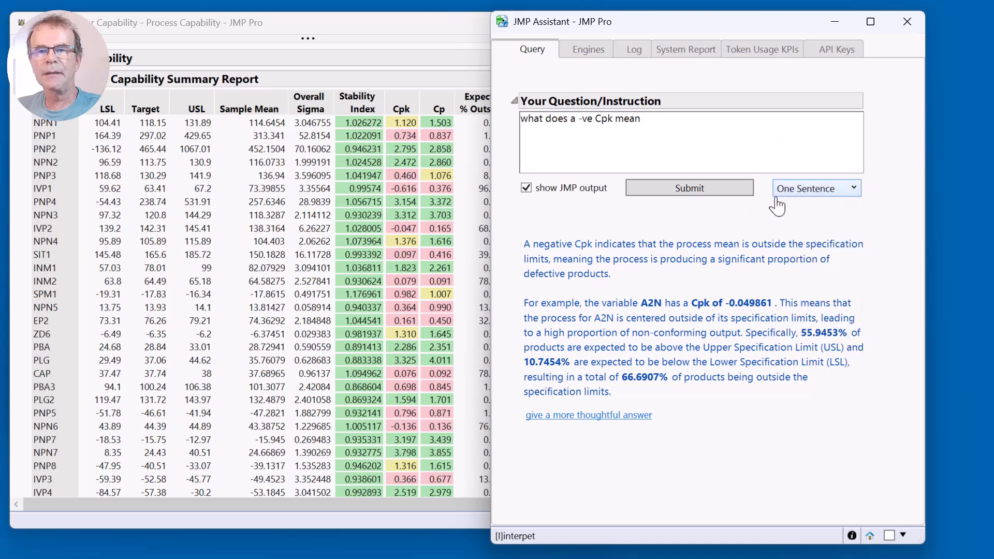
left_click(704, 189)
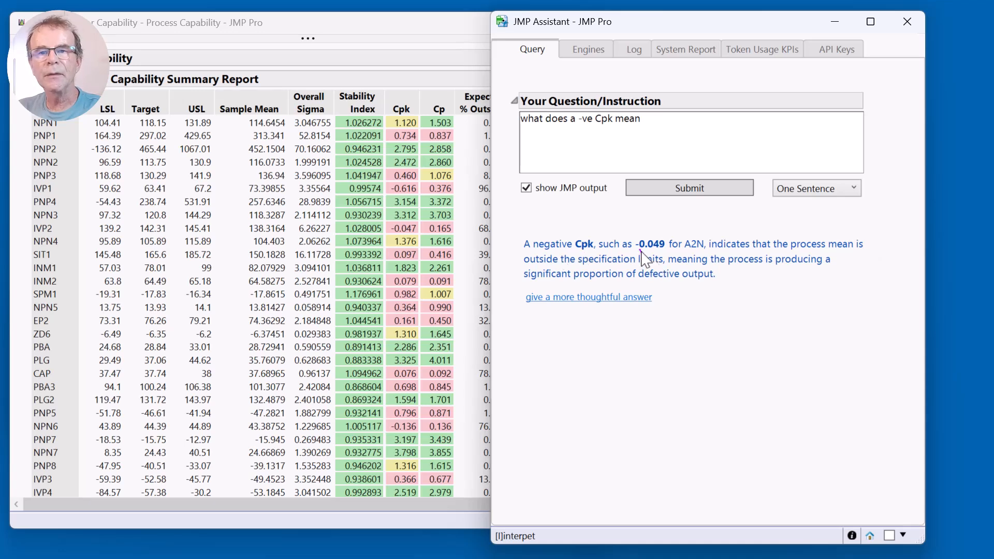
mouse_move(641, 250)
left_mouse_down()
mouse_move(682, 265)
mouse_move(715, 248)
mouse_move(647, 224)
mouse_move(625, 247)
left_mouse_up()
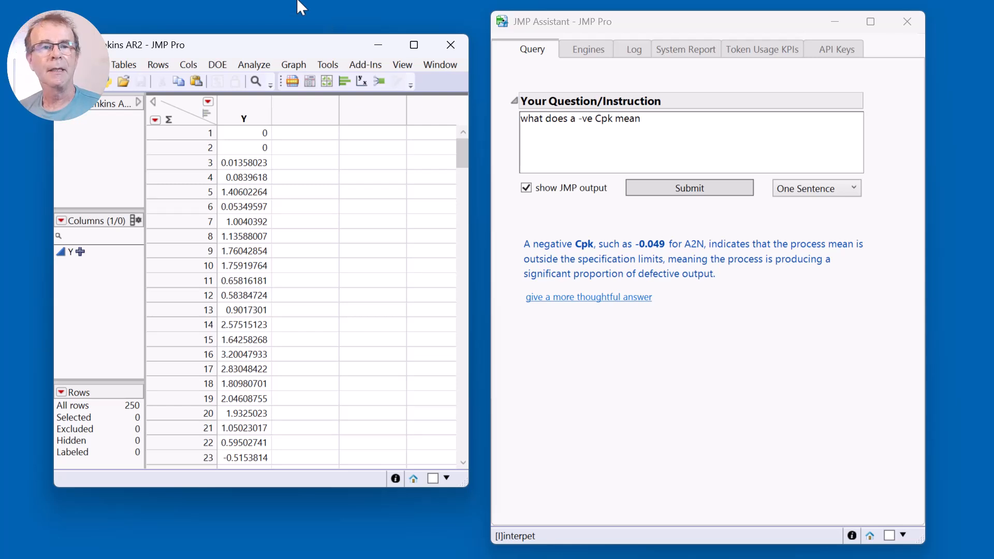
With the Box Jenkins AR2 table open beside the Assistant, replace the question with "explain box jenkins method".
left_click_drag(289, 44, 289, 42)
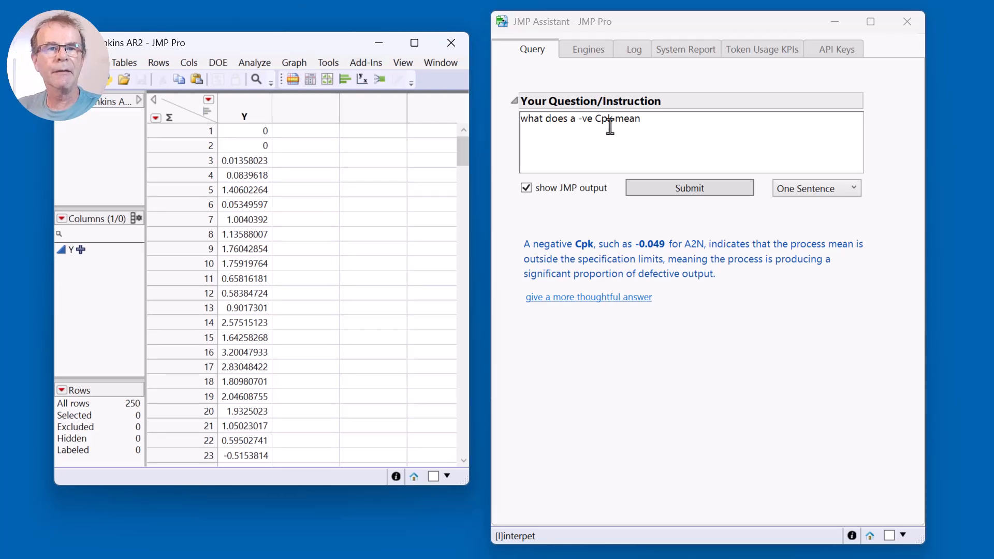
triple_click(668, 128)
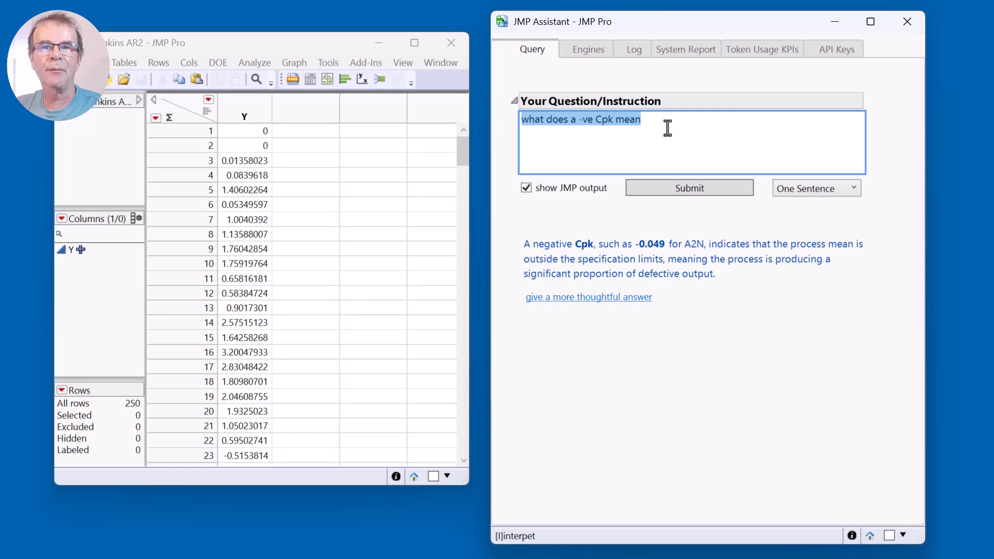
left_click(667, 128)
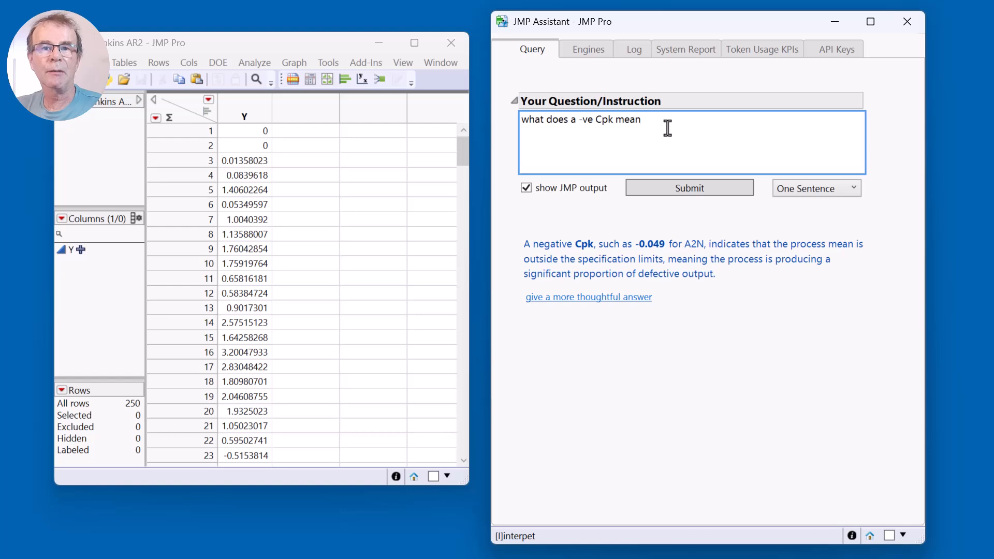
key("BackSpace")
key("BackSpace")
key("BackSpace")
key("BackSpace")
key("BackSpace")
key("BackSpace")
key("BackSpace")
key("BackSpace")
key("BackSpace")
key("BackSpace")
key("BackSpace")
key("BackSpace")
key("BackSpace")
key("BackSpace")
key("BackSpace")
key("BackSpace")
key("BackSpace")
key("BackSpace")
key("BackSpace")
key("BackSpace")
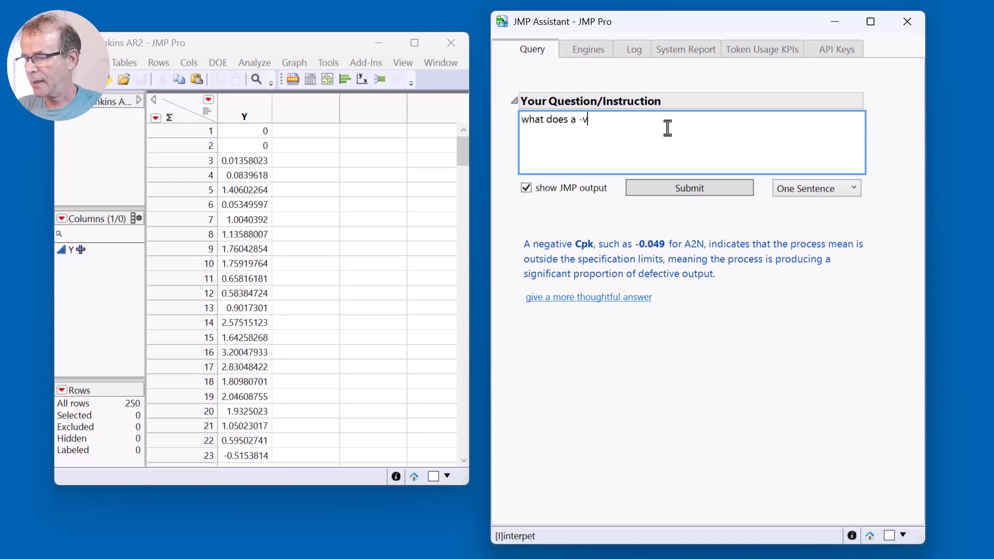
type("expla")
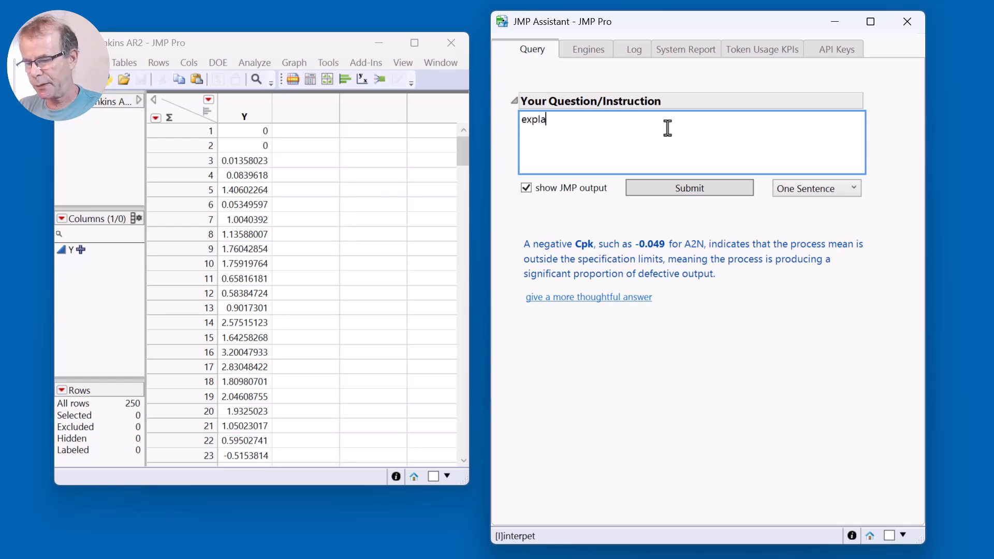
type("in box jenkio")
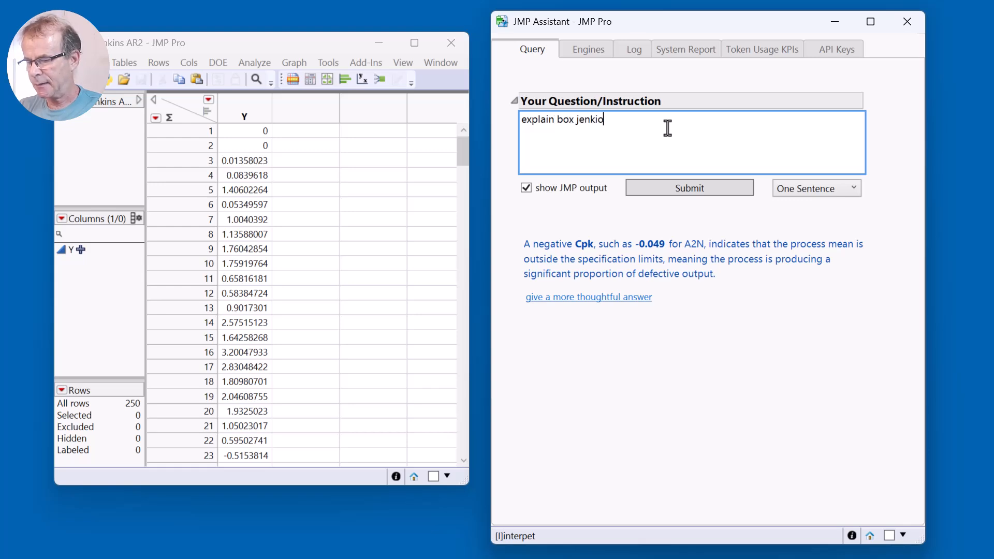
key("BackSpace")
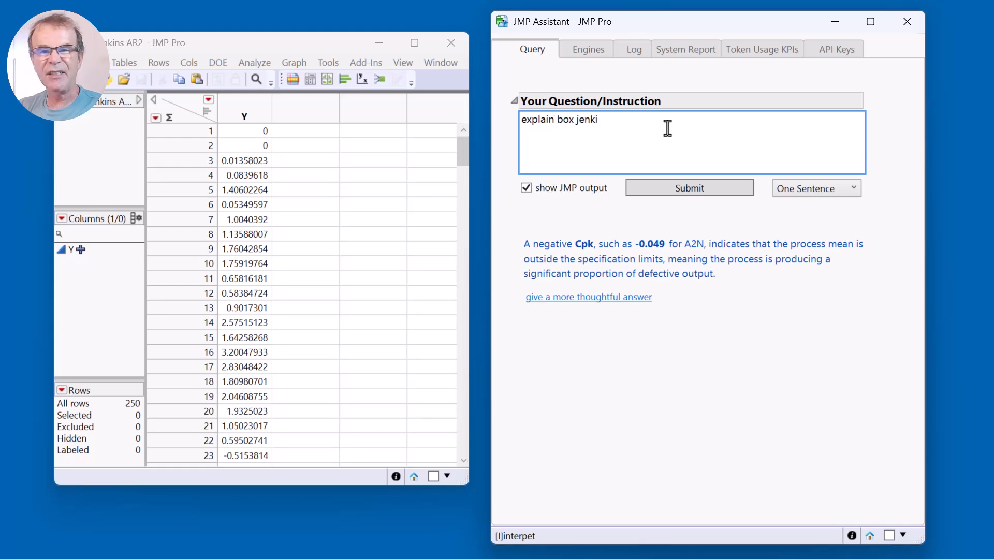
type("ns method")
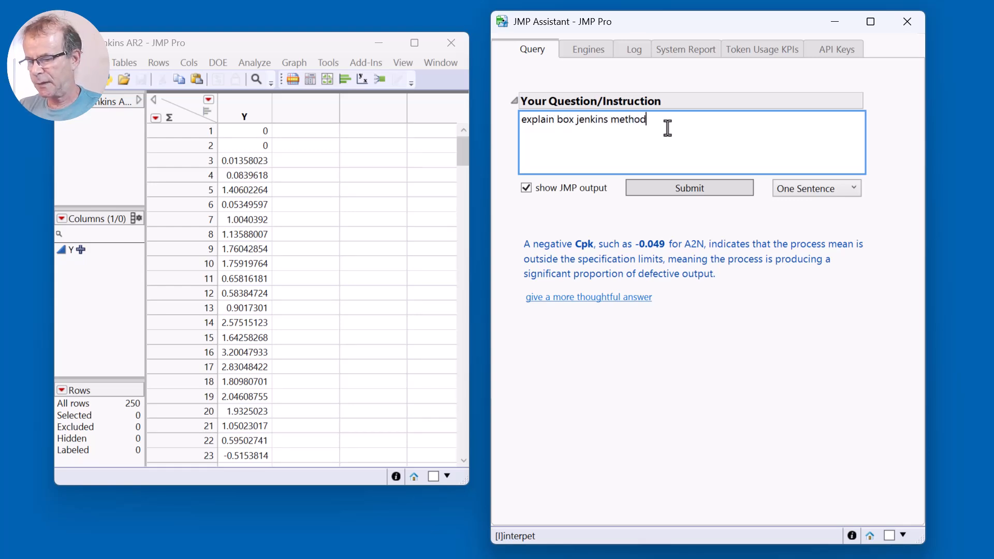
left_click(673, 192)
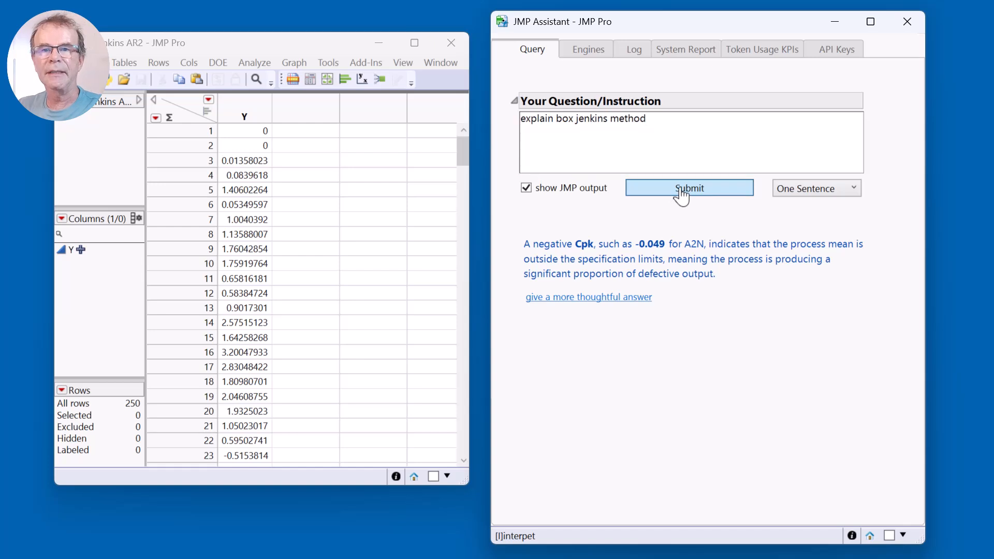
Submit the Box-Jenkins question with Default Output and read the explanation, especially the ARIMA definition and the ACF and PACF plots.
left_click(820, 190)
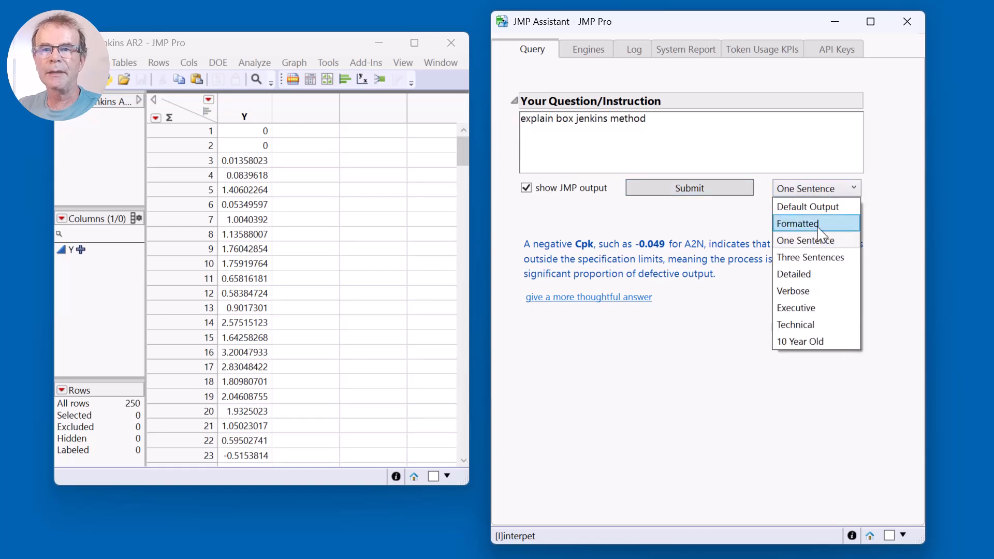
left_click(824, 208)
left_click(705, 192)
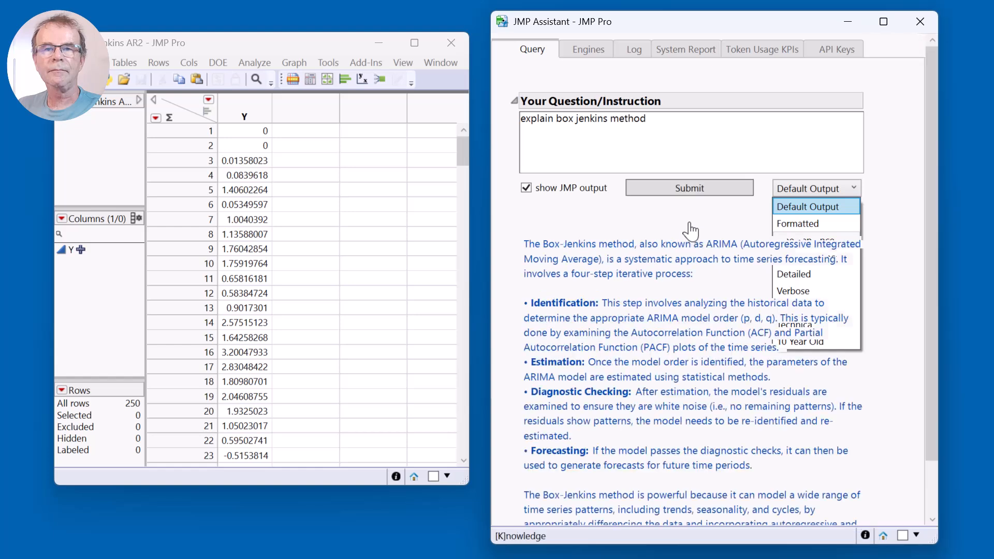
scroll(702, 228, "down", 1)
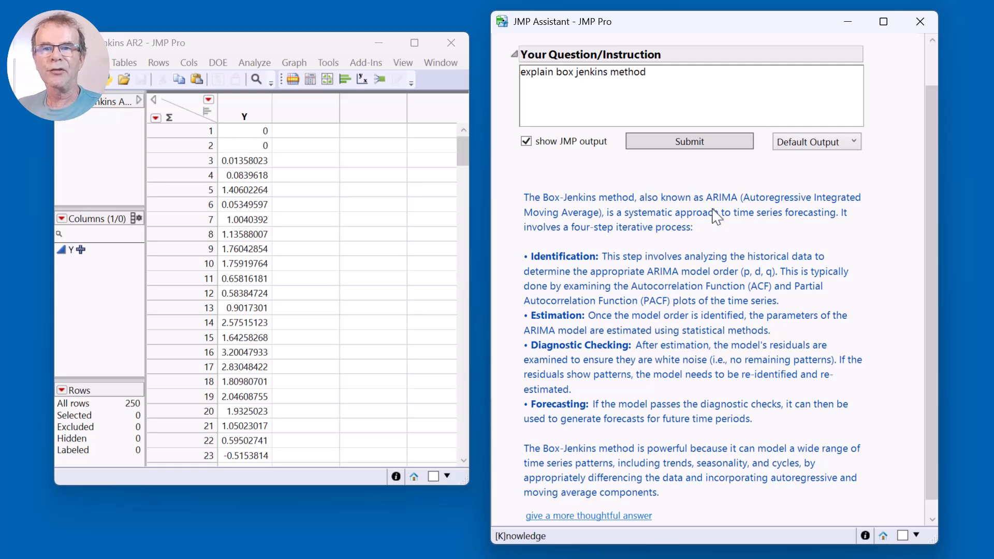
left_click_drag(713, 204, 740, 204)
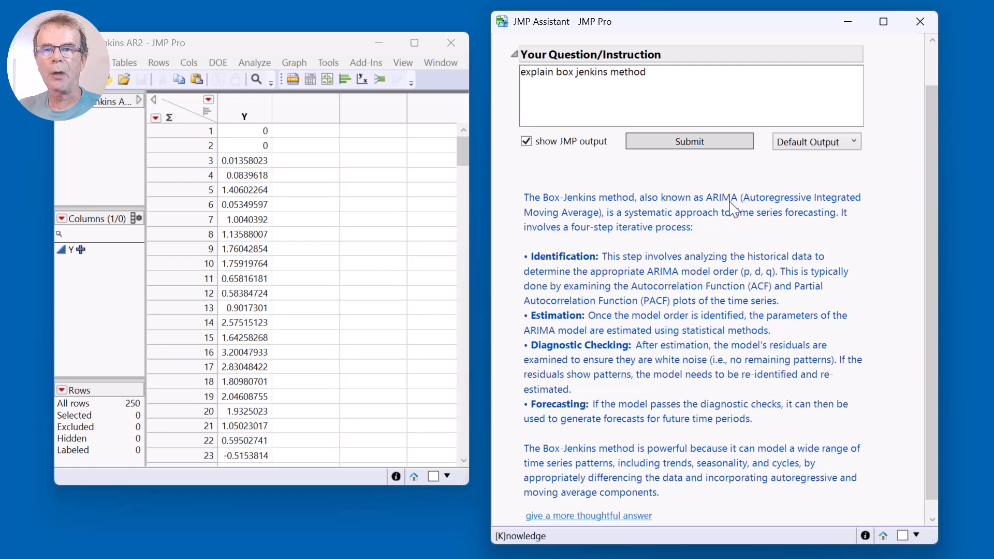
left_click_drag(729, 202, 737, 202)
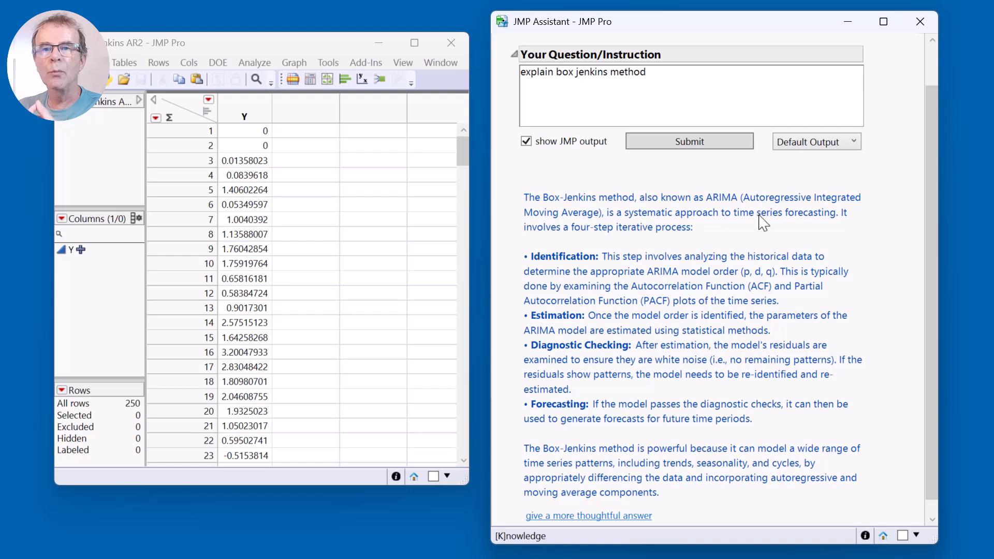
left_click_drag(632, 294, 738, 291)
left_click_drag(598, 305, 668, 307)
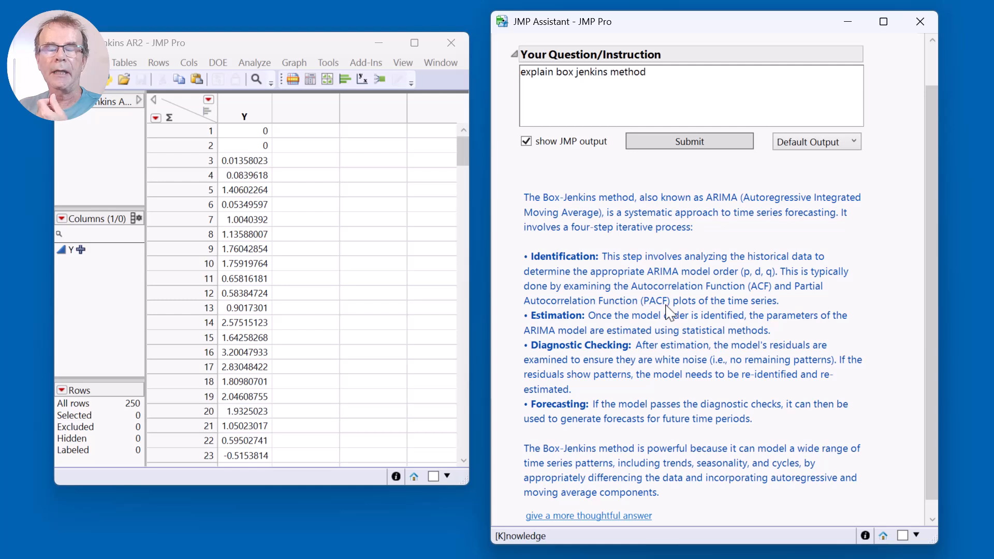
Replace the question with the instruction "do time series analysis on Y" and submit it.
left_click(657, 76)
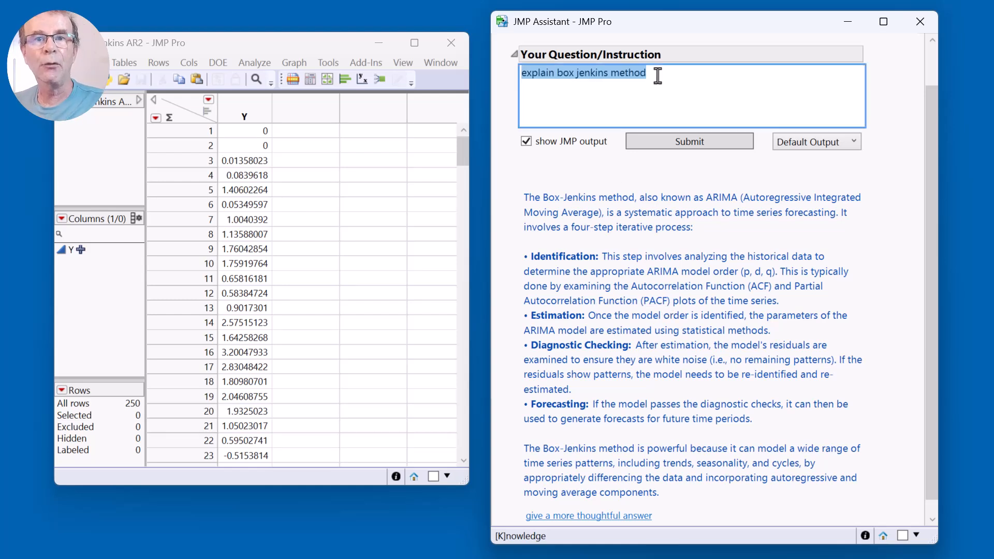
type("do time s")
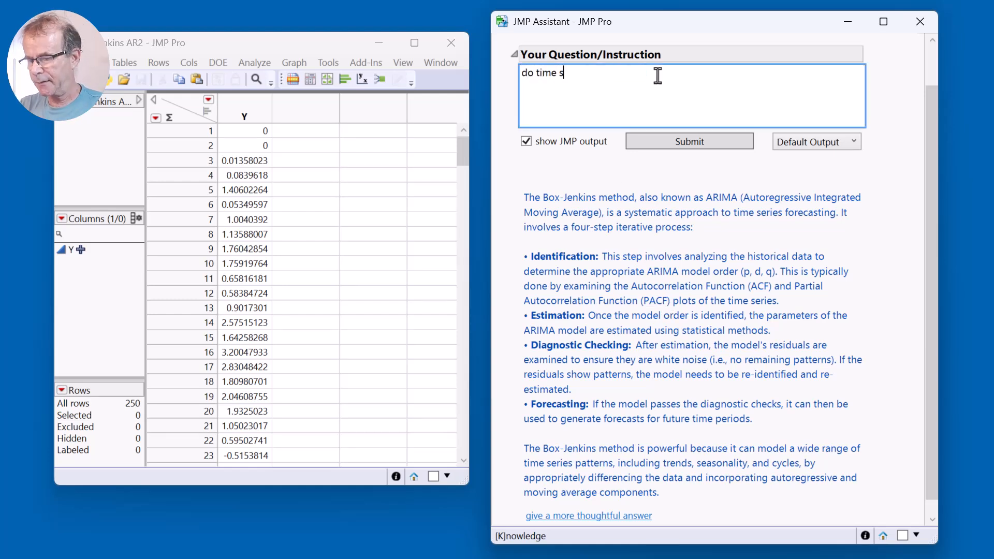
type("ereis")
key("BackSpace")
key("BackSpace")
key("BackSpace")
type("ies ")
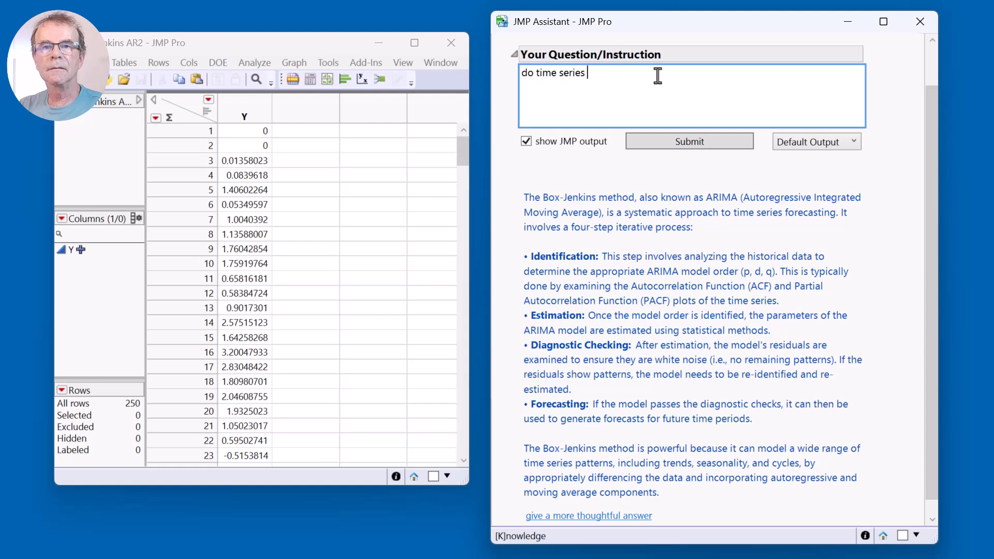
type("analys")
key("BackSpace")
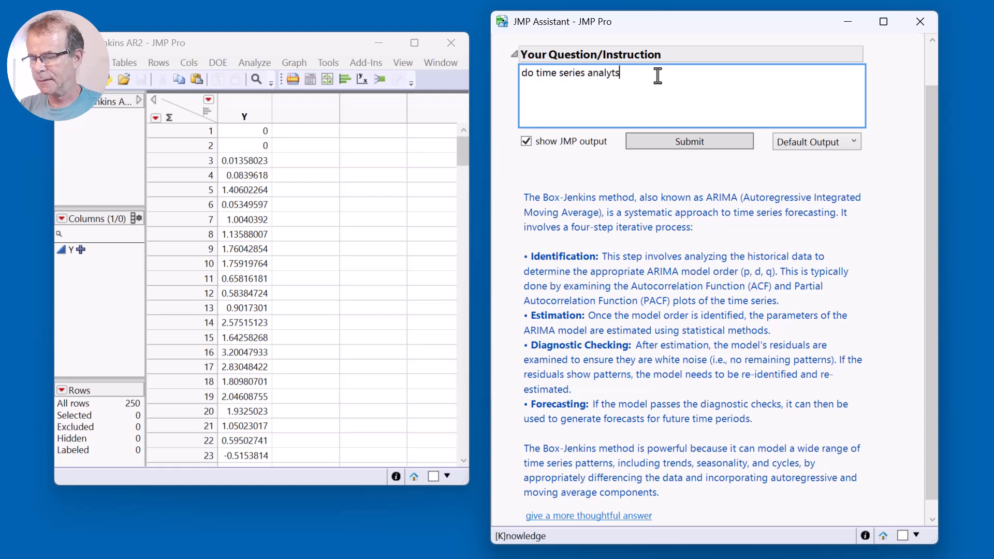
type("t")
key("BackSpace")
type("sis on Y")
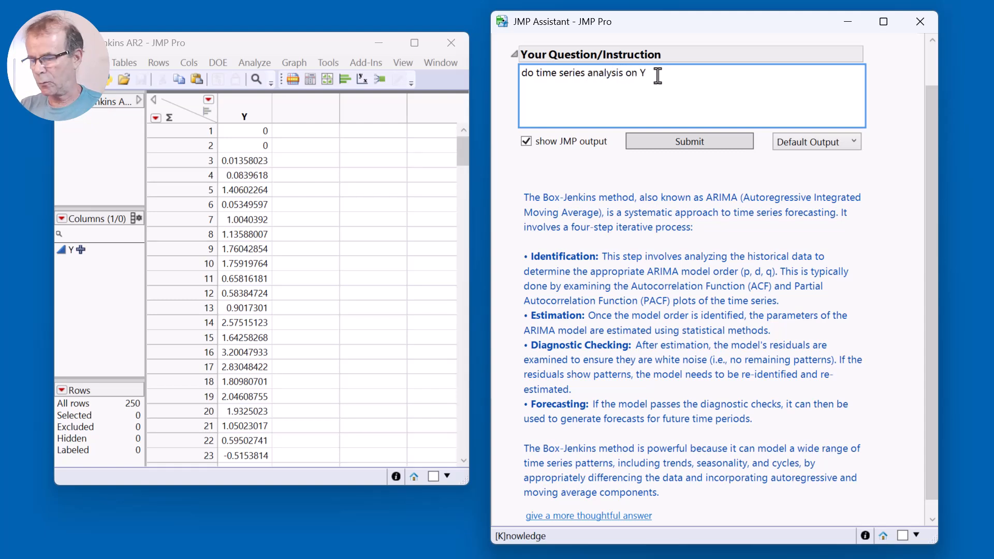
left_click(694, 143)
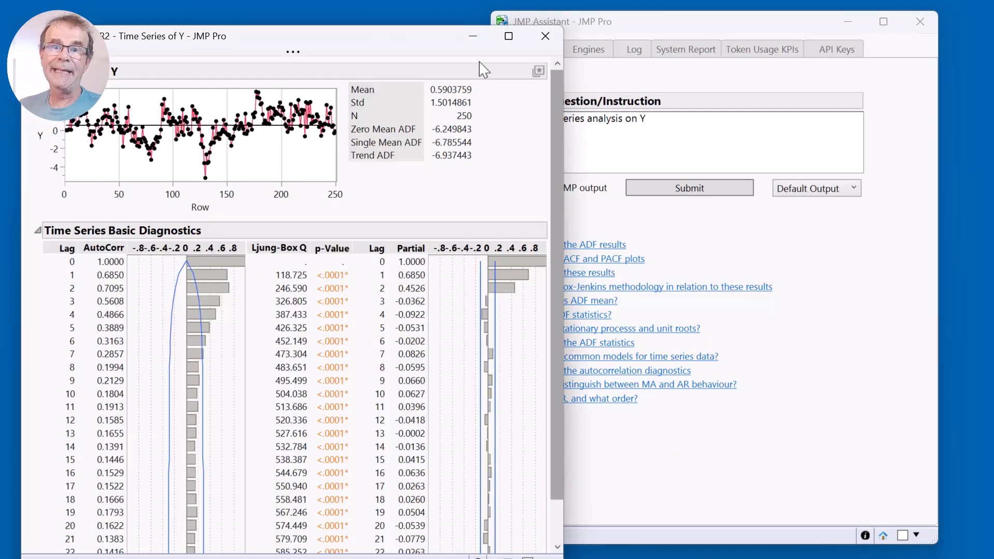
Move the Time Series of Y report aside and bring the Box Jenkins AR2 data table to the front.
left_click_drag(430, 36, 441, 11)
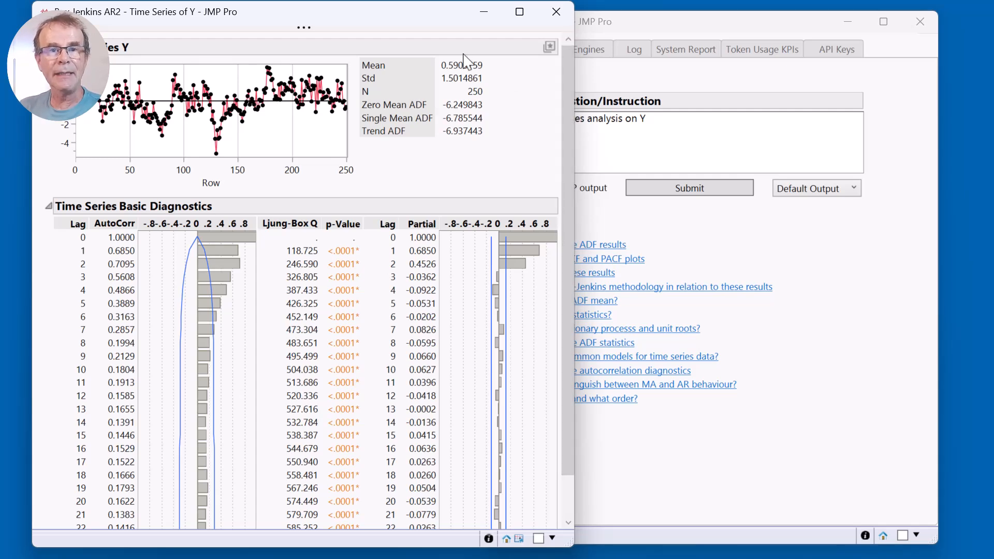
left_click_drag(417, 24, 632, 24)
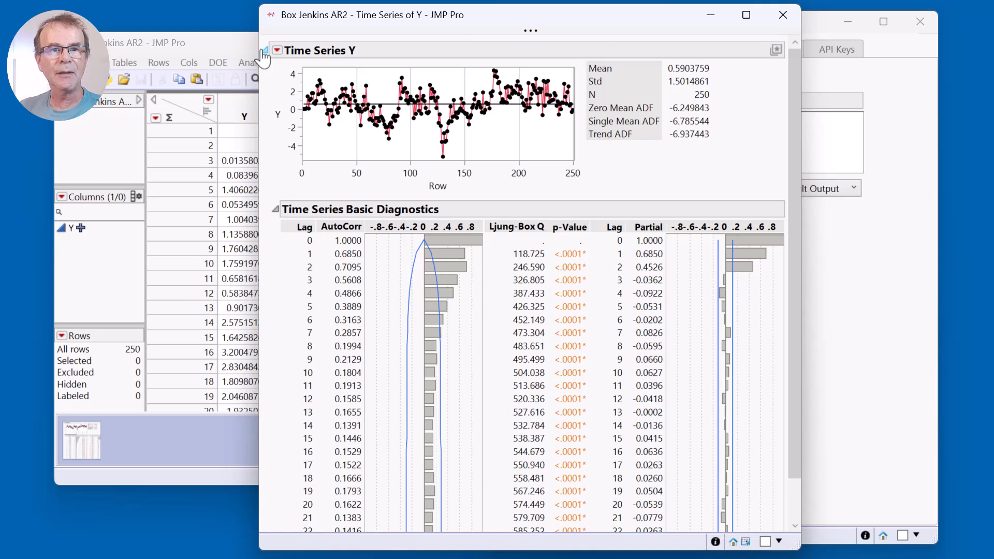
left_click(228, 50)
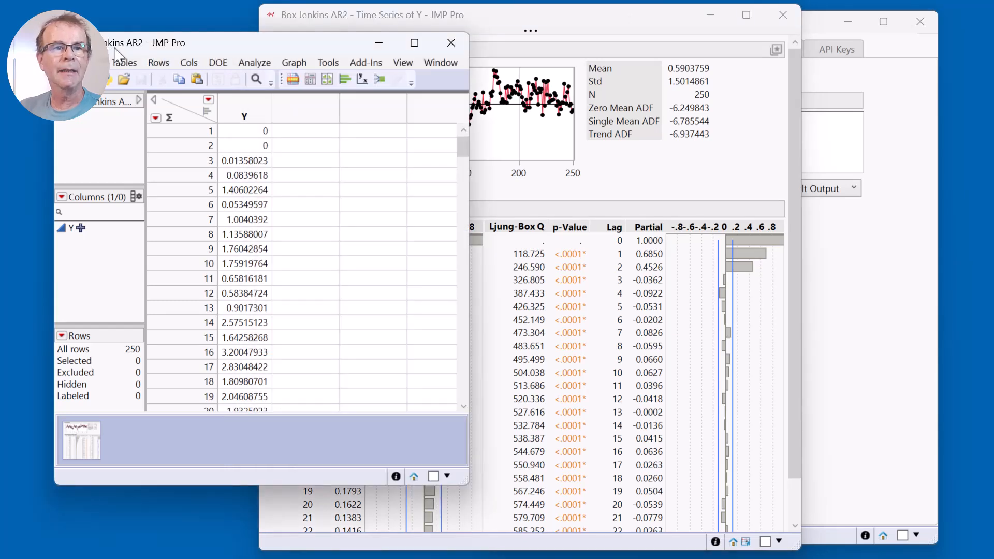
Move the Time Series of Y report over the data table, beside the Assistant, and examine its partial autocorrelations at the first lags.
left_click_drag(132, 51, 118, 48)
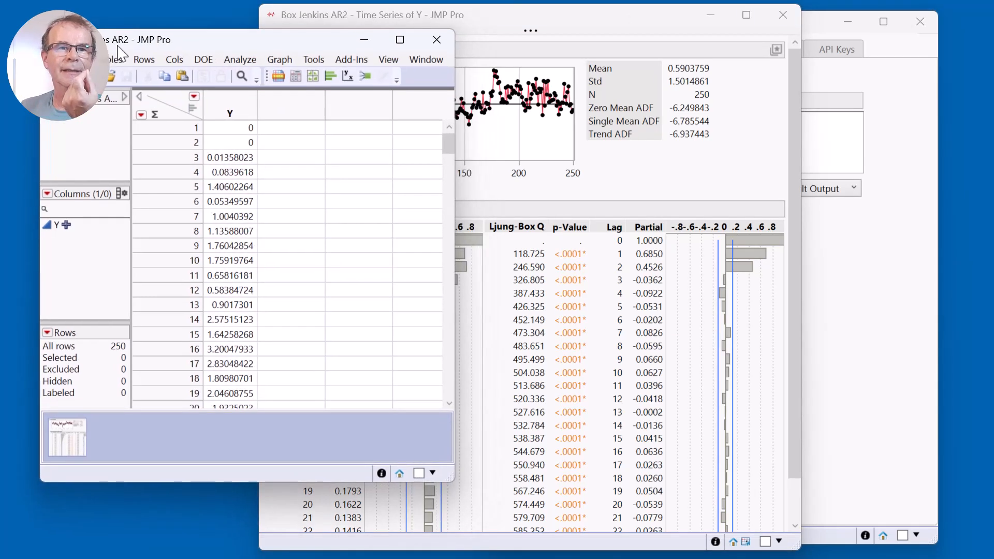
left_click_drag(558, 26, 358, 32)
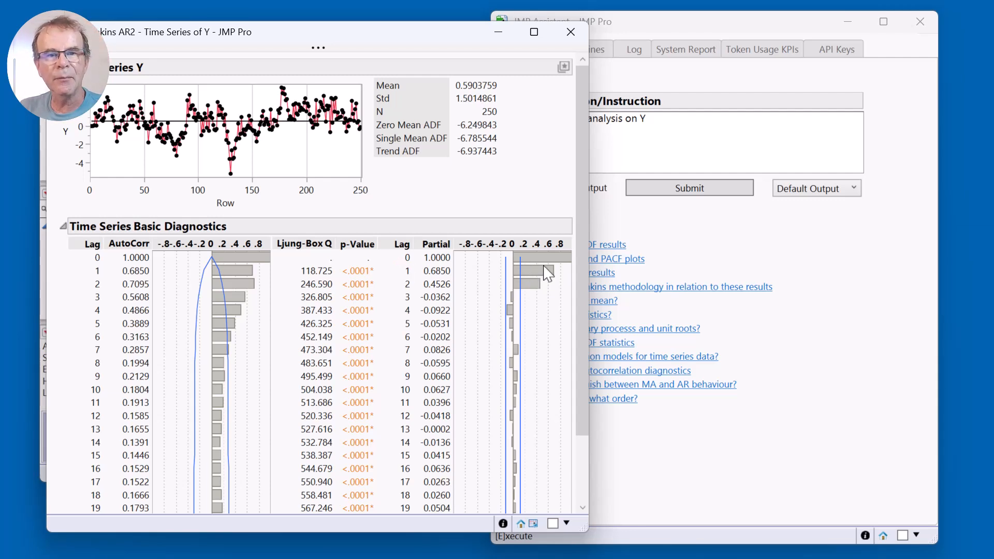
mouse_move(398, 265)
left_mouse_down()
mouse_move(422, 263)
mouse_move(397, 254)
left_mouse_up()
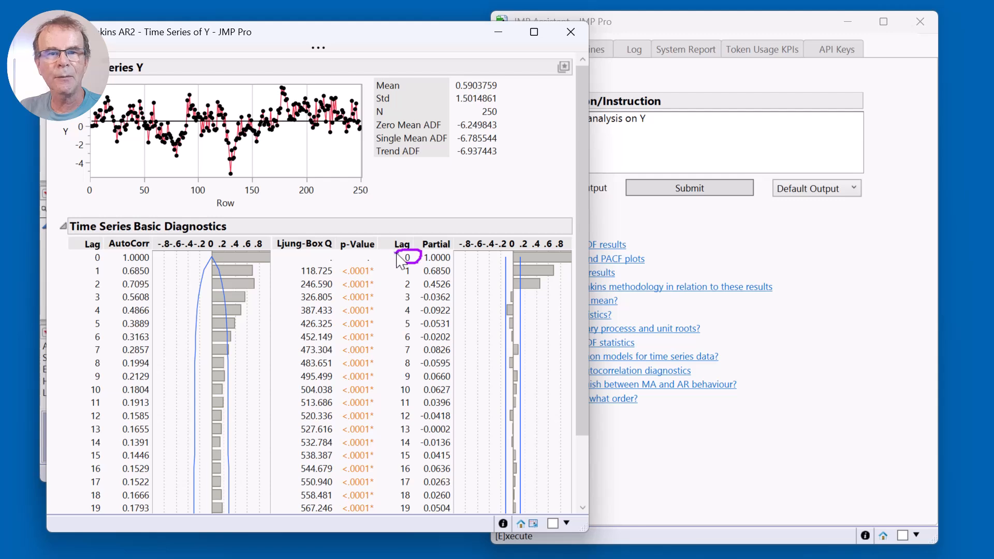
left_click_drag(403, 291, 413, 290)
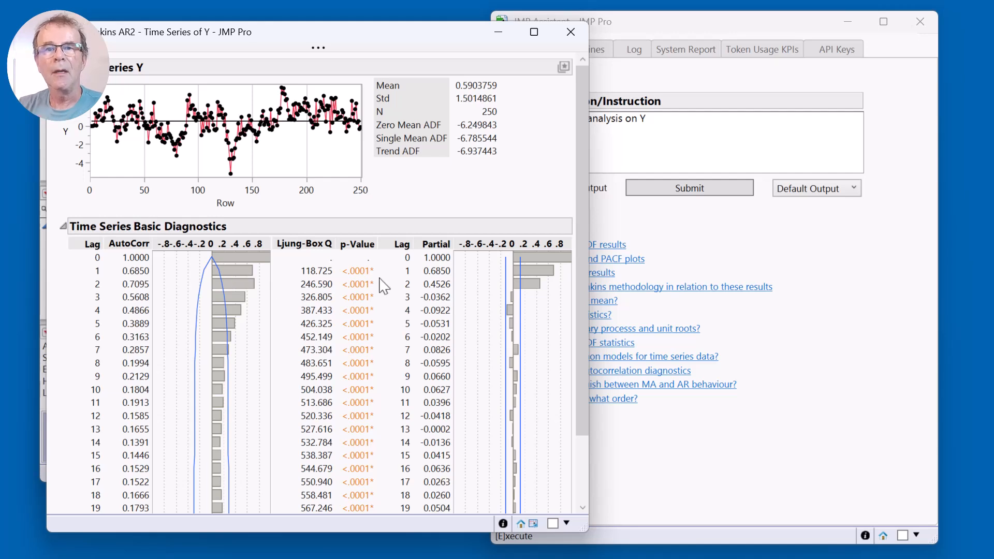
Choose the suggested question "MA or AR, and what order?" in the Assistant and submit it with Default Output.
left_click(699, 246)
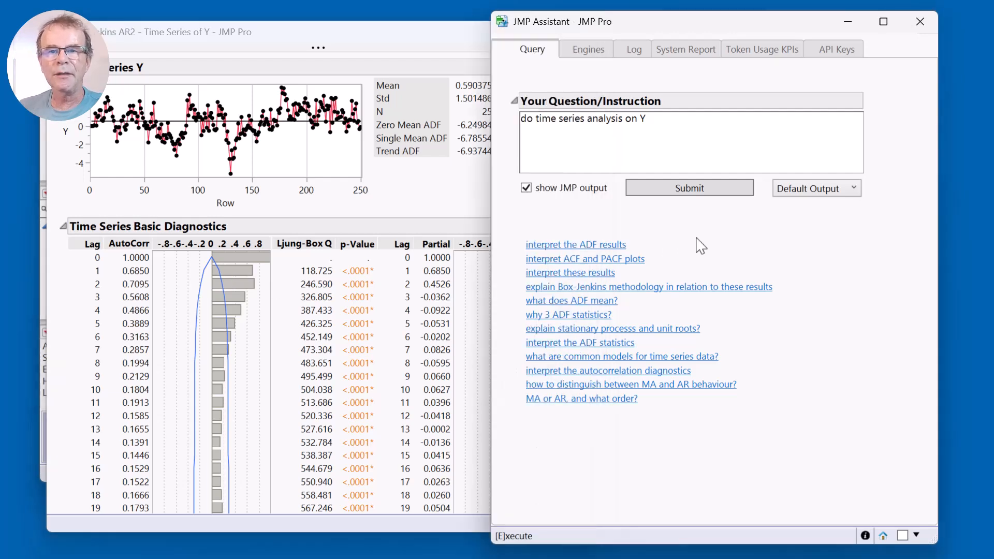
left_click(582, 400)
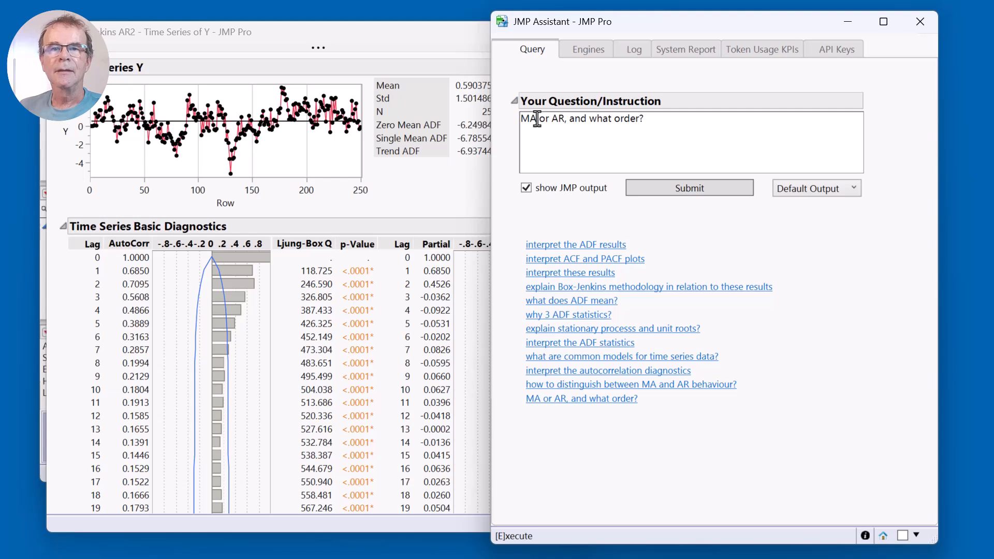
left_click(650, 125)
left_click(655, 122)
left_click_drag(655, 122, 611, 122)
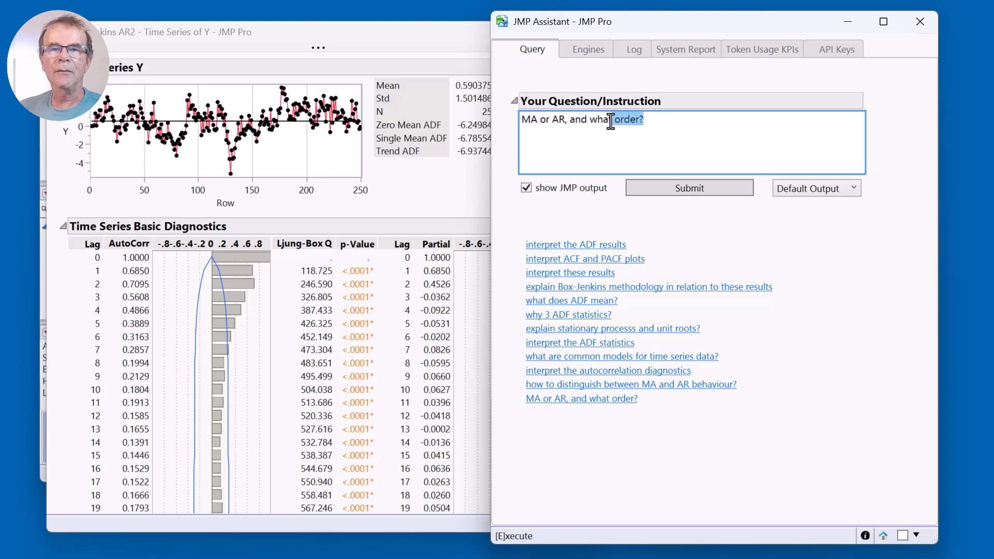
left_click(670, 125)
left_click(704, 189)
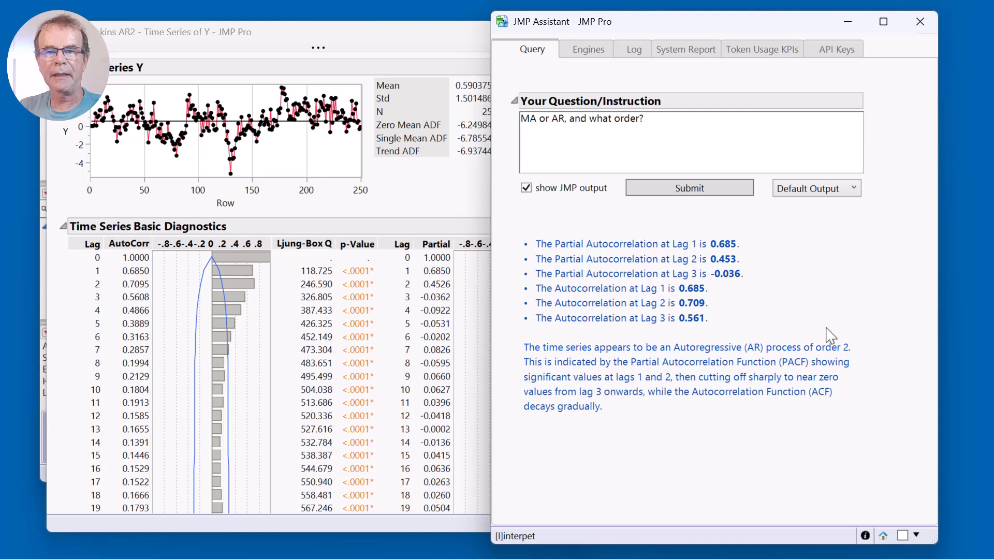
Replace the question with "?" and submit it to list the suggested questions for the time series report.
triple_click(701, 136)
type("?")
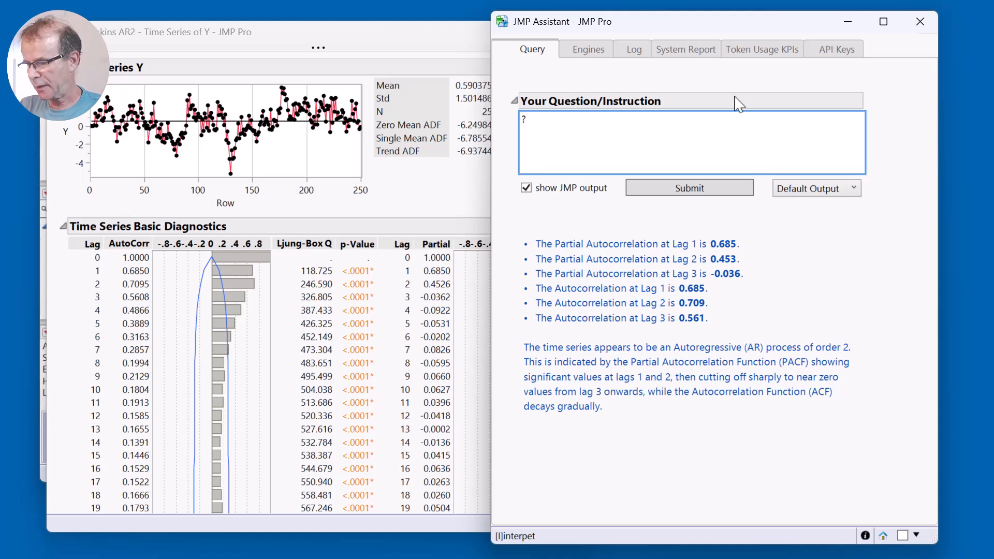
left_click(711, 190)
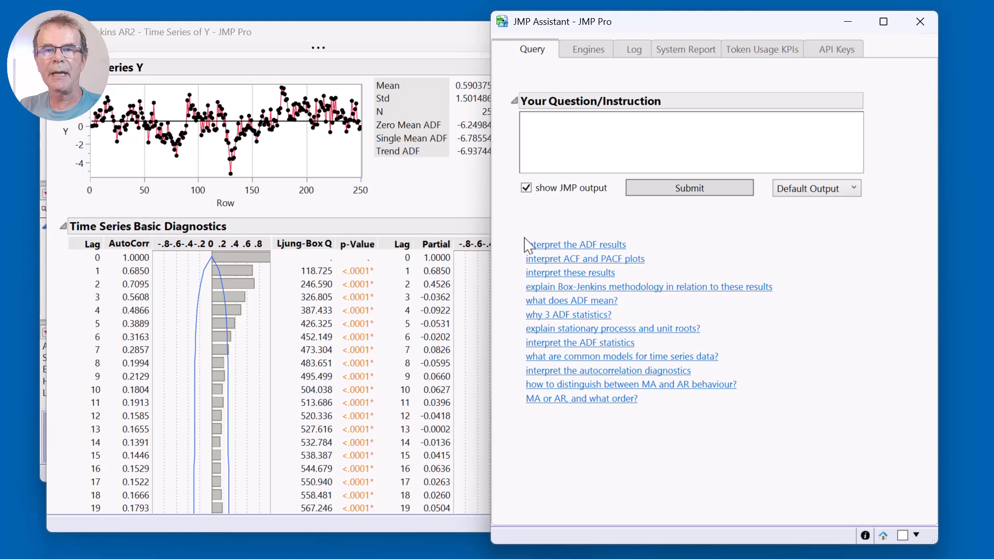
left_click_drag(512, 224, 523, 402)
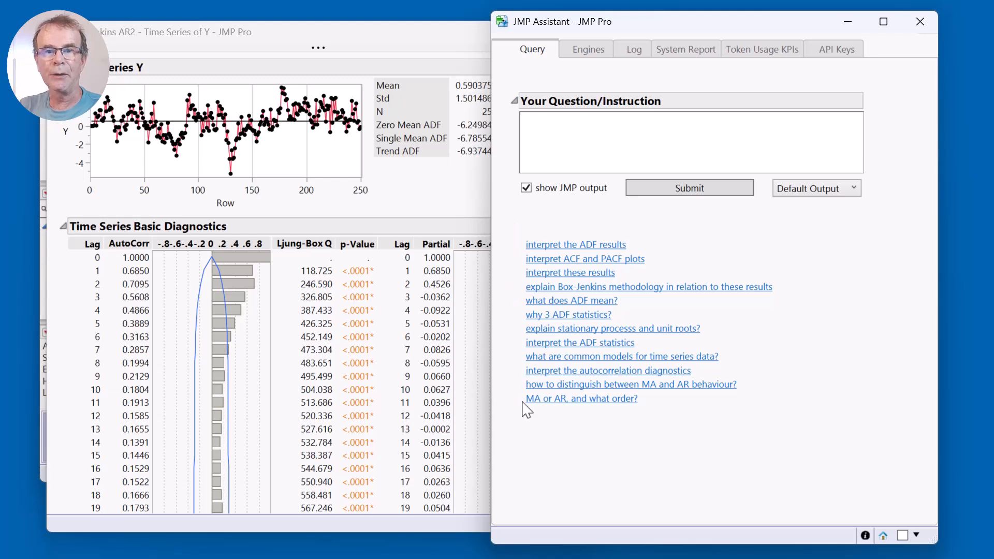
Spread the Time Series of Y report and the Assistant further apart, and examine the report's ADF statistics.
left_click(400, 49)
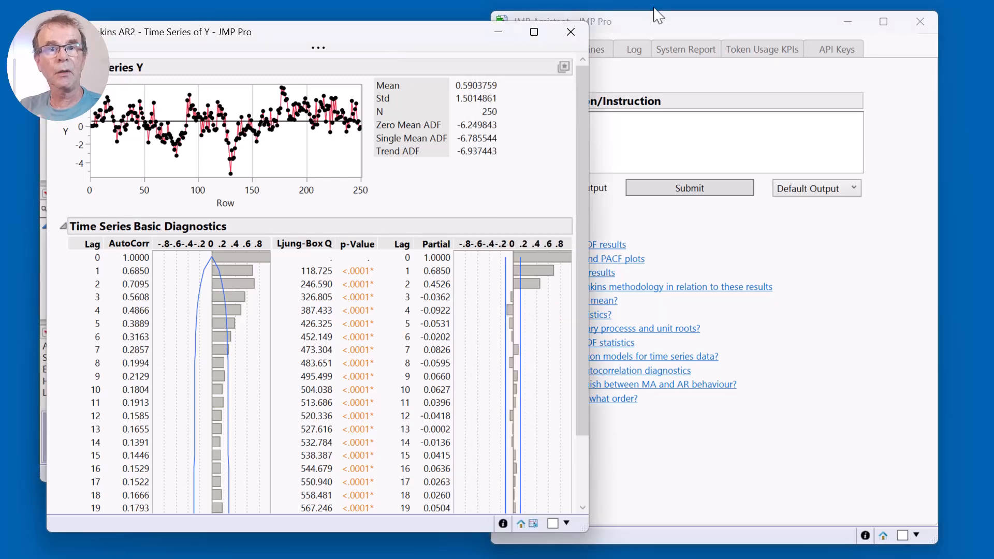
left_click_drag(673, 20, 692, 22)
left_click(443, 48)
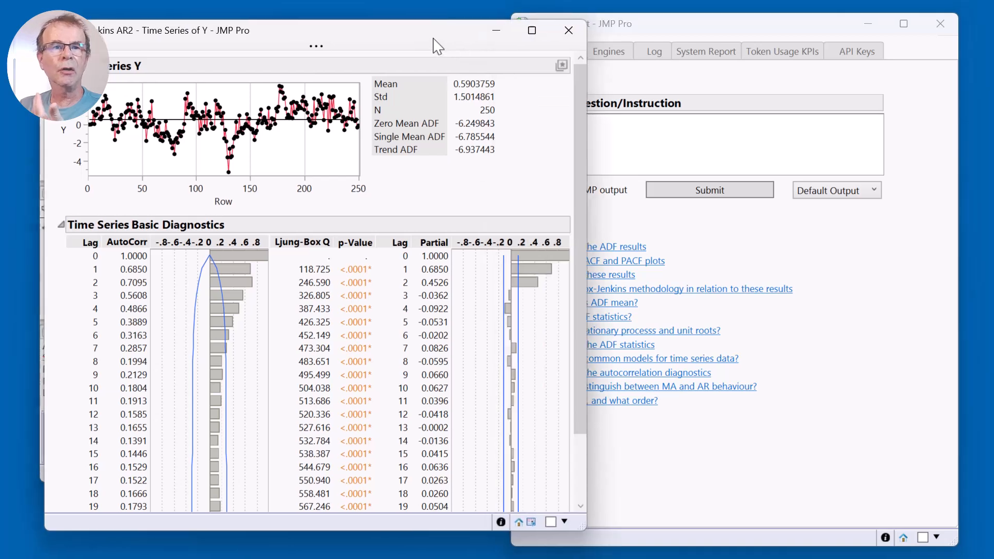
left_click_drag(441, 48, 421, 47)
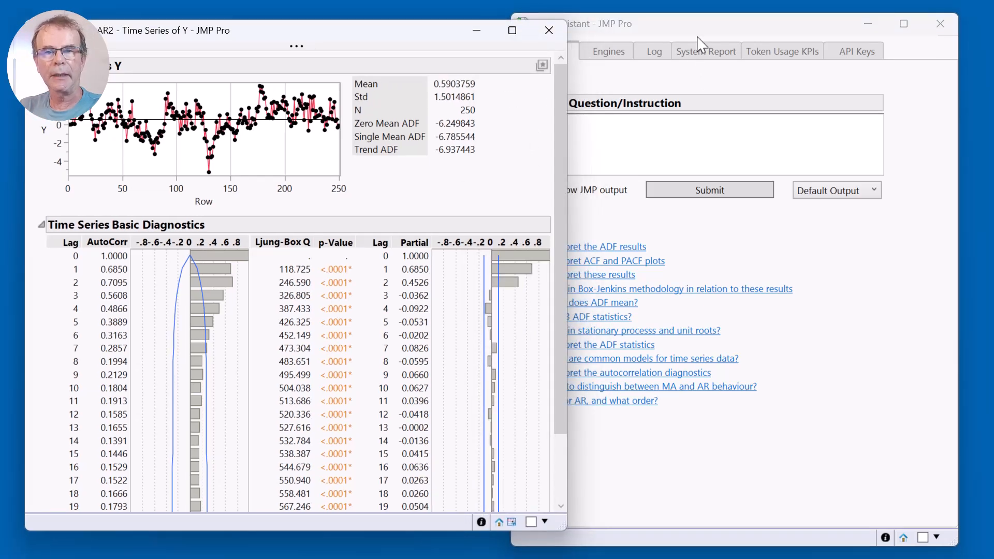
left_click_drag(701, 31, 710, 30)
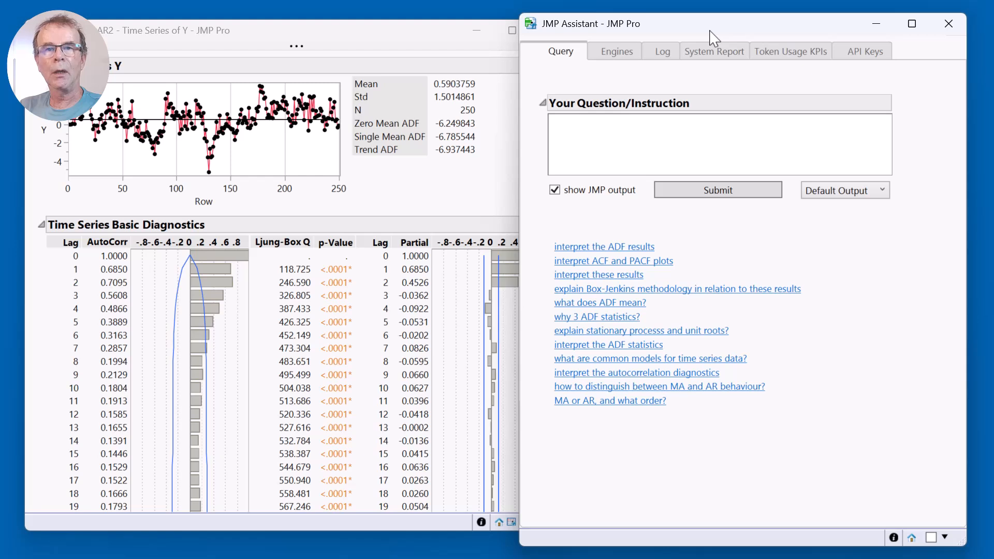
left_click_drag(427, 42, 412, 38)
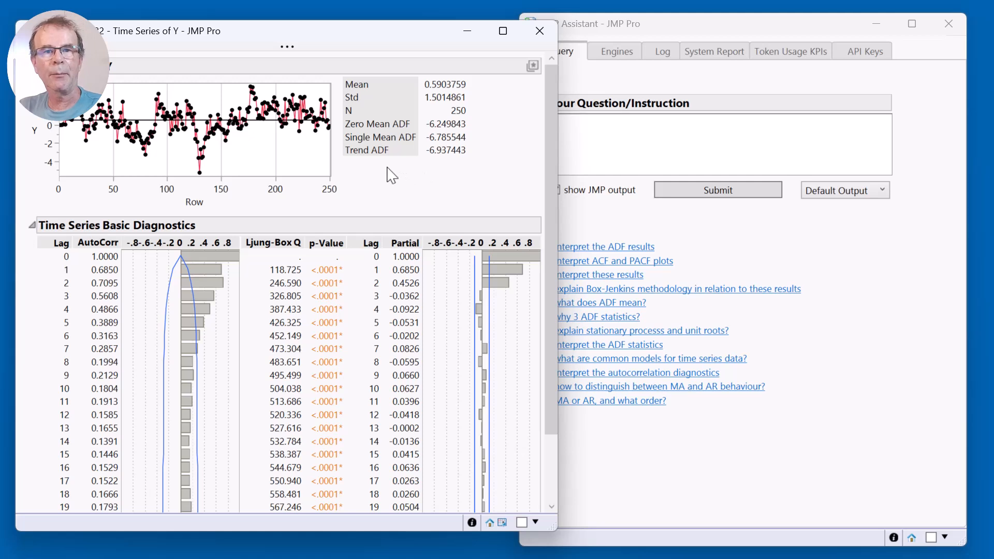
mouse_move(377, 164)
left_mouse_down()
mouse_move(491, 127)
mouse_move(386, 119)
mouse_move(364, 166)
left_mouse_up()
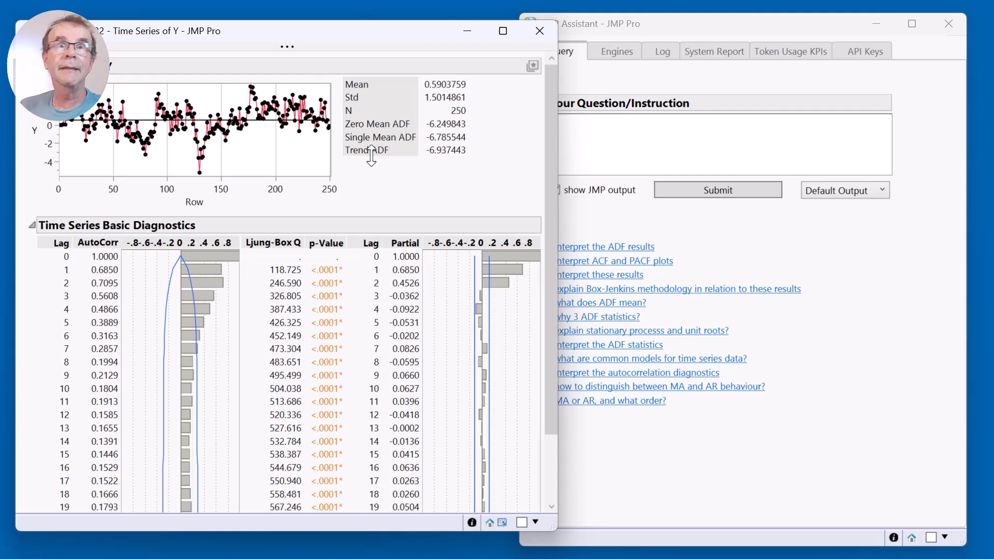
Submit the suggested question "interpret the ADF results" and read the Assistant's explanation of the three statistics.
left_click(883, 228)
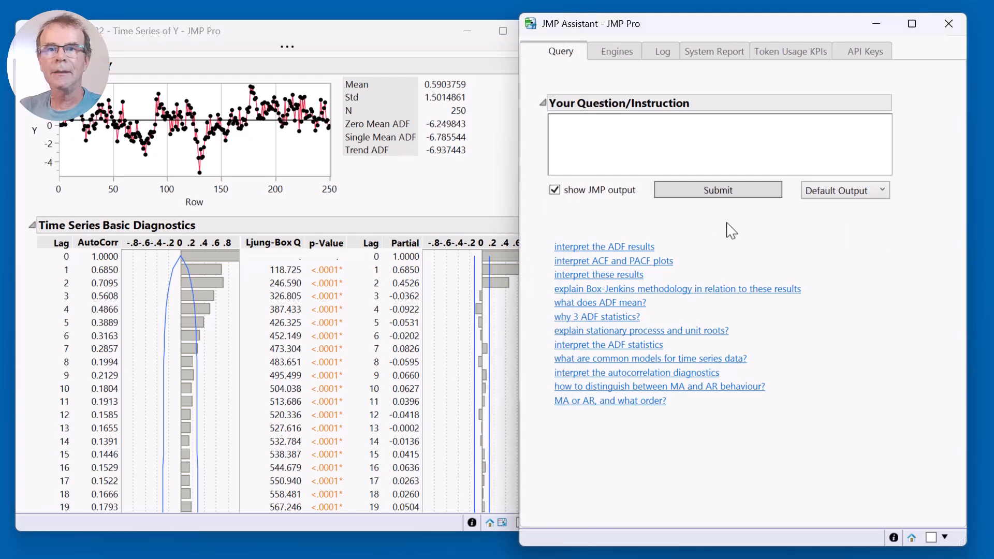
left_click(612, 252)
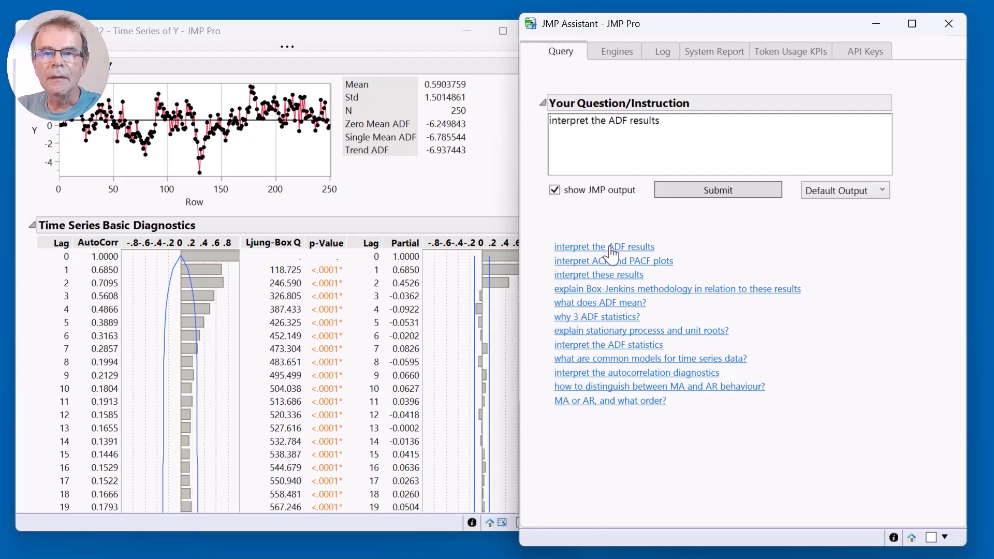
left_click(719, 193)
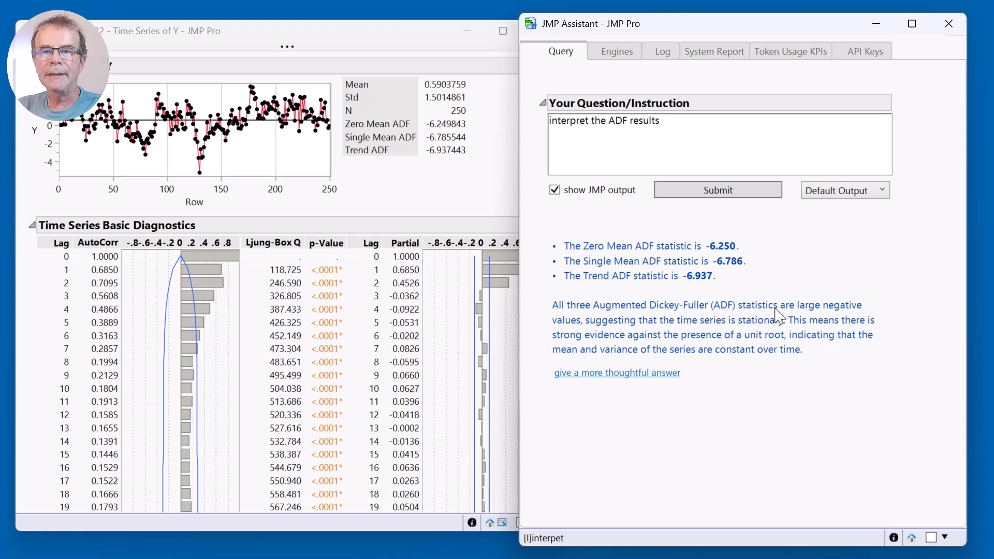
left_click_drag(547, 295, 544, 345)
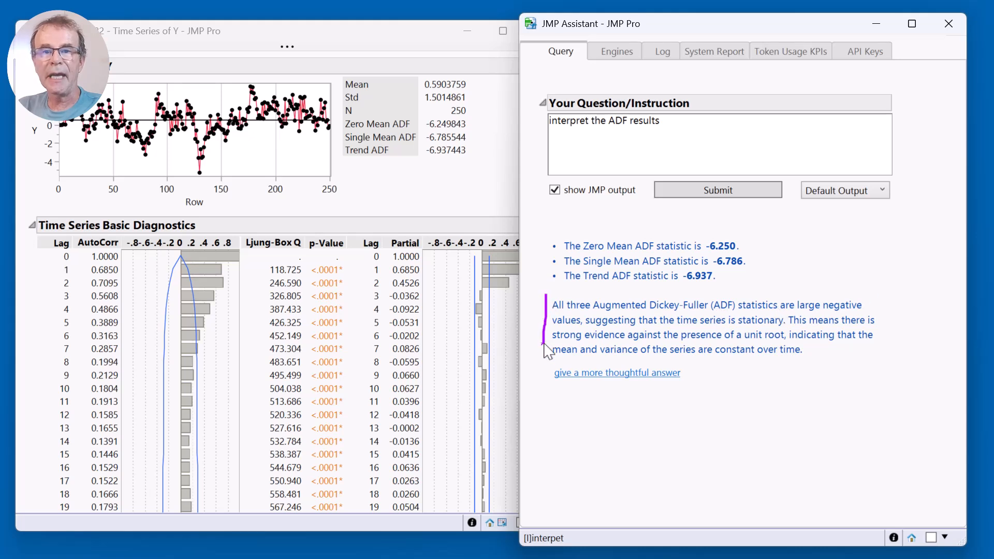
List the suggestions again with "?", and submit "explain box jenkins methodology in relation to these results" with Formatted output.
triple_click(757, 134)
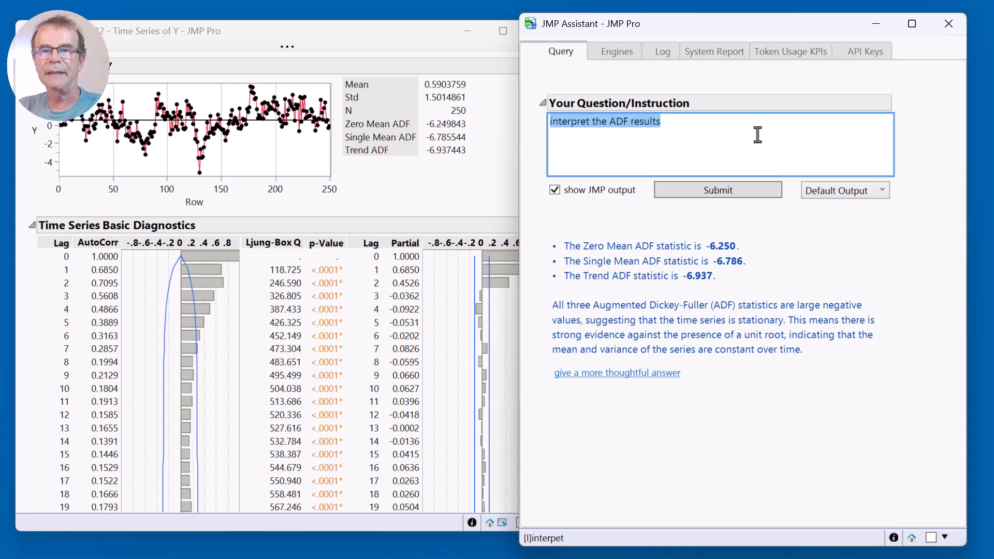
key("BackSpace")
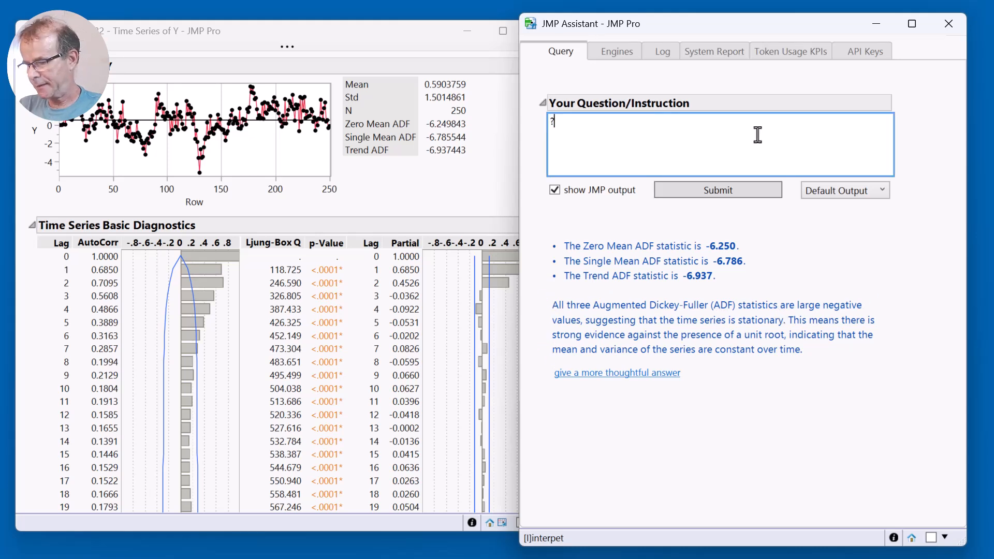
left_click(716, 191)
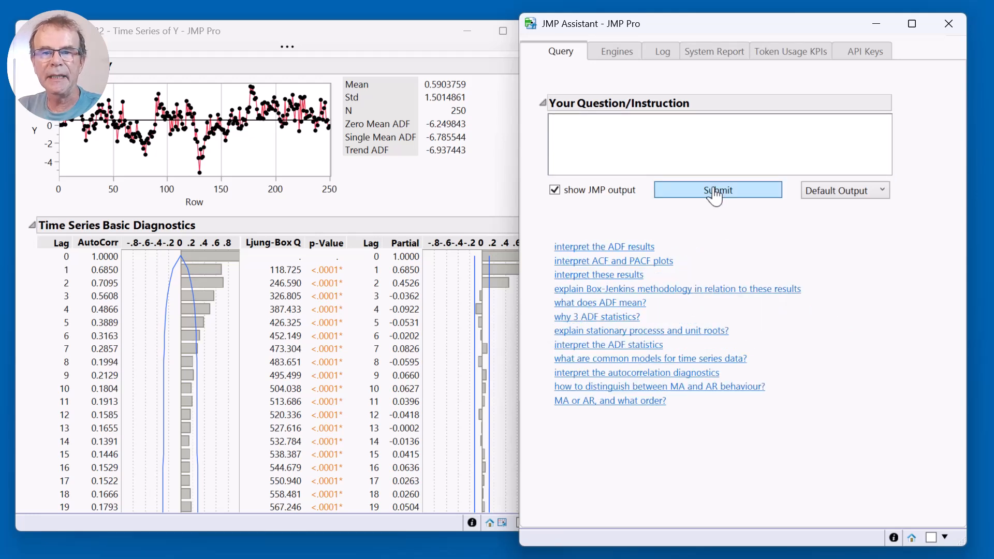
left_click(681, 290)
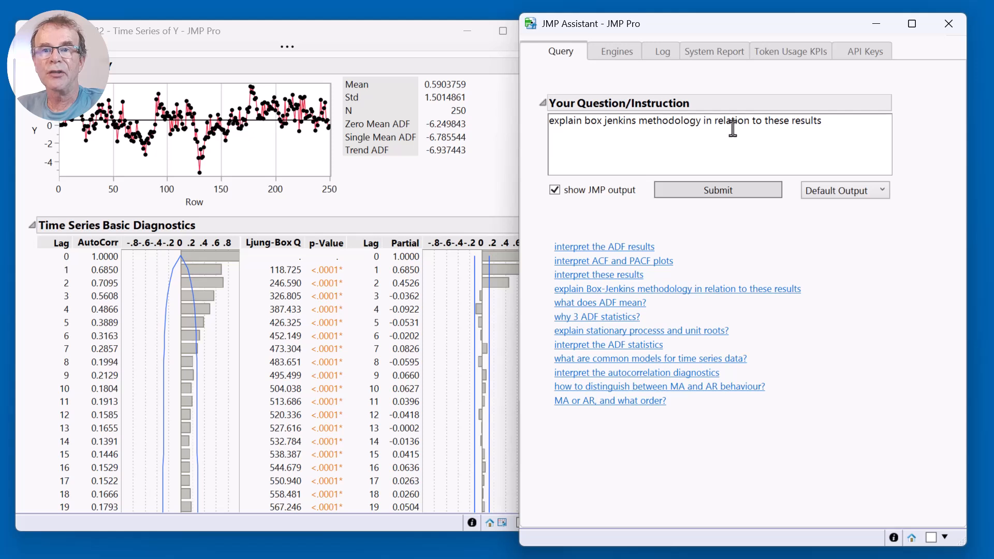
left_click(853, 192)
left_click(818, 226)
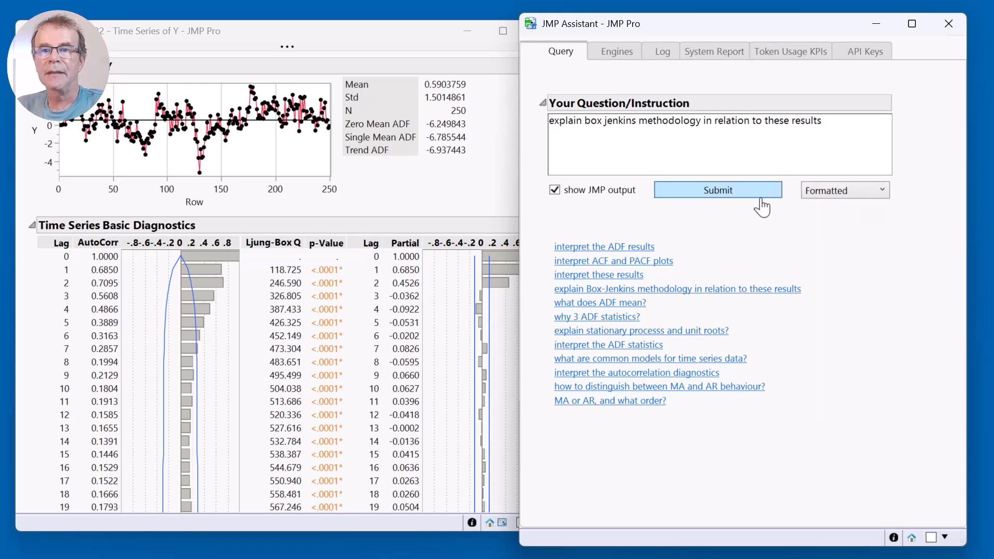
left_click(761, 196)
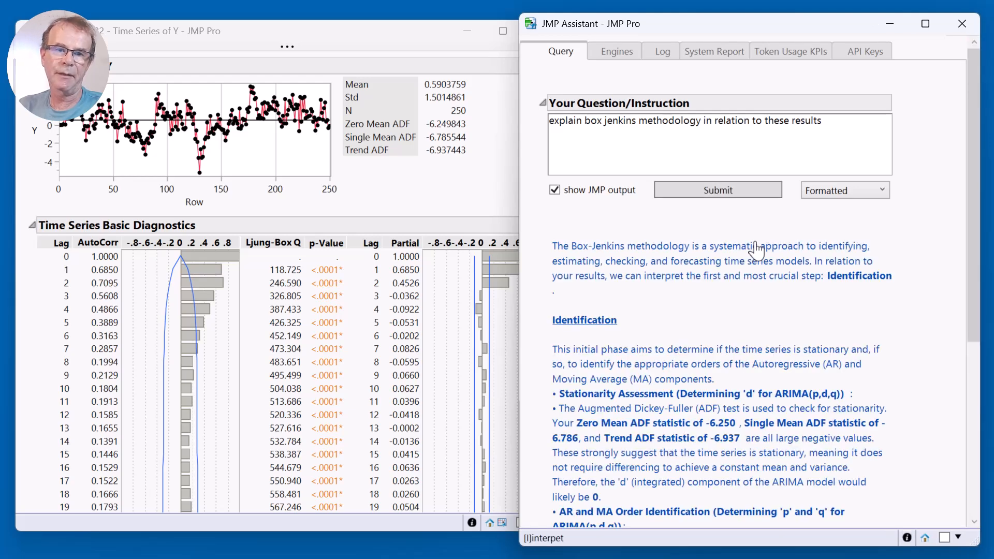
Read through the Box-Jenkins explanation, covering the stationarity assessment, the PACF and ACF order identification, and the proposed ARIMA model.
left_click_drag(979, 131, 963, 246)
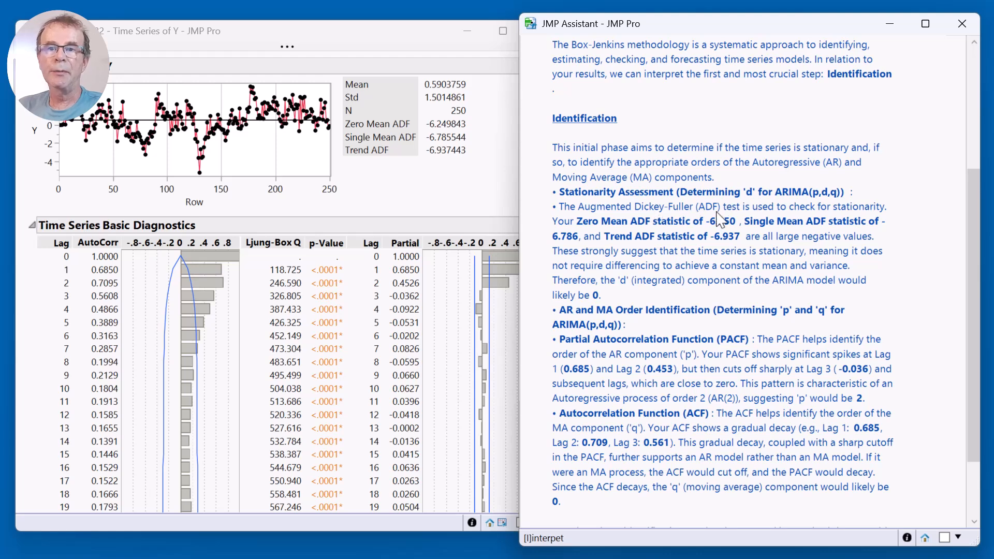
scroll(717, 218, "down", 2)
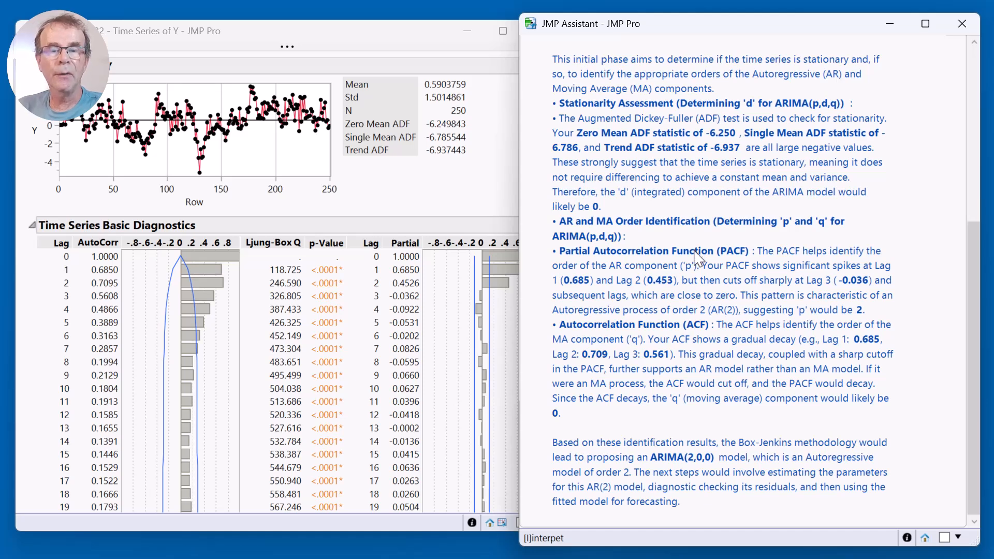
scroll(849, 139, "up", 1)
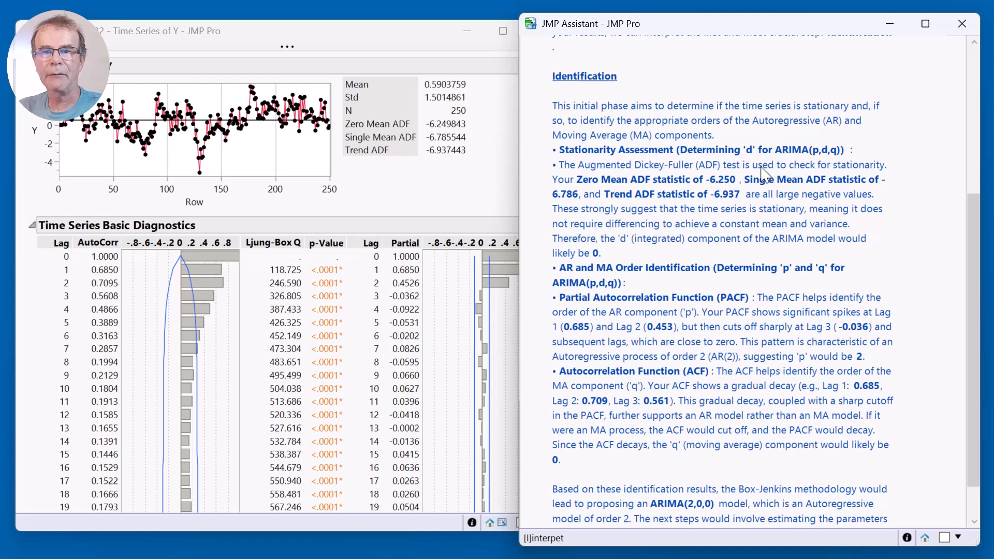
scroll(761, 173, "down", 1)
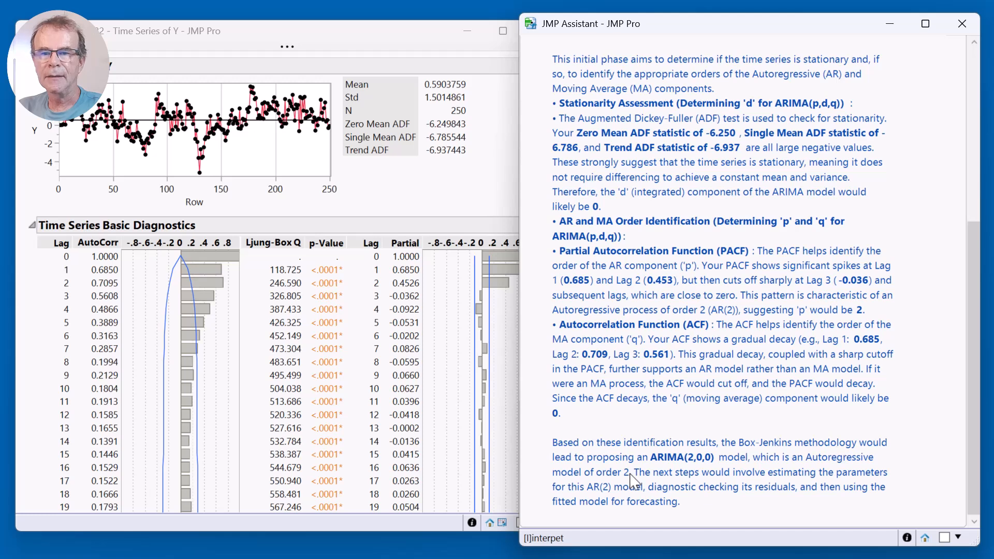
mouse_move(655, 464)
left_mouse_down()
mouse_move(724, 466)
mouse_move(686, 444)
mouse_move(648, 451)
mouse_move(655, 468)
left_mouse_up()
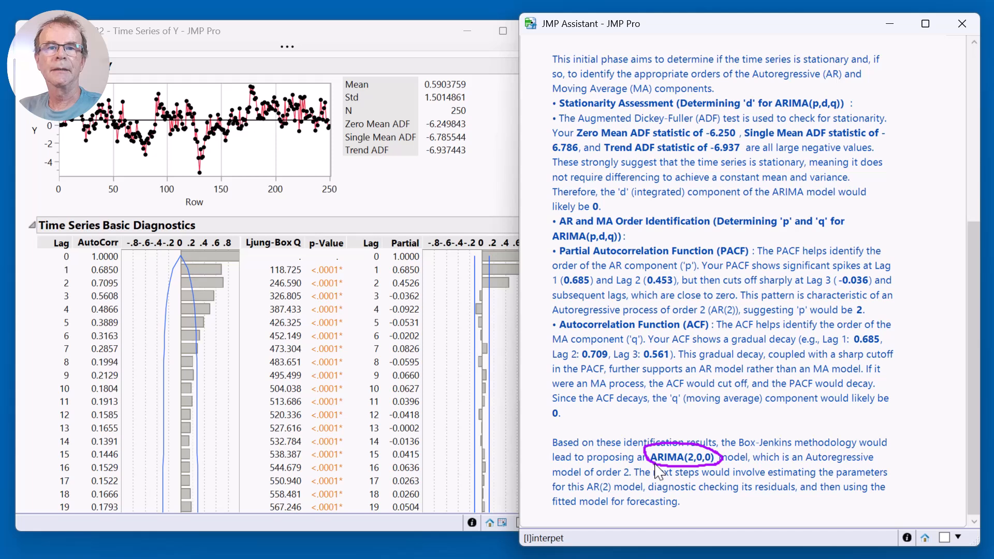
key("Escape")
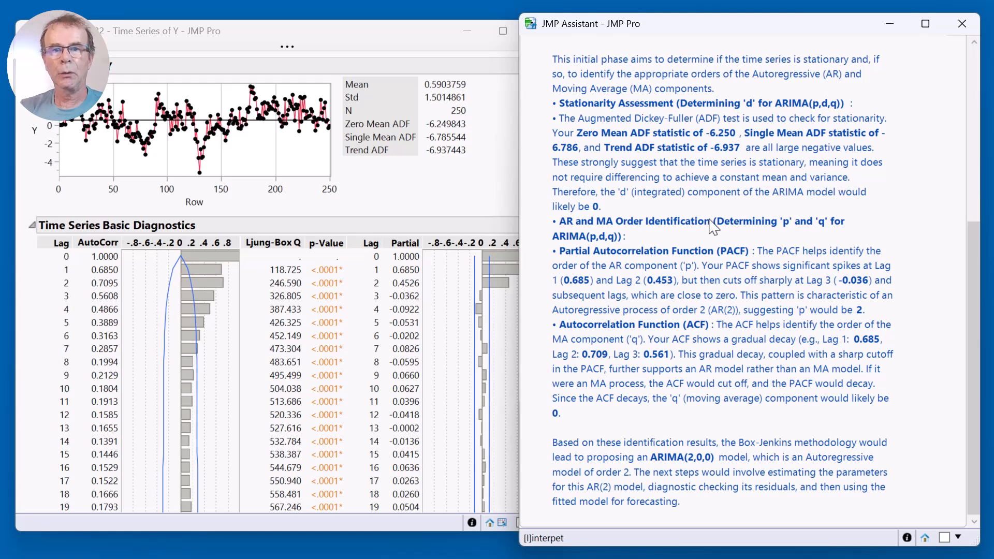
scroll(692, 294, "up", 3)
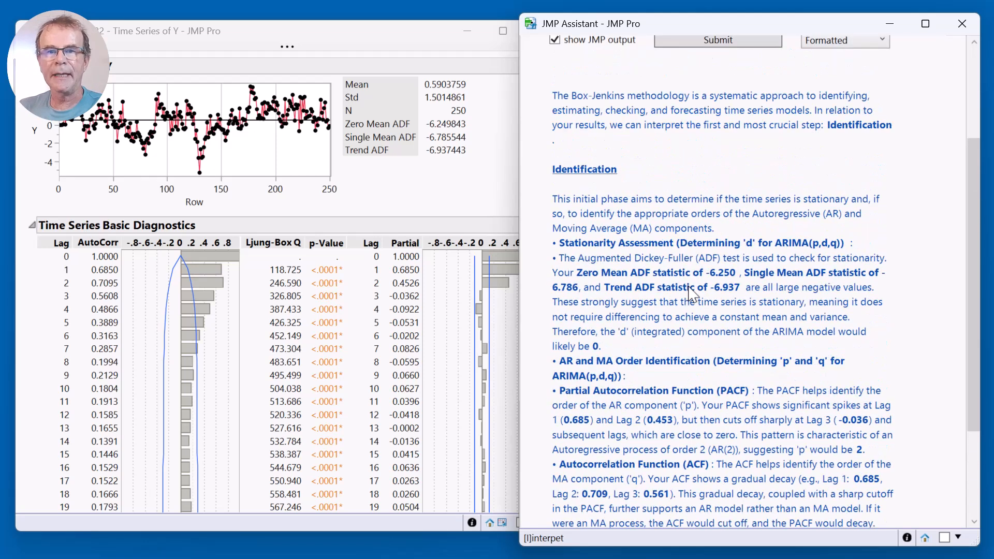
scroll(693, 294, "up", 2)
scroll(689, 269, "up", 1)
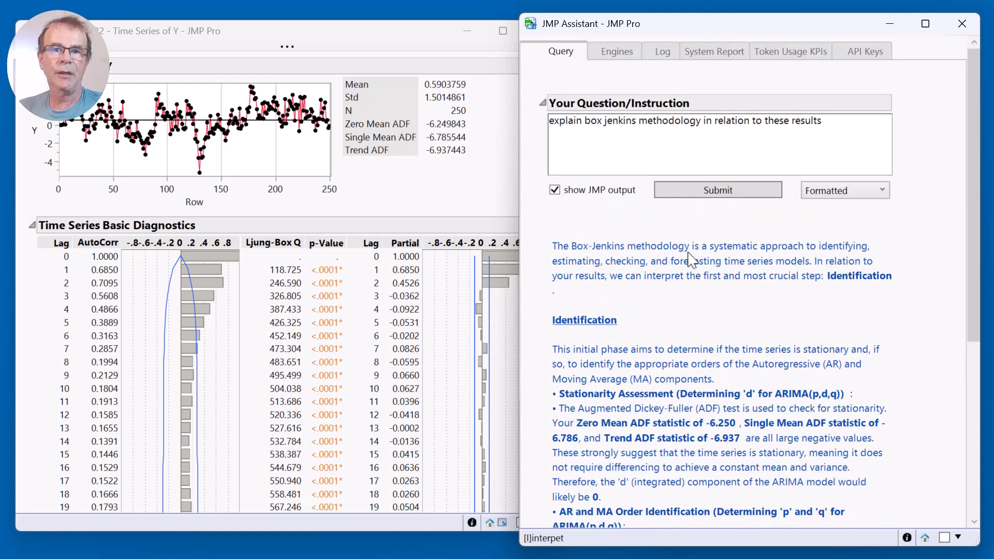